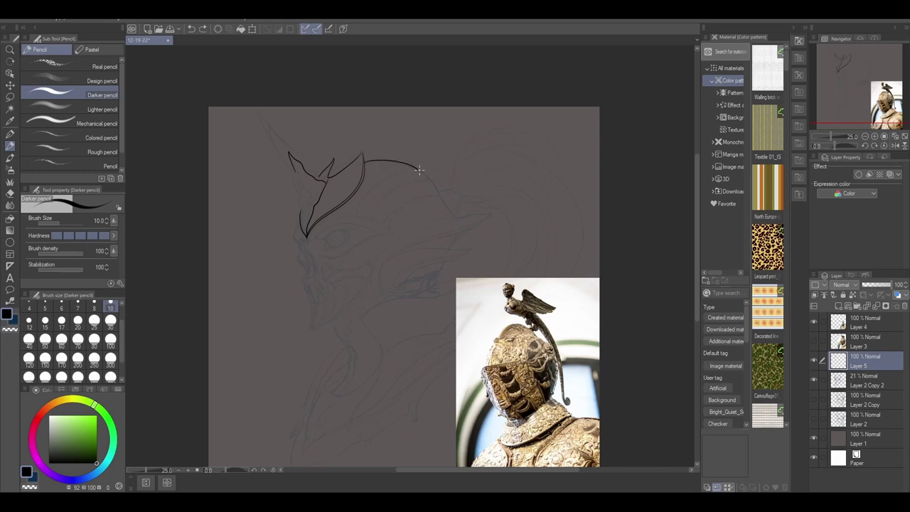
- Ink the paired curved bands across the helmet dome over the faint sketch with the Darker pencil at size 10
{"action": "left_click_drag", "start_coordinate": [422, 197], "coordinate": [388, 227]}
{"action": "mouse_move", "coordinate": [435, 182]}
{"action": "left_mouse_down"}
{"action": "mouse_move", "coordinate": [384, 223]}
{"action": "mouse_move", "coordinate": [364, 218]}
{"action": "mouse_move", "coordinate": [362, 203]}
{"action": "left_mouse_up"}
{"action": "key", "text": "ctrl+z"}
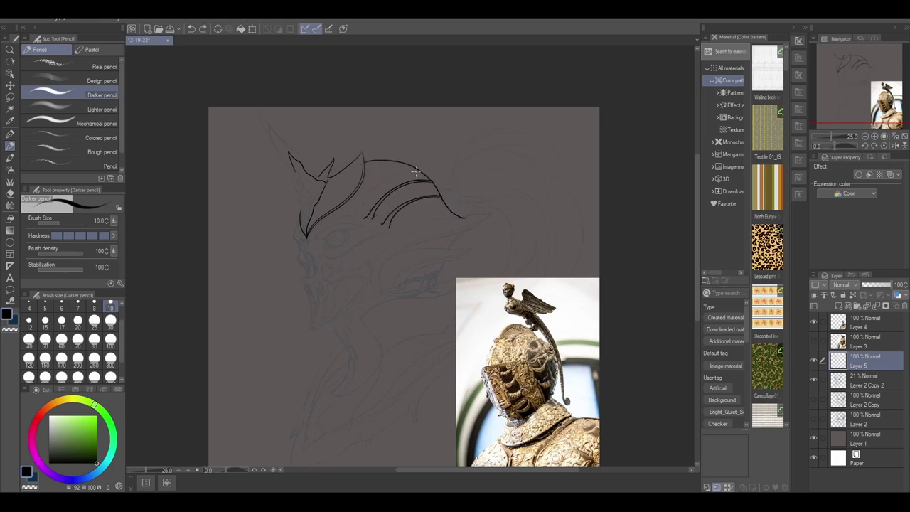
{"action": "mouse_move", "coordinate": [421, 166]}
{"action": "left_mouse_down"}
{"action": "mouse_move", "coordinate": [298, 243]}
{"action": "mouse_move", "coordinate": [308, 245]}
{"action": "left_mouse_up"}
{"action": "key", "text": "ctrl+z"}
- Ink the brow line, eye socket and nose outline of the skull mask
{"action": "left_click_drag", "start_coordinate": [390, 223], "coordinate": [298, 238]}
{"action": "mouse_move", "coordinate": [384, 230]}
{"action": "left_mouse_down"}
{"action": "mouse_move", "coordinate": [334, 258]}
{"action": "mouse_move", "coordinate": [317, 254]}
{"action": "mouse_move", "coordinate": [301, 264]}
{"action": "mouse_move", "coordinate": [304, 279]}
{"action": "mouse_move", "coordinate": [313, 269]}
{"action": "mouse_move", "coordinate": [305, 277]}
{"action": "left_mouse_up"}
{"action": "key", "text": "ctrl+z"}
{"action": "key", "text": "ctrl+z"}
{"action": "mouse_move", "coordinate": [315, 243]}
{"action": "left_mouse_down"}
{"action": "mouse_move", "coordinate": [361, 233]}
{"action": "mouse_move", "coordinate": [318, 242]}
{"action": "left_mouse_up"}
- Draw the round eyeball with the Ellipse tool at size 8 on a new layer, clean it up and merge it into Layer 5
{"action": "key", "text": "u"}
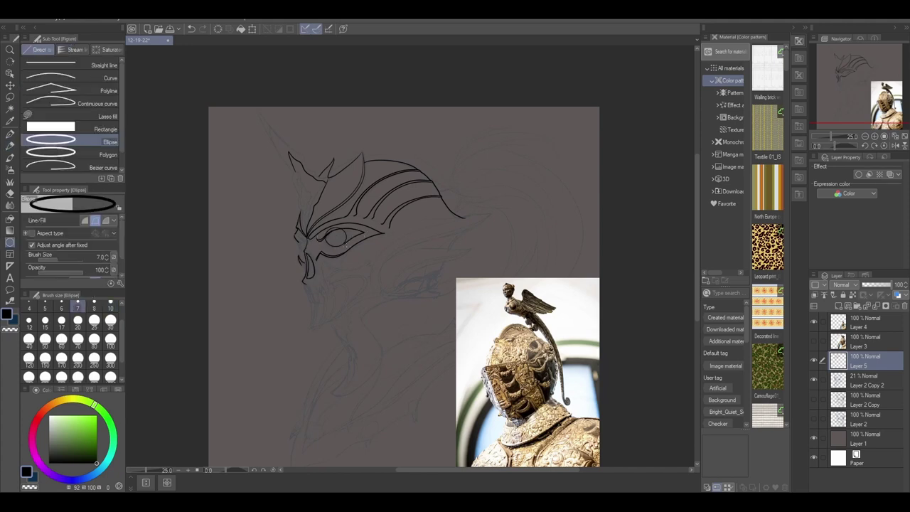
{"action": "key", "text": "bracketright"}
{"action": "key", "text": "ctrl+shift+n"}
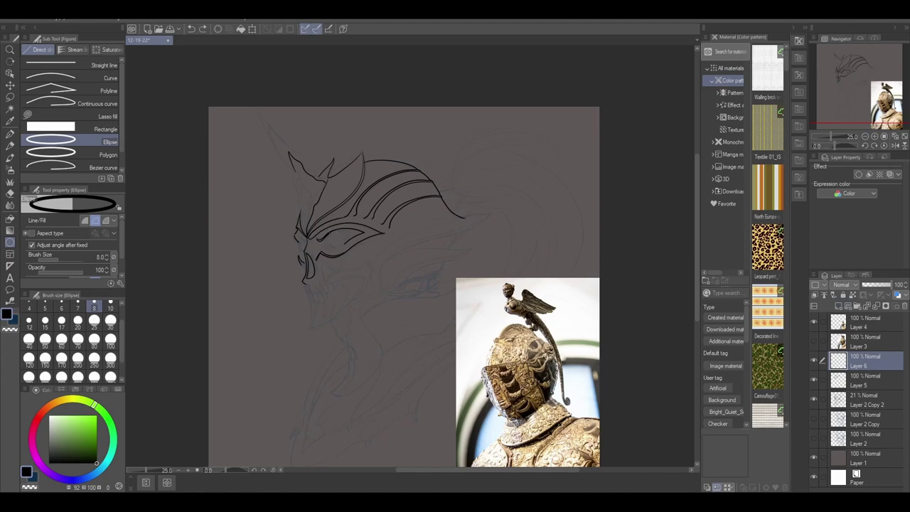
{"action": "key", "text": "e"}
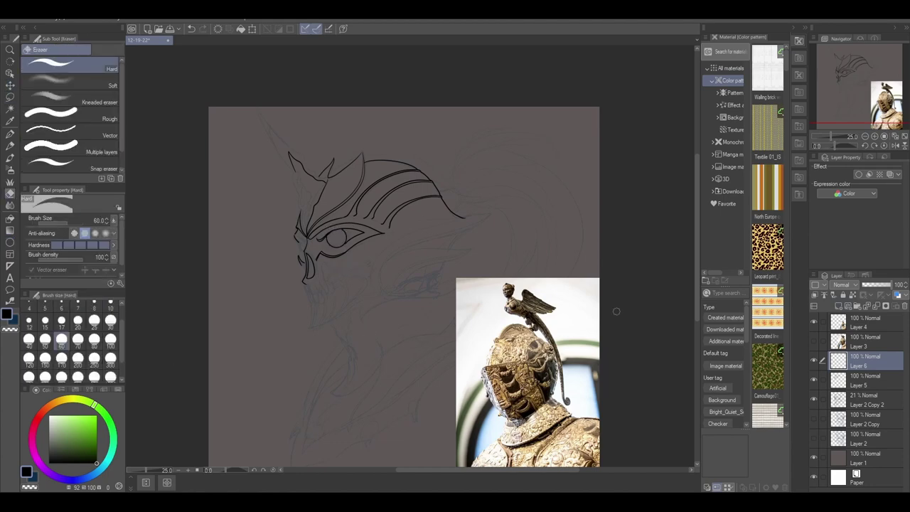
{"action": "key", "text": "ctrl+e"}
- Ink the swept-back fins at the rear of the helmet with the G-pen, including their doubled inner contours
{"action": "key", "text": "p"}
{"action": "mouse_move", "coordinate": [474, 213]}
{"action": "left_mouse_down"}
{"action": "mouse_move", "coordinate": [384, 248]}
{"action": "mouse_move", "coordinate": [377, 295]}
{"action": "mouse_move", "coordinate": [490, 213]}
{"action": "mouse_move", "coordinate": [382, 263]}
{"action": "mouse_move", "coordinate": [378, 297]}
{"action": "left_mouse_up"}
{"action": "left_click_drag", "start_coordinate": [384, 263], "coordinate": [471, 248]}
{"action": "mouse_move", "coordinate": [418, 258]}
{"action": "left_mouse_down"}
{"action": "mouse_move", "coordinate": [381, 290]}
{"action": "mouse_move", "coordinate": [391, 287]}
{"action": "left_mouse_up"}
{"action": "mouse_move", "coordinate": [455, 253]}
{"action": "left_mouse_down"}
{"action": "mouse_move", "coordinate": [389, 290]}
{"action": "mouse_move", "coordinate": [402, 283]}
{"action": "left_mouse_up"}
{"action": "left_click_drag", "start_coordinate": [461, 232], "coordinate": [444, 246]}
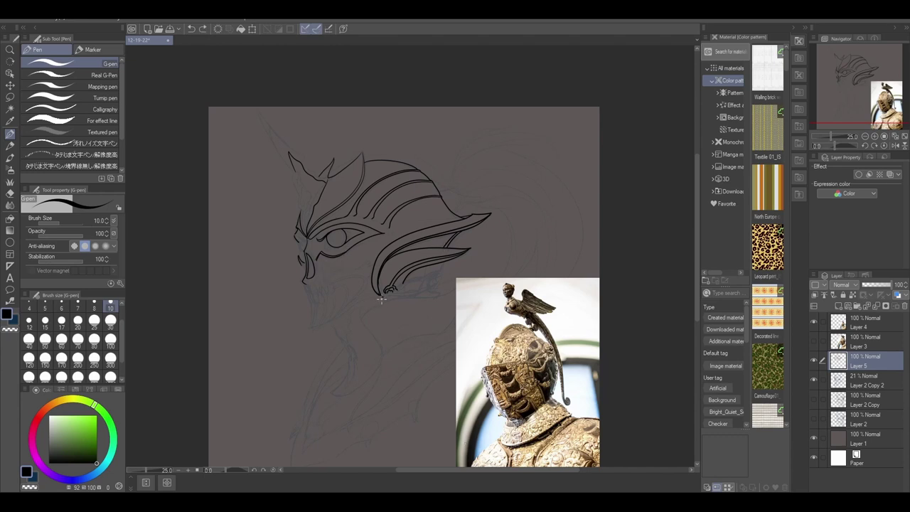
- Ink the cheekbone, upper teeth and first chin spike with the Darker pencil, erasing stray line ends
{"action": "key", "text": "p"}
{"action": "mouse_move", "coordinate": [315, 250]}
{"action": "left_mouse_down"}
{"action": "mouse_move", "coordinate": [307, 283]}
{"action": "mouse_move", "coordinate": [327, 294]}
{"action": "mouse_move", "coordinate": [311, 295]}
{"action": "mouse_move", "coordinate": [318, 299]}
{"action": "left_mouse_up"}
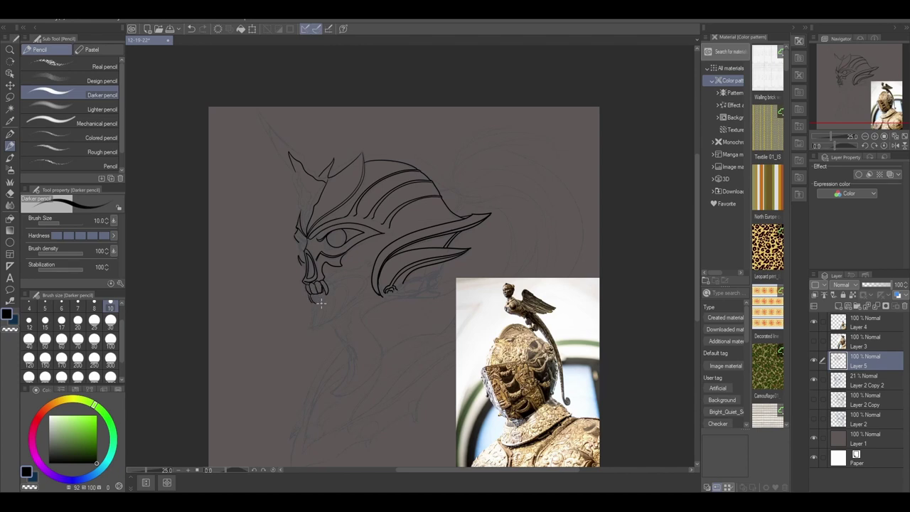
{"action": "key", "text": "e"}
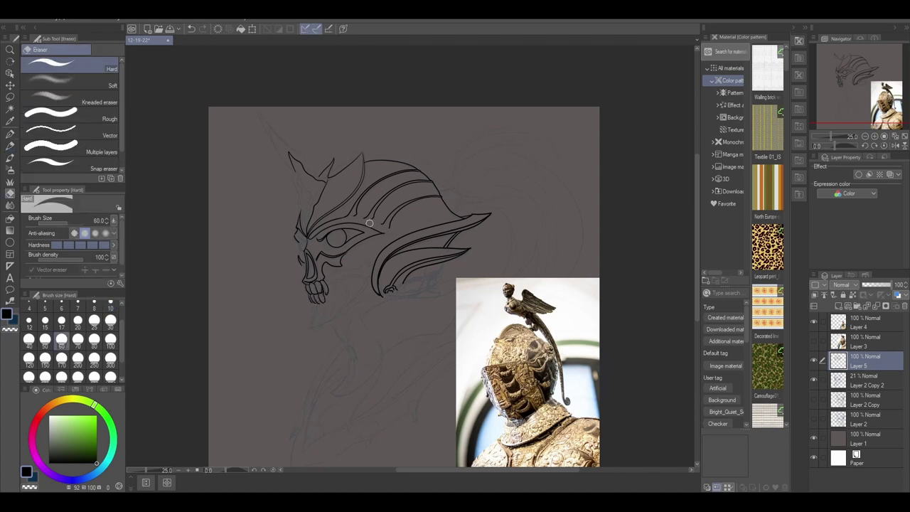
{"action": "key", "text": "p"}
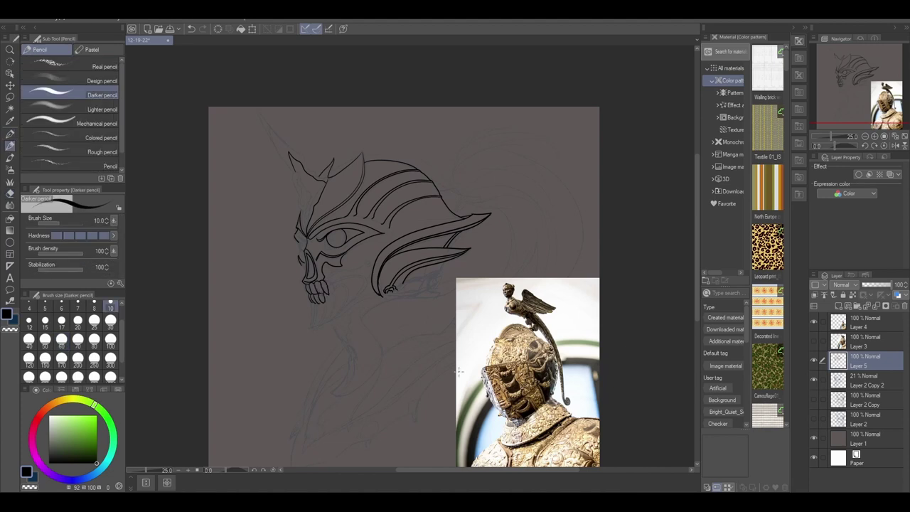
{"action": "mouse_move", "coordinate": [317, 299]}
{"action": "left_mouse_down"}
{"action": "mouse_move", "coordinate": [311, 328]}
{"action": "mouse_move", "coordinate": [329, 291]}
{"action": "left_mouse_up"}
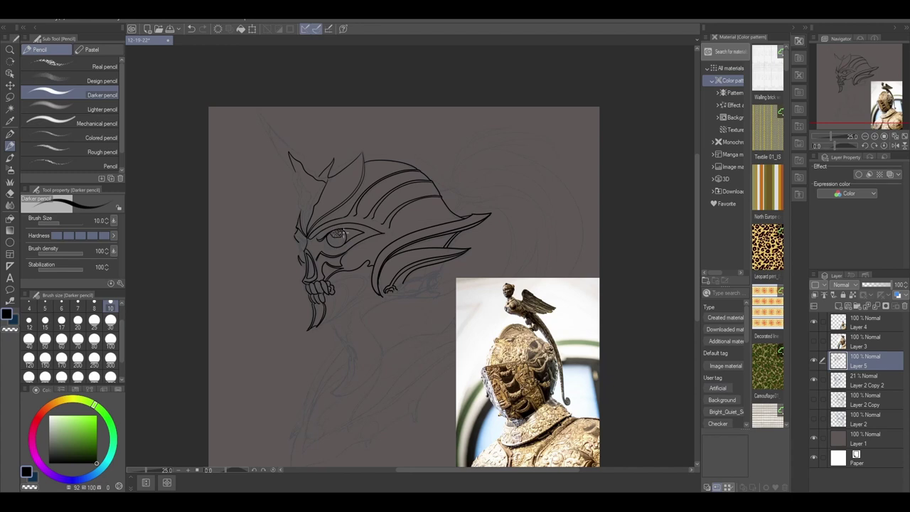
- Add the rings inside the eye and ink the remaining chin spikes and curved jaw plates
{"action": "mouse_move", "coordinate": [342, 232]}
{"action": "left_mouse_down"}
{"action": "mouse_move", "coordinate": [324, 242]}
{"action": "mouse_move", "coordinate": [341, 235]}
{"action": "mouse_move", "coordinate": [338, 247]}
{"action": "left_mouse_up"}
{"action": "left_click_drag", "start_coordinate": [306, 240], "coordinate": [302, 256]}
{"action": "mouse_move", "coordinate": [336, 289]}
{"action": "left_mouse_down"}
{"action": "mouse_move", "coordinate": [319, 324]}
{"action": "mouse_move", "coordinate": [332, 317]}
{"action": "left_mouse_up"}
{"action": "mouse_move", "coordinate": [362, 277]}
{"action": "left_mouse_down"}
{"action": "mouse_move", "coordinate": [328, 324]}
{"action": "mouse_move", "coordinate": [387, 292]}
{"action": "left_mouse_up"}
{"action": "key", "text": "ctrl+z"}
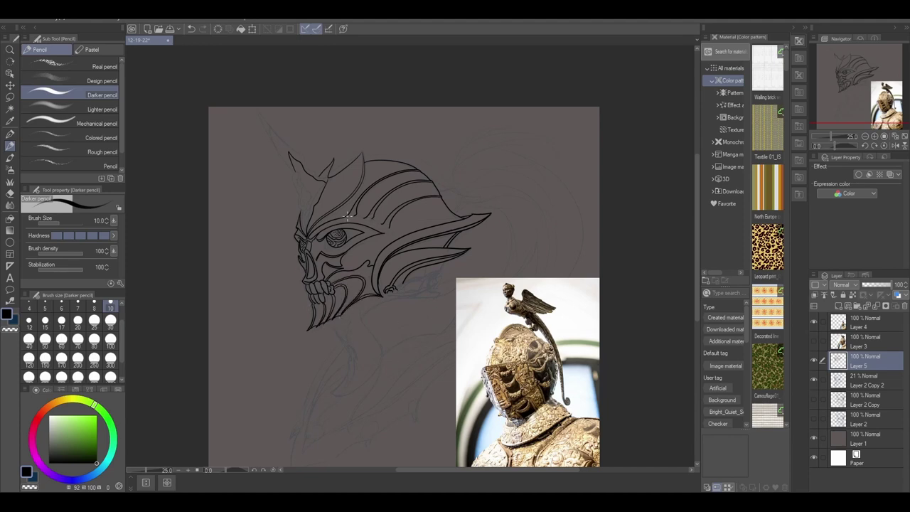
- Add a second contour along the brow ridge above the eye and erase overlapping band lines with the Hard eraser at size 30
{"action": "key", "text": "ctrl+z"}
{"action": "mouse_move", "coordinate": [348, 216]}
{"action": "left_mouse_down"}
{"action": "mouse_move", "coordinate": [386, 229]}
{"action": "mouse_move", "coordinate": [377, 220]}
{"action": "mouse_move", "coordinate": [395, 241]}
{"action": "mouse_move", "coordinate": [359, 247]}
{"action": "mouse_move", "coordinate": [387, 241]}
{"action": "left_mouse_up"}
{"action": "key", "text": "ctrl+z"}
{"action": "key", "text": "e"}
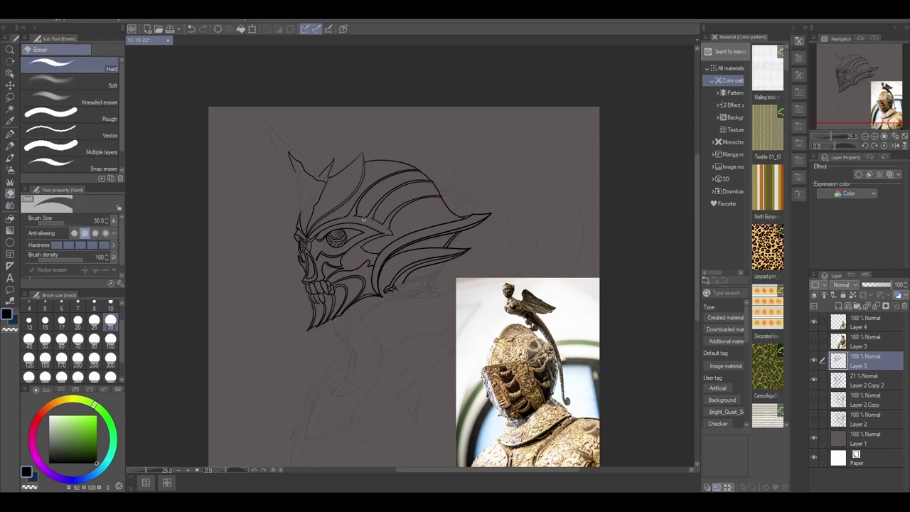
- Ink the tall pointed forehead horn and its inner contour with the G-pen at size 7
{"action": "key", "text": "p"}
{"action": "mouse_move", "coordinate": [289, 175]}
{"action": "left_mouse_down"}
{"action": "mouse_move", "coordinate": [305, 231]}
{"action": "mouse_move", "coordinate": [308, 189]}
{"action": "mouse_move", "coordinate": [284, 152]}
{"action": "mouse_move", "coordinate": [304, 226]}
{"action": "mouse_move", "coordinate": [308, 199]}
{"action": "mouse_move", "coordinate": [286, 149]}
{"action": "mouse_move", "coordinate": [275, 145]}
{"action": "mouse_move", "coordinate": [317, 173]}
{"action": "left_mouse_up"}
{"action": "key", "text": "ctrl+z"}
{"action": "key", "text": "bracketleft"}
{"action": "key", "text": "bracketleft"}
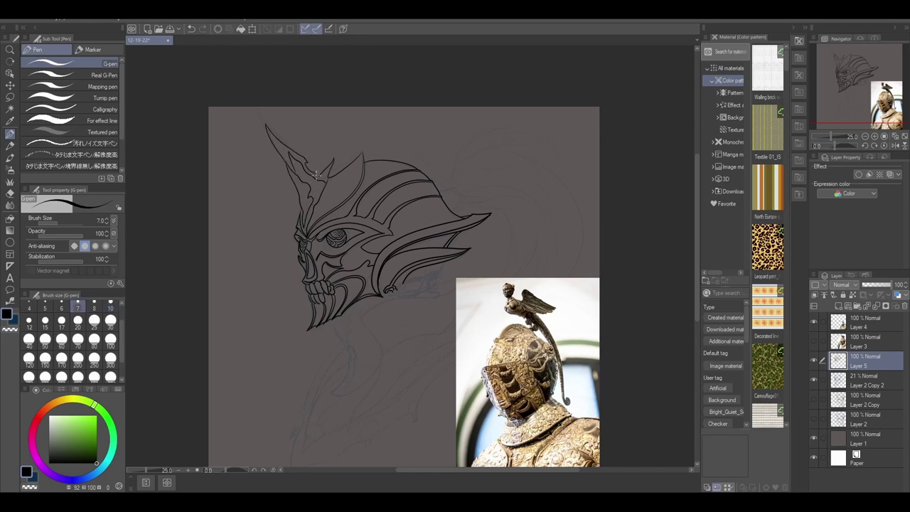
- Ink the curved throat guard below the jaw with scroll ornaments along its front edge
{"action": "mouse_move", "coordinate": [351, 313]}
{"action": "left_mouse_down"}
{"action": "mouse_move", "coordinate": [346, 335]}
{"action": "mouse_move", "coordinate": [334, 315]}
{"action": "mouse_move", "coordinate": [342, 339]}
{"action": "left_mouse_up"}
{"action": "mouse_move", "coordinate": [359, 310]}
{"action": "left_mouse_down"}
{"action": "mouse_move", "coordinate": [382, 354]}
{"action": "mouse_move", "coordinate": [332, 395]}
{"action": "left_mouse_up"}
{"action": "left_click_drag", "start_coordinate": [350, 351], "coordinate": [332, 395]}
{"action": "left_click_drag", "start_coordinate": [354, 363], "coordinate": [339, 390]}
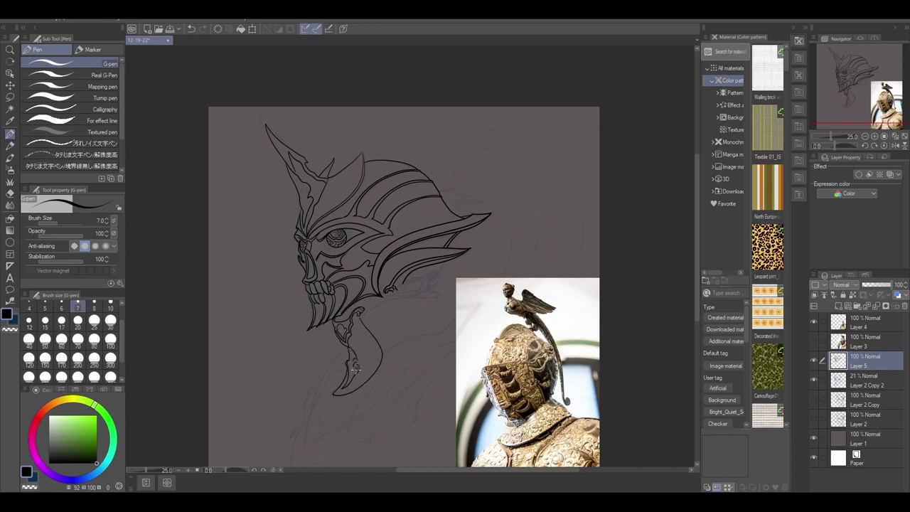
- Hide the reference photo on Layer 4 and ink the collar and upper shoulder plate outlines with the G-pen at size 10
{"action": "left_click", "coordinate": [813, 322]}
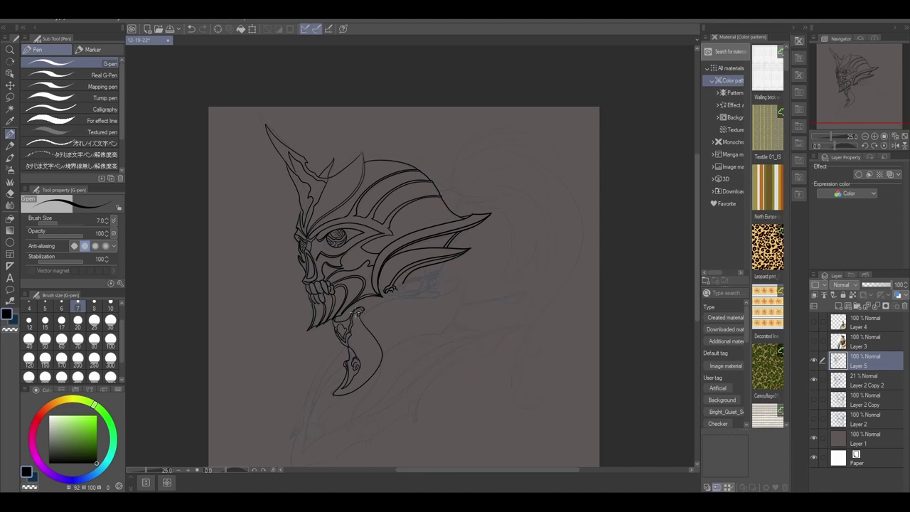
{"action": "left_click", "coordinate": [110, 306]}
{"action": "mouse_move", "coordinate": [458, 279]}
{"action": "left_mouse_down"}
{"action": "mouse_move", "coordinate": [398, 297]}
{"action": "mouse_move", "coordinate": [440, 333]}
{"action": "mouse_move", "coordinate": [383, 353]}
{"action": "mouse_move", "coordinate": [307, 423]}
{"action": "left_mouse_up"}
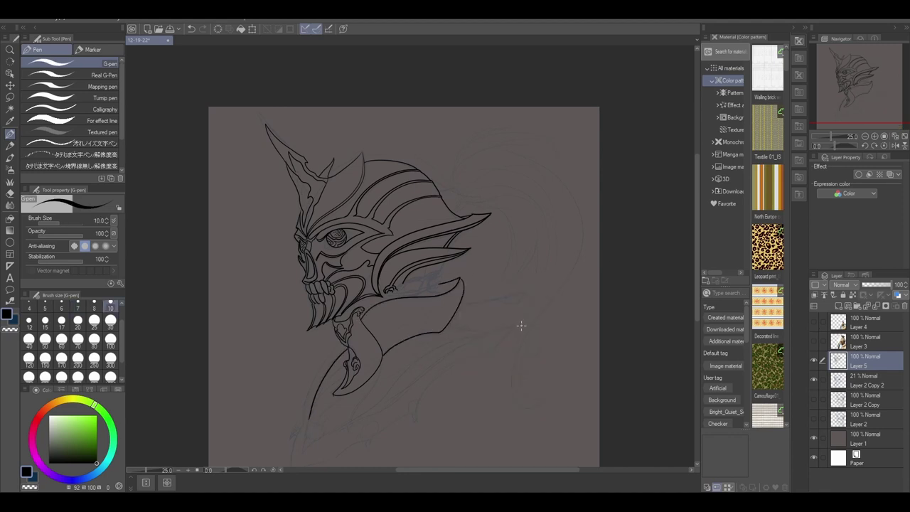
{"action": "mouse_move", "coordinate": [522, 325]}
{"action": "left_mouse_down"}
{"action": "mouse_move", "coordinate": [321, 437]}
{"action": "mouse_move", "coordinate": [418, 404]}
{"action": "mouse_move", "coordinate": [481, 349]}
{"action": "mouse_move", "coordinate": [428, 376]}
{"action": "left_mouse_up"}
{"action": "key", "text": "ctrl+z"}
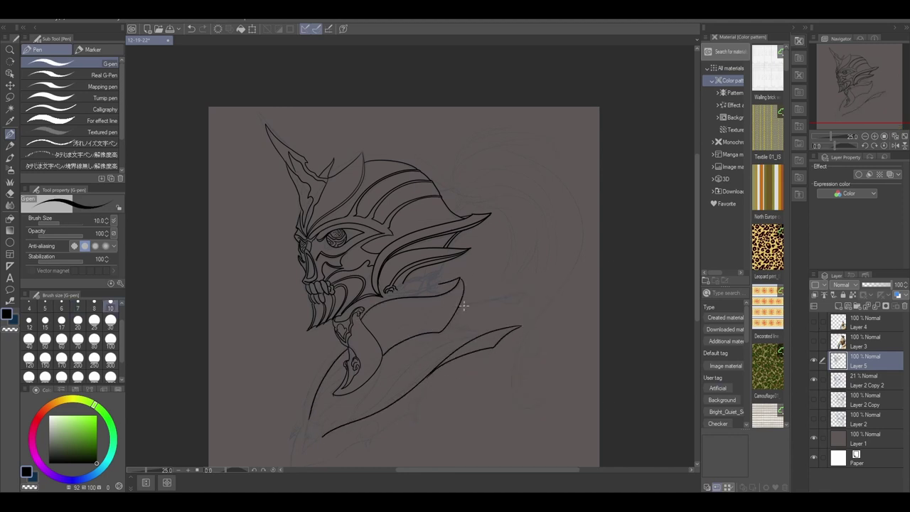
- Ink the rear shoulder plate with its scrolled tip and add the connecting lines between the helmet's rear fins
{"action": "mouse_move", "coordinate": [459, 307]}
{"action": "left_mouse_down"}
{"action": "mouse_move", "coordinate": [528, 294]}
{"action": "mouse_move", "coordinate": [496, 330]}
{"action": "left_mouse_up"}
{"action": "mouse_move", "coordinate": [491, 298]}
{"action": "left_mouse_down"}
{"action": "mouse_move", "coordinate": [523, 292]}
{"action": "mouse_move", "coordinate": [506, 304]}
{"action": "left_mouse_up"}
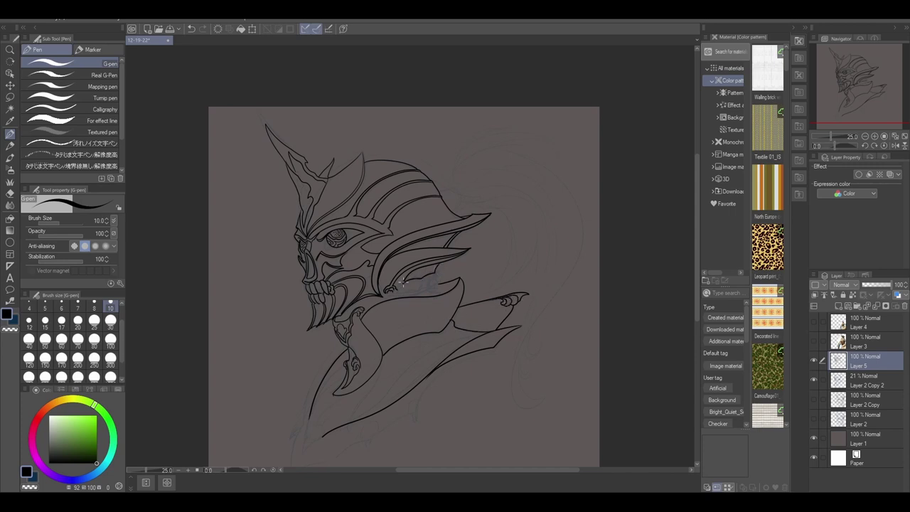
{"action": "left_click_drag", "start_coordinate": [424, 272], "coordinate": [429, 246]}
{"action": "left_click_drag", "start_coordinate": [389, 273], "coordinate": [382, 287]}
- Ink the overlapping chest plates and their pointed lower tips with the Darker pencil
{"action": "key", "text": "p"}
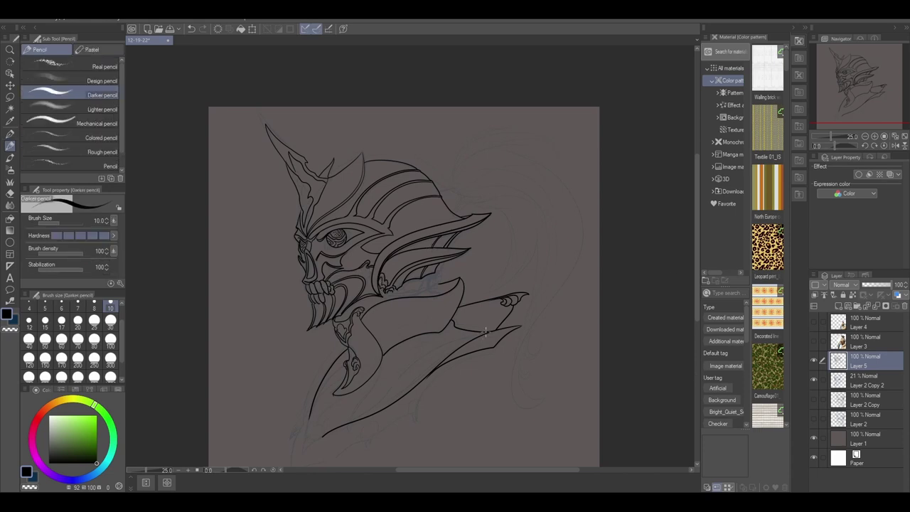
{"action": "left_click_drag", "start_coordinate": [486, 331], "coordinate": [351, 422]}
{"action": "key", "text": "ctrl+z"}
{"action": "left_click_drag", "start_coordinate": [381, 361], "coordinate": [348, 423]}
{"action": "mouse_move", "coordinate": [369, 392]}
{"action": "left_mouse_down"}
{"action": "mouse_move", "coordinate": [349, 431]}
{"action": "mouse_move", "coordinate": [433, 357]}
{"action": "mouse_move", "coordinate": [352, 423]}
{"action": "left_mouse_up"}
{"action": "mouse_move", "coordinate": [351, 368]}
{"action": "left_mouse_down"}
{"action": "mouse_move", "coordinate": [307, 434]}
{"action": "mouse_move", "coordinate": [341, 376]}
{"action": "mouse_move", "coordinate": [308, 417]}
{"action": "mouse_move", "coordinate": [310, 447]}
{"action": "mouse_move", "coordinate": [320, 439]}
{"action": "mouse_move", "coordinate": [314, 425]}
{"action": "mouse_move", "coordinate": [310, 452]}
{"action": "left_mouse_up"}
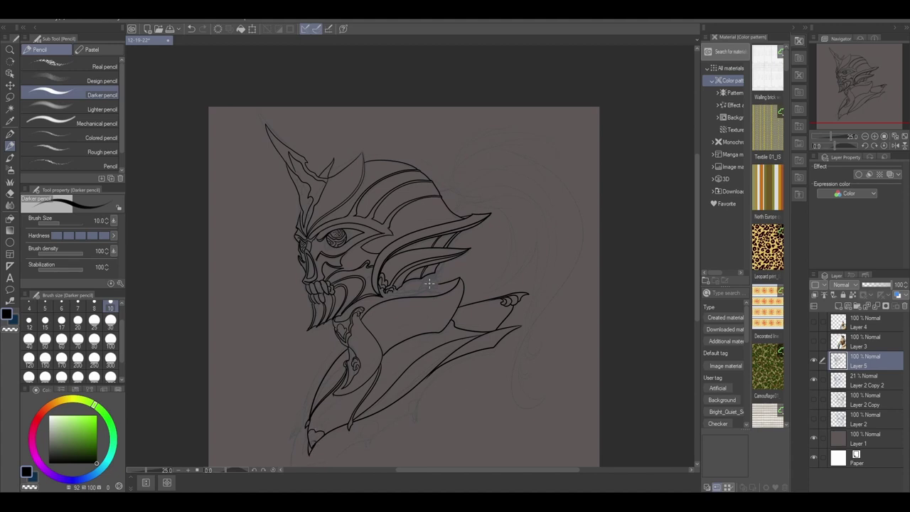
- Ink the neck bands between the helmet fins and the collar
{"action": "mouse_move", "coordinate": [425, 286]}
{"action": "left_mouse_down"}
{"action": "mouse_move", "coordinate": [447, 288]}
{"action": "mouse_move", "coordinate": [421, 284]}
{"action": "mouse_move", "coordinate": [428, 286]}
{"action": "mouse_move", "coordinate": [415, 298]}
{"action": "mouse_move", "coordinate": [452, 279]}
{"action": "mouse_move", "coordinate": [430, 287]}
{"action": "left_mouse_up"}
{"action": "key", "text": "ctrl+z"}
{"action": "left_click_drag", "start_coordinate": [436, 283], "coordinate": [430, 295]}
- Ink the lowest chest plate with its spiked, scalloped bottom edge
{"action": "mouse_move", "coordinate": [491, 353]}
{"action": "left_mouse_down"}
{"action": "mouse_move", "coordinate": [416, 417]}
{"action": "mouse_move", "coordinate": [499, 352]}
{"action": "mouse_move", "coordinate": [489, 342]}
{"action": "mouse_move", "coordinate": [362, 452]}
{"action": "left_mouse_up"}
{"action": "scroll", "coordinate": [362, 405], "scroll_direction": "down", "scroll_amount": 3}
{"action": "left_click_drag", "start_coordinate": [366, 379], "coordinate": [299, 421]}
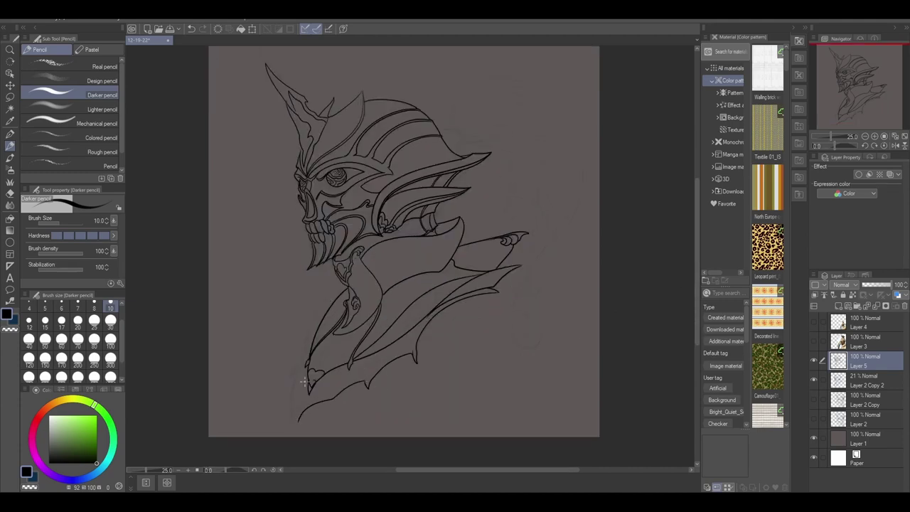
{"action": "left_click_drag", "start_coordinate": [308, 371], "coordinate": [300, 420]}
- Ink the plume socket at the back of the helmet and the plume's outer strands down to the curled tip
{"action": "mouse_move", "coordinate": [451, 126]}
{"action": "left_mouse_down"}
{"action": "mouse_move", "coordinate": [462, 146]}
{"action": "mouse_move", "coordinate": [517, 61]}
{"action": "mouse_move", "coordinate": [568, 126]}
{"action": "mouse_move", "coordinate": [558, 93]}
{"action": "left_mouse_up"}
{"action": "left_click", "coordinate": [814, 343]}
{"action": "key", "text": "ctrl+z"}
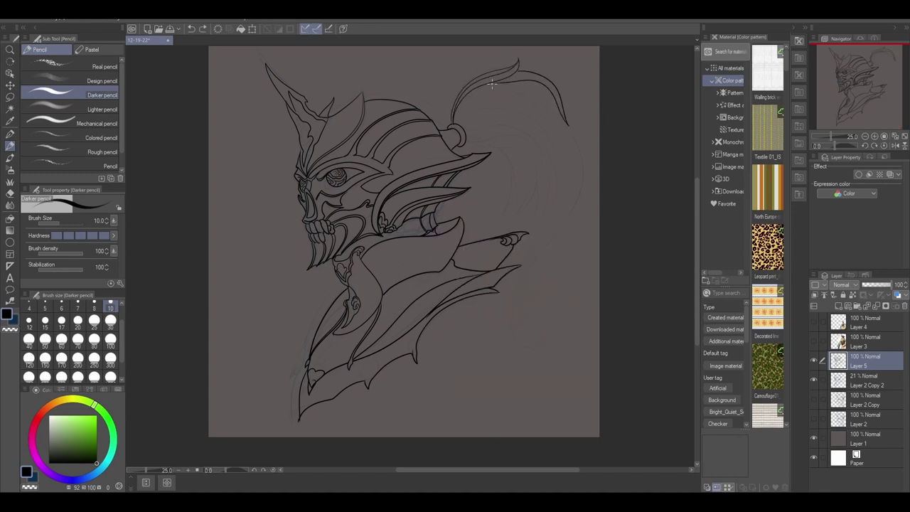
{"action": "left_click_drag", "start_coordinate": [502, 84], "coordinate": [548, 108]}
{"action": "left_click_drag", "start_coordinate": [561, 110], "coordinate": [537, 331]}
{"action": "key", "text": "ctrl+z"}
{"action": "left_click_drag", "start_coordinate": [501, 83], "coordinate": [531, 341]}
{"action": "left_click_drag", "start_coordinate": [568, 199], "coordinate": [529, 348]}
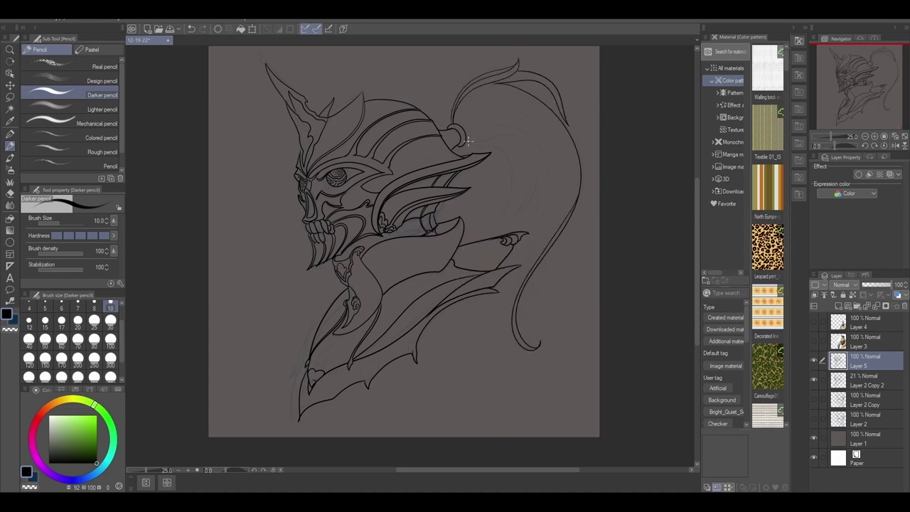
- Ink the plume's inner lower edge and a second strand ending in a curl
{"action": "left_click_drag", "start_coordinate": [463, 141], "coordinate": [523, 173]}
{"action": "mouse_move", "coordinate": [490, 145]}
{"action": "left_mouse_down"}
{"action": "mouse_move", "coordinate": [540, 220]}
{"action": "mouse_move", "coordinate": [550, 301]}
{"action": "mouse_move", "coordinate": [557, 295]}
{"action": "left_mouse_up"}
{"action": "left_click_drag", "start_coordinate": [572, 213], "coordinate": [540, 277]}
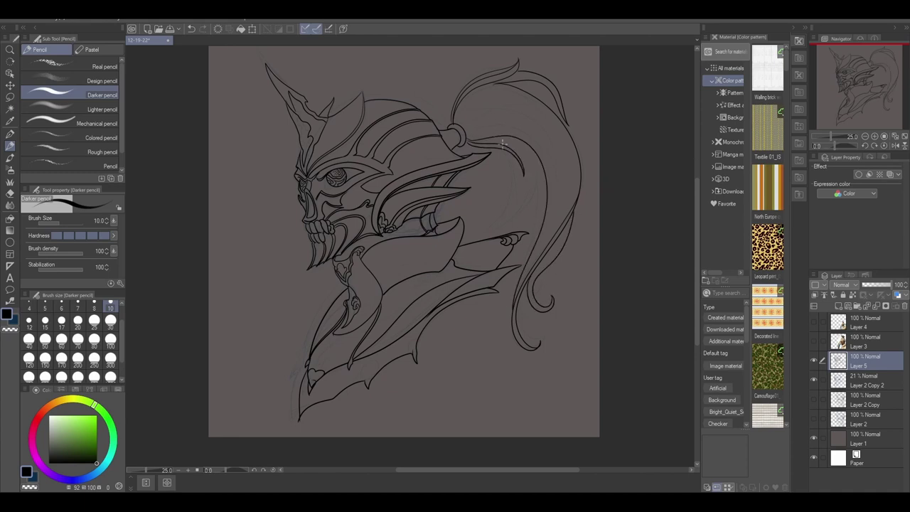
{"action": "key", "text": "ctrl+z"}
- Ink the plume's short inner strands curving down behind the helmet, redrawing them until they flow well
{"action": "mouse_move", "coordinate": [508, 149]}
{"action": "left_mouse_down"}
{"action": "mouse_move", "coordinate": [506, 213]}
{"action": "mouse_move", "coordinate": [480, 217]}
{"action": "left_mouse_up"}
{"action": "key", "text": "ctrl+z"}
{"action": "left_click_drag", "start_coordinate": [501, 150], "coordinate": [496, 213]}
{"action": "key", "text": "ctrl+z"}
{"action": "key", "text": "ctrl+z"}
{"action": "left_click_drag", "start_coordinate": [572, 214], "coordinate": [552, 309]}
{"action": "left_click_drag", "start_coordinate": [501, 146], "coordinate": [483, 234]}
{"action": "key", "text": "ctrl+z"}
{"action": "left_click_drag", "start_coordinate": [537, 157], "coordinate": [527, 270]}
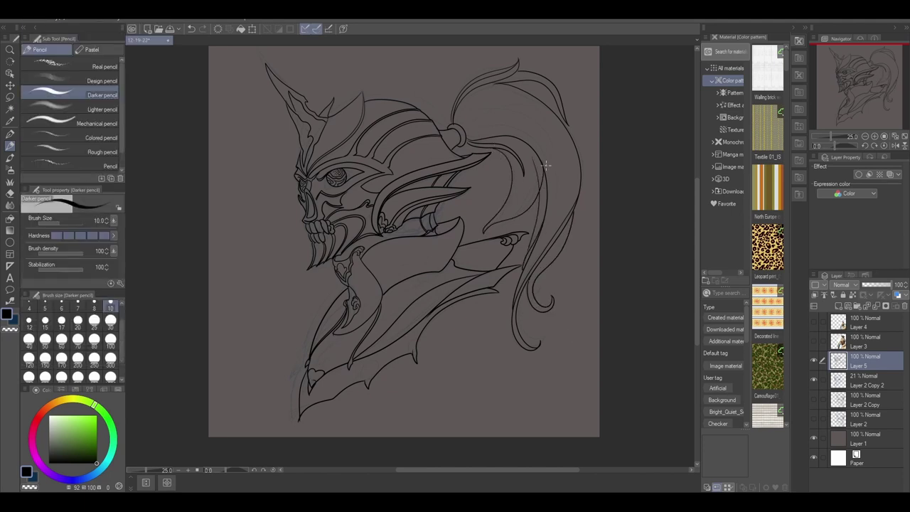
- Add long flowing hair strands through the upper and middle part of the plume
{"action": "key", "text": "e"}
{"action": "key", "text": "p"}
{"action": "mouse_move", "coordinate": [533, 142]}
{"action": "left_mouse_down"}
{"action": "mouse_move", "coordinate": [499, 162]}
{"action": "mouse_move", "coordinate": [511, 217]}
{"action": "left_mouse_up"}
{"action": "left_click_drag", "start_coordinate": [455, 95], "coordinate": [540, 177]}
{"action": "left_click_drag", "start_coordinate": [568, 117], "coordinate": [513, 224]}
{"action": "left_click_drag", "start_coordinate": [509, 114], "coordinate": [467, 131]}
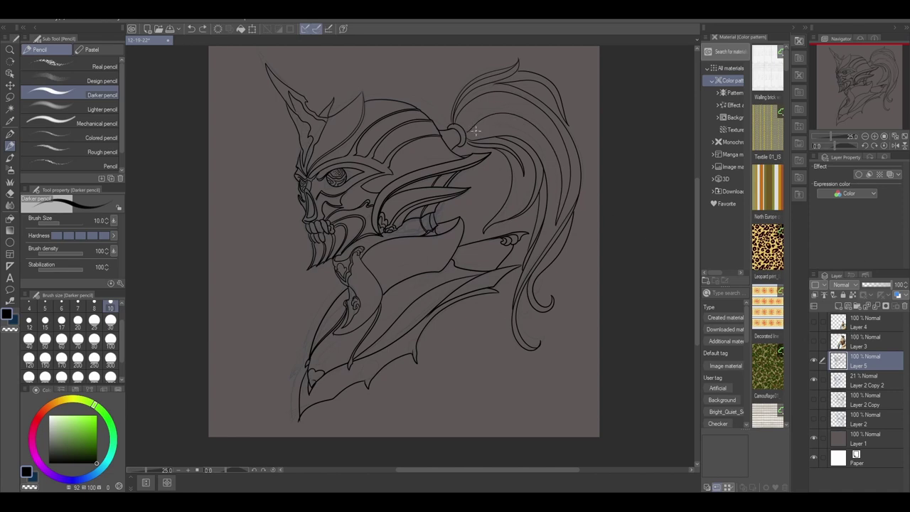
- Add fine strands fanning out from the plume's base and clean up the lines at the socket with the eraser
{"action": "left_click_drag", "start_coordinate": [547, 126], "coordinate": [468, 158]}
{"action": "left_click_drag", "start_coordinate": [553, 162], "coordinate": [518, 282]}
{"action": "key", "text": "ctrl+z"}
{"action": "key", "text": "ctrl+z"}
{"action": "mouse_move", "coordinate": [540, 132]}
{"action": "left_mouse_down"}
{"action": "mouse_move", "coordinate": [464, 149]}
{"action": "mouse_move", "coordinate": [468, 141]}
{"action": "left_mouse_up"}
{"action": "left_click_drag", "start_coordinate": [494, 115], "coordinate": [469, 129]}
{"action": "key", "text": "ctrl+z"}
{"action": "key", "text": "ctrl+z"}
{"action": "key", "text": "e"}
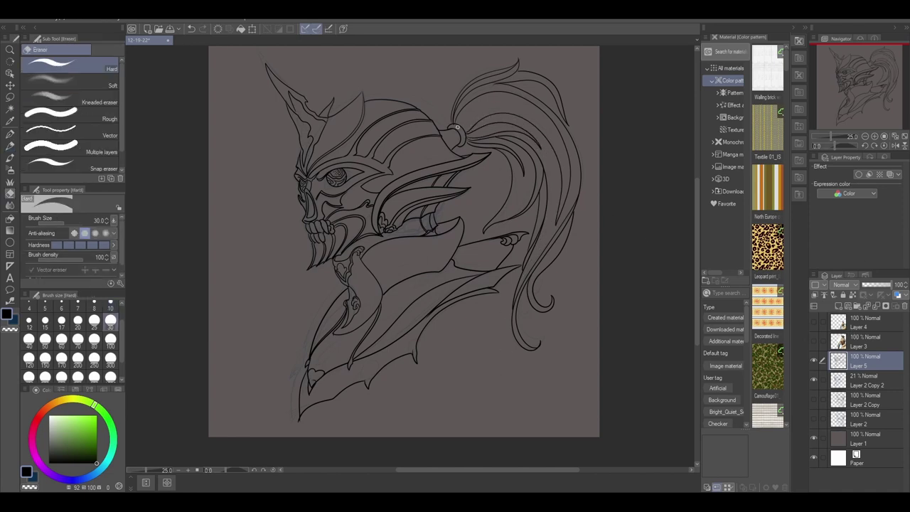
- Add a new layer for ornaments, check the reference photo, and sketch a scroll ornament on the cheek plate with the Darker pencil at size 6
{"action": "left_click", "coordinate": [836, 305]}
{"action": "left_click", "coordinate": [813, 324]}
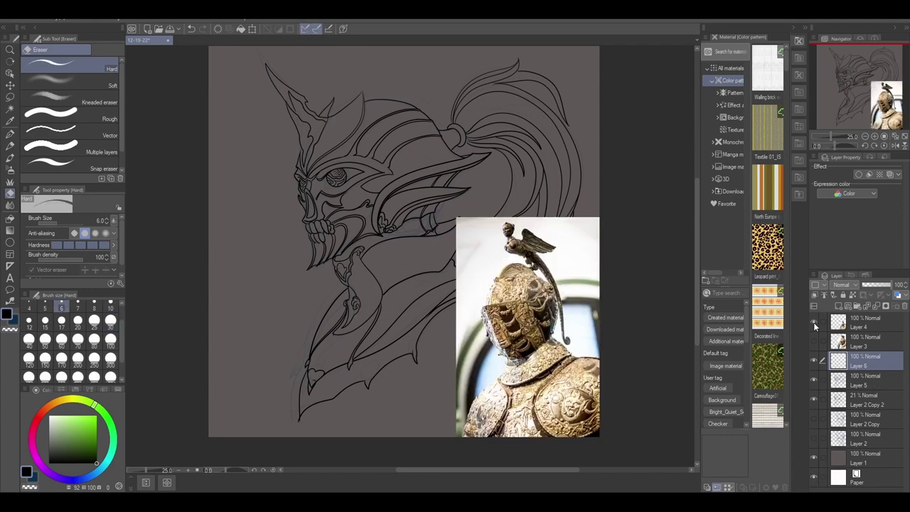
{"action": "left_click", "coordinate": [814, 324]}
{"action": "left_click", "coordinate": [61, 307]}
{"action": "key", "text": "p"}
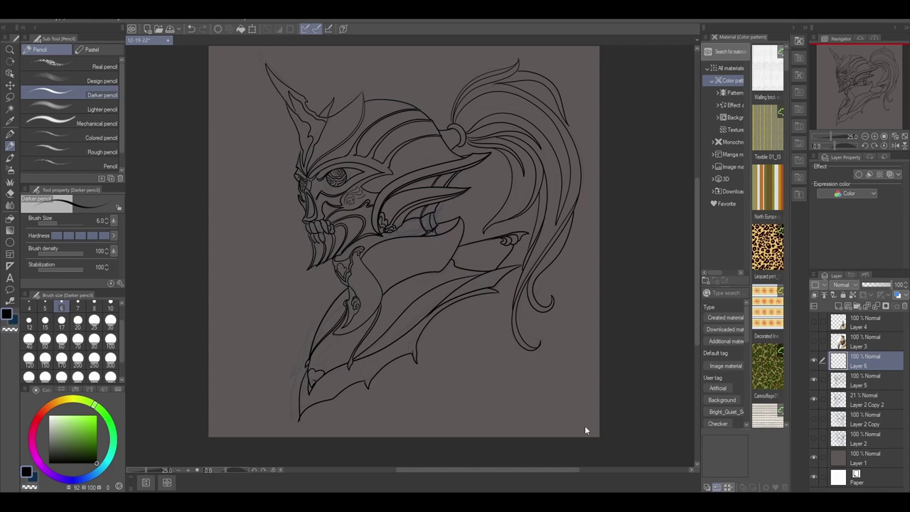
- Draw scroll filigree inside the forehead crest with the G-pen at size 7
{"action": "key", "text": "p"}
{"action": "left_click", "coordinate": [78, 307]}
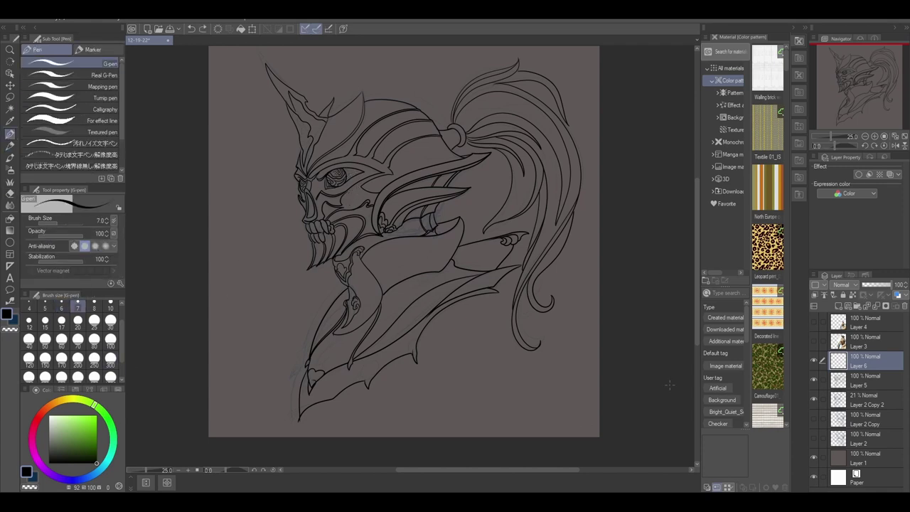
{"action": "left_click_drag", "start_coordinate": [345, 200], "coordinate": [346, 204]}
{"action": "mouse_move", "coordinate": [345, 112]}
{"action": "left_mouse_down"}
{"action": "mouse_move", "coordinate": [312, 162]}
{"action": "mouse_move", "coordinate": [331, 146]}
{"action": "left_mouse_up"}
{"action": "key", "text": "ctrl+z"}
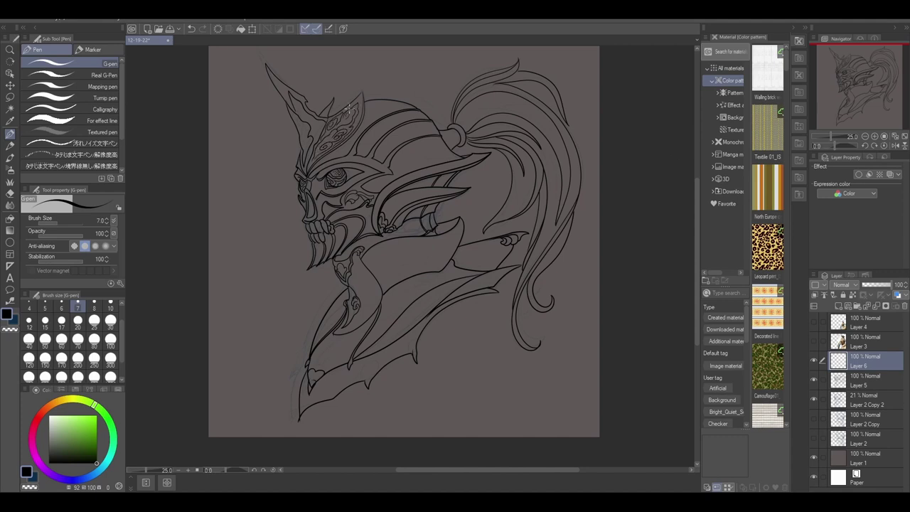
{"action": "left_click_drag", "start_coordinate": [358, 106], "coordinate": [357, 120]}
- Draw engraved ornaments on the nose, cheek plate and brow ridge with the Darker pencil at size 6
{"action": "key", "text": "p"}
{"action": "key", "text": "p"}
{"action": "key", "text": "p"}
{"action": "left_click_drag", "start_coordinate": [310, 204], "coordinate": [312, 208]}
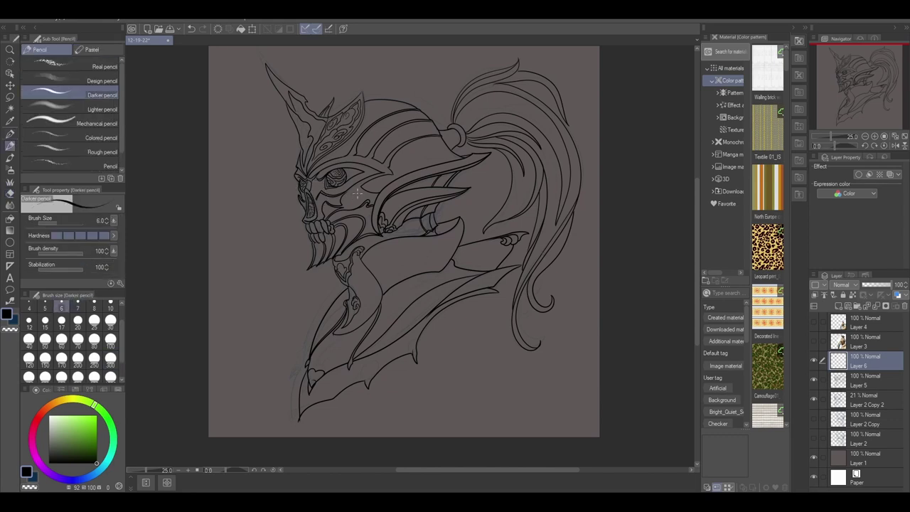
{"action": "mouse_move", "coordinate": [354, 197]}
{"action": "left_mouse_down"}
{"action": "mouse_move", "coordinate": [348, 188]}
{"action": "mouse_move", "coordinate": [365, 203]}
{"action": "mouse_move", "coordinate": [357, 185]}
{"action": "left_mouse_up"}
{"action": "mouse_move", "coordinate": [322, 208]}
{"action": "left_mouse_down"}
{"action": "mouse_move", "coordinate": [334, 213]}
{"action": "mouse_move", "coordinate": [317, 209]}
{"action": "left_mouse_up"}
{"action": "left_click_drag", "start_coordinate": [314, 163], "coordinate": [323, 177]}
- Add small ornaments above the spikes of the lowest chest plate and engraved patterns between the helmet's rear fins
{"action": "left_click_drag", "start_coordinate": [369, 355], "coordinate": [371, 371]}
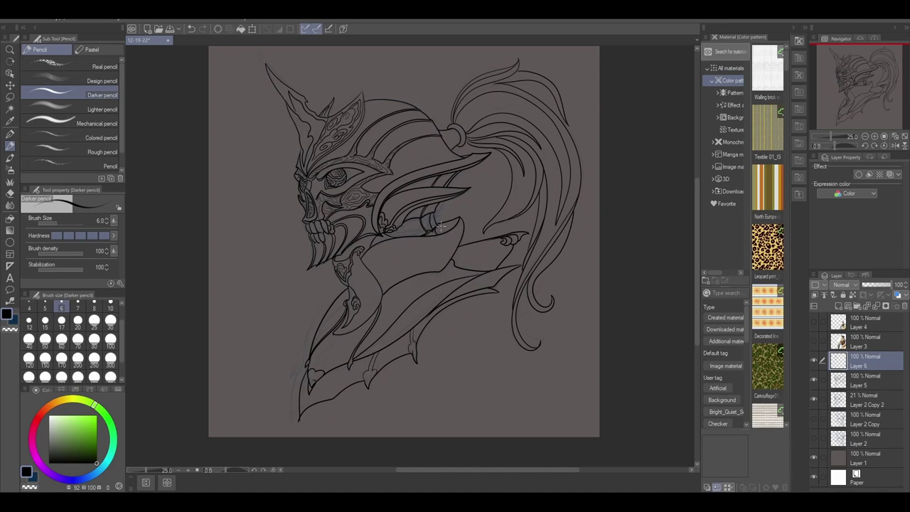
{"action": "left_click_drag", "start_coordinate": [435, 175], "coordinate": [406, 189]}
{"action": "key", "text": "bracketright"}
{"action": "key", "text": "bracketright"}
{"action": "key", "text": "bracketright"}
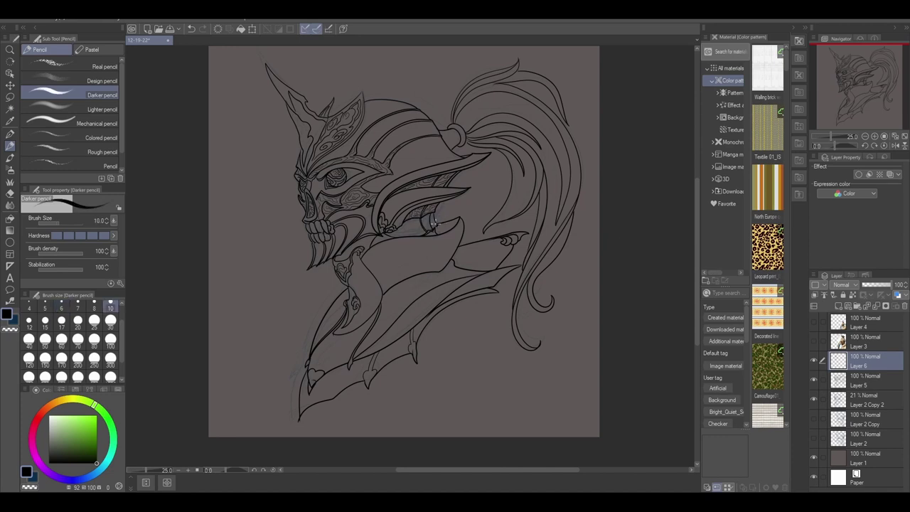
- Refine the detail lines on the horn, crest and nose with the Darker pencil at size 10
{"action": "left_click_drag", "start_coordinate": [288, 108], "coordinate": [304, 140]}
{"action": "key", "text": "ctrl+z"}
{"action": "left_click_drag", "start_coordinate": [346, 106], "coordinate": [330, 113]}
{"action": "key", "text": "ctrl+z"}
{"action": "left_click_drag", "start_coordinate": [314, 199], "coordinate": [314, 208]}
- Outline an inset panel on the collar plate and fill it with flowing scroll patterns using the Darker pencil at size 7
{"action": "left_click_drag", "start_coordinate": [440, 232], "coordinate": [427, 273]}
{"action": "key", "text": "ctrl+z"}
{"action": "key", "text": "ctrl+z"}
{"action": "left_click_drag", "start_coordinate": [427, 231], "coordinate": [424, 273]}
{"action": "mouse_move", "coordinate": [366, 256]}
{"action": "left_mouse_down"}
{"action": "mouse_move", "coordinate": [435, 246]}
{"action": "mouse_move", "coordinate": [424, 274]}
{"action": "left_mouse_up"}
{"action": "key", "text": "bracketleft"}
{"action": "key", "text": "bracketleft"}
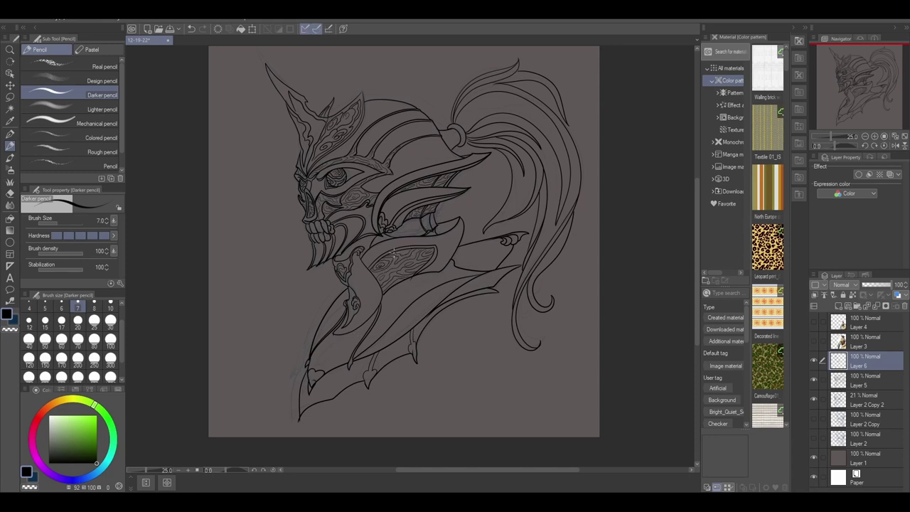
- Compare the drawing with and without the ornament layer, and hide and select the faint sketch layer Layer 2 Copy 2
{"action": "double_click", "coordinate": [817, 364]}
{"action": "double_click", "coordinate": [817, 361]}
{"action": "left_click", "coordinate": [863, 399]}
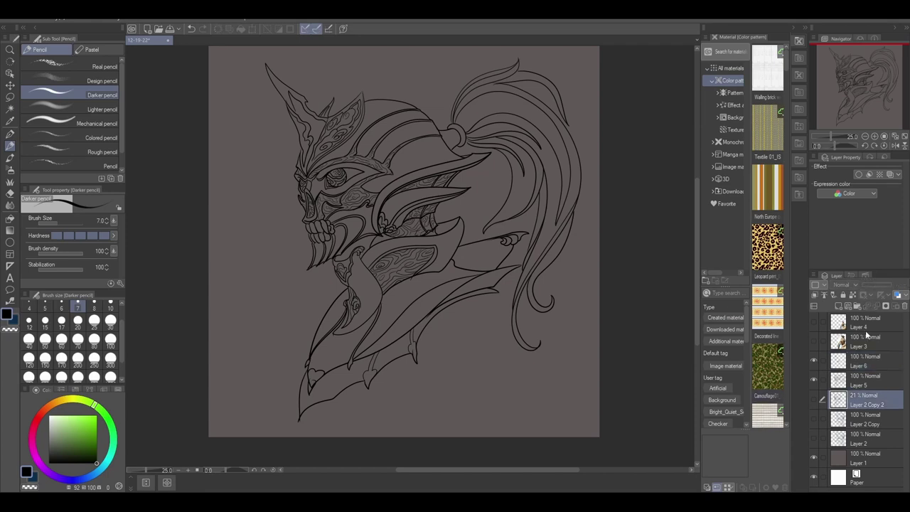
- Add a layer beneath the line art and flood the helmet, plume and armor with pink using Close and fill
{"action": "left_click", "coordinate": [815, 294]}
{"action": "mouse_move", "coordinate": [95, 404]}
{"action": "left_mouse_down"}
{"action": "mouse_move", "coordinate": [42, 455]}
{"action": "mouse_move", "coordinate": [33, 429]}
{"action": "left_mouse_up"}
{"action": "key", "text": "g"}
{"action": "left_click_drag", "start_coordinate": [324, 58], "coordinate": [584, 50]}
{"action": "key", "text": "ctrl+z"}
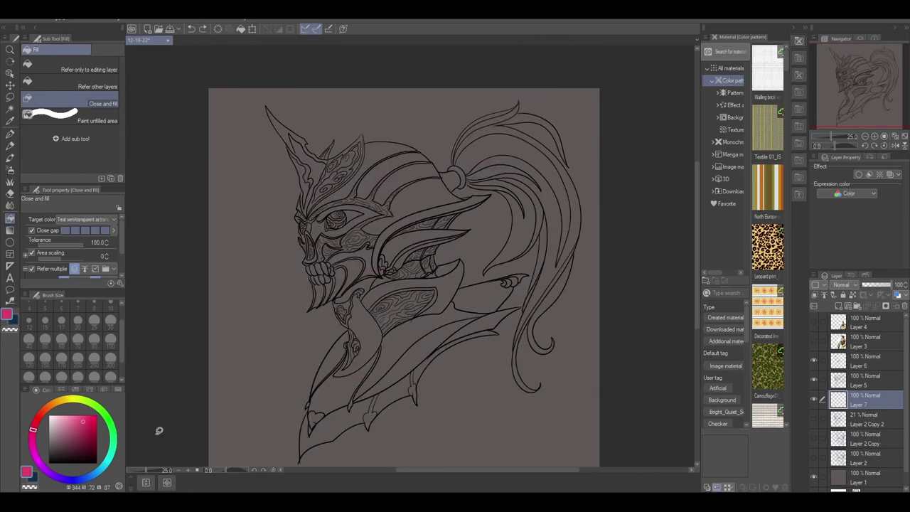
{"action": "scroll", "coordinate": [426, 256], "scroll_direction": "up", "scroll_amount": 2}
{"action": "left_click_drag", "start_coordinate": [323, 87], "coordinate": [590, 85]}
- Tidy the pink base on Layer 7 with the Hard eraser and fill the empty horn using the G-pen at size 100
{"action": "key", "text": "e"}
{"action": "left_click", "coordinate": [863, 380]}
{"action": "key", "text": "alt+bracketleft"}
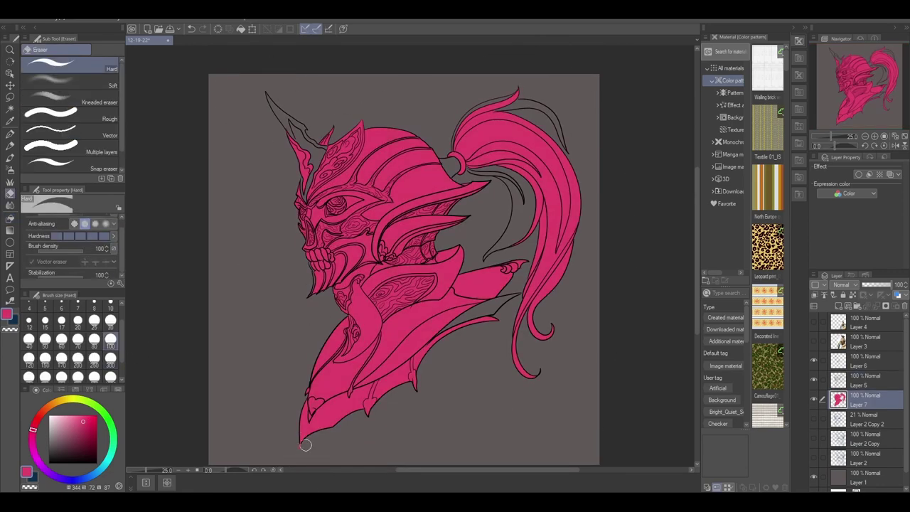
{"action": "key", "text": "p"}
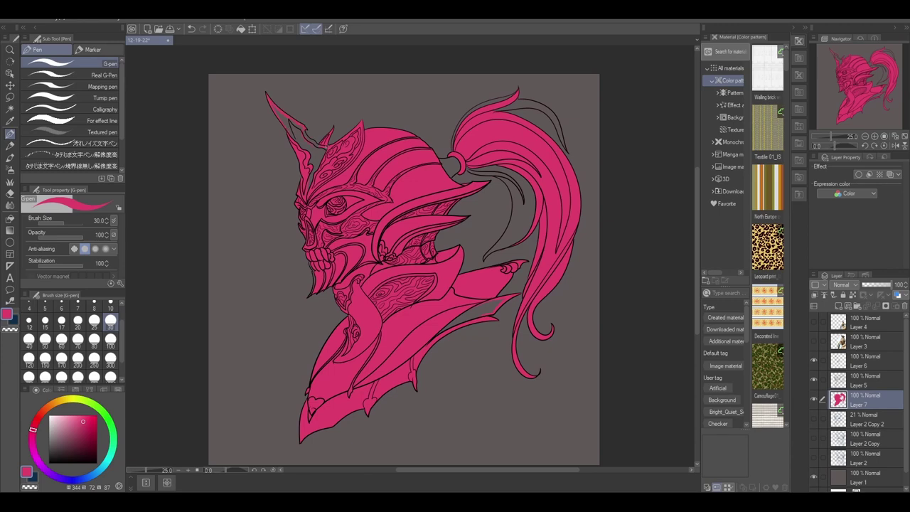
{"action": "key", "text": "bracketright"}
{"action": "key", "text": "bracketright"}
{"action": "key", "text": "bracketright"}
{"action": "key", "text": "bracketright"}
{"action": "key", "text": "bracketright"}
{"action": "key", "text": "bracketright"}
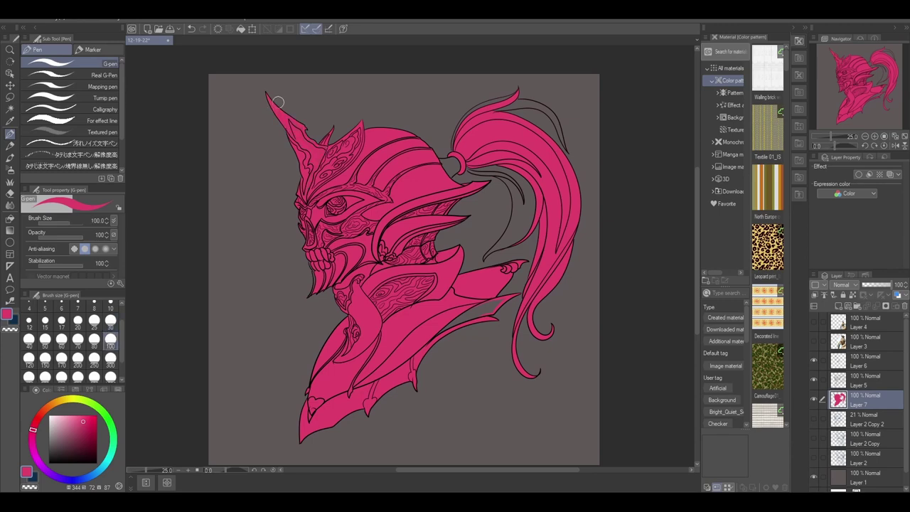
- Recolor the pink base to dark navy with hue -115, saturation -67 and luminosity about -57
{"action": "left_click", "coordinate": [25, 13]}
{"action": "mouse_move", "coordinate": [112, 241]}
{"action": "left_click", "coordinate": [213, 256]}
{"action": "left_click_drag", "start_coordinate": [580, 361], "coordinate": [532, 338]}
{"action": "left_click", "coordinate": [521, 361]}
{"action": "left_click_drag", "start_coordinate": [536, 387], "coordinate": [529, 388]}
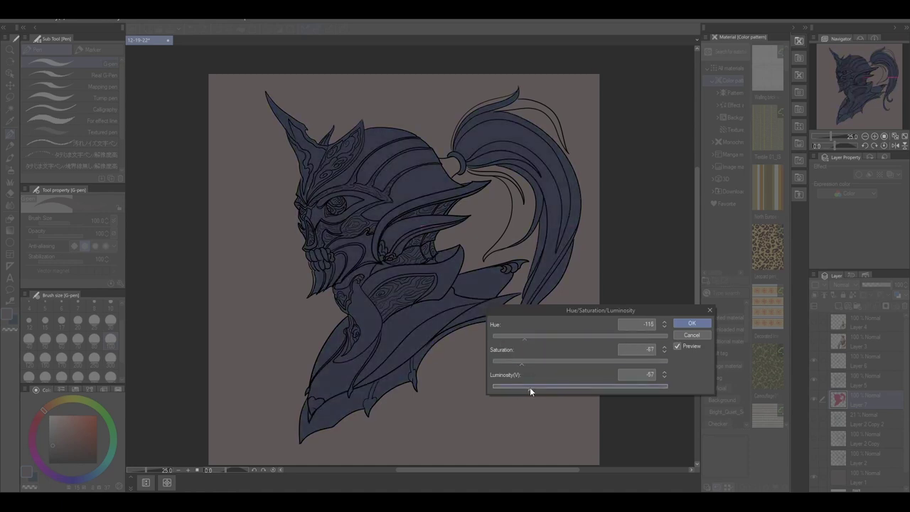
{"action": "key", "text": "Return"}
- Select the engraved collar, neck, crest, brow, cheek and nose panels and the thin helmet bands with Auto select referring to all layers
{"action": "key", "text": "w"}
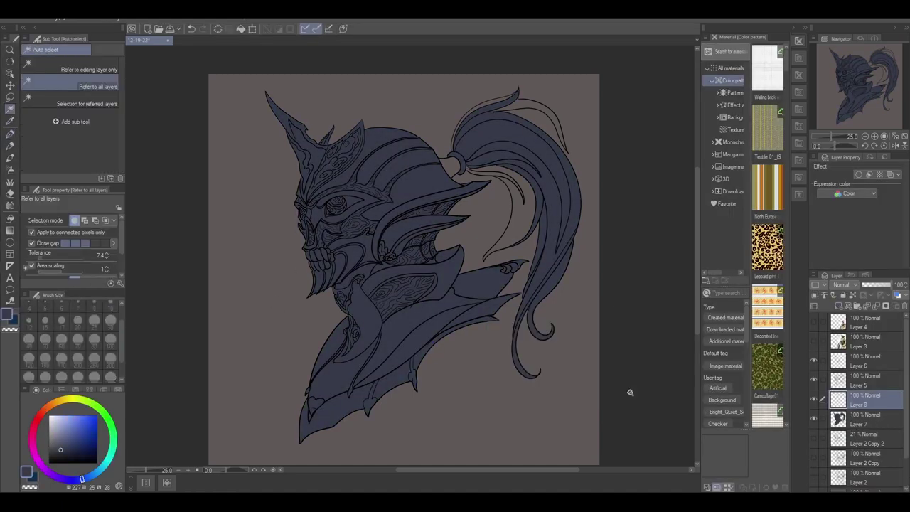
{"action": "left_click", "coordinate": [409, 295]}
{"action": "left_click", "coordinate": [396, 263], "text": "shift"}
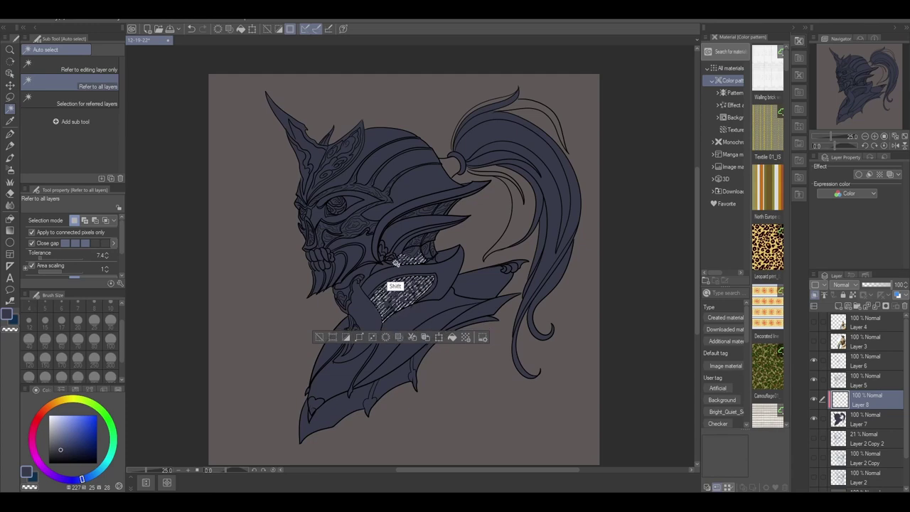
{"action": "left_click", "coordinate": [433, 207], "text": "shift"}
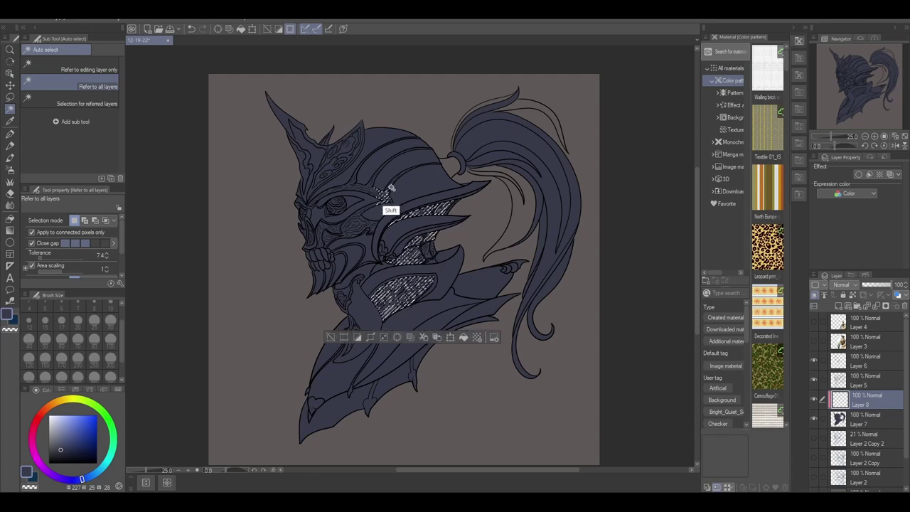
{"action": "left_click", "coordinate": [372, 180], "text": "shift"}
{"action": "left_click", "coordinate": [408, 137], "text": "shift"}
{"action": "left_click", "coordinate": [355, 180], "text": "shift"}
{"action": "left_click", "coordinate": [300, 202], "text": "shift"}
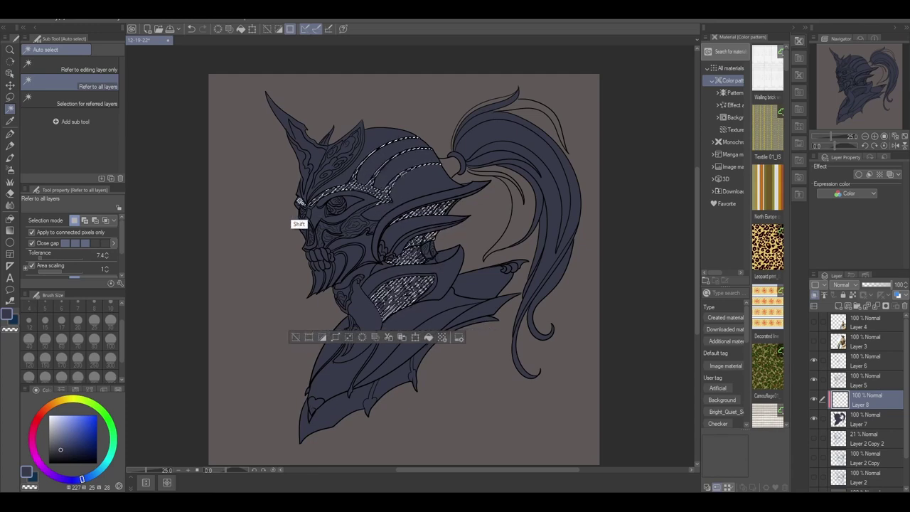
{"action": "left_click", "coordinate": [355, 132], "text": "shift"}
{"action": "left_click", "coordinate": [319, 152], "text": "shift"}
{"action": "left_click", "coordinate": [362, 221], "text": "shift"}
{"action": "left_click", "coordinate": [320, 231], "text": "shift"}
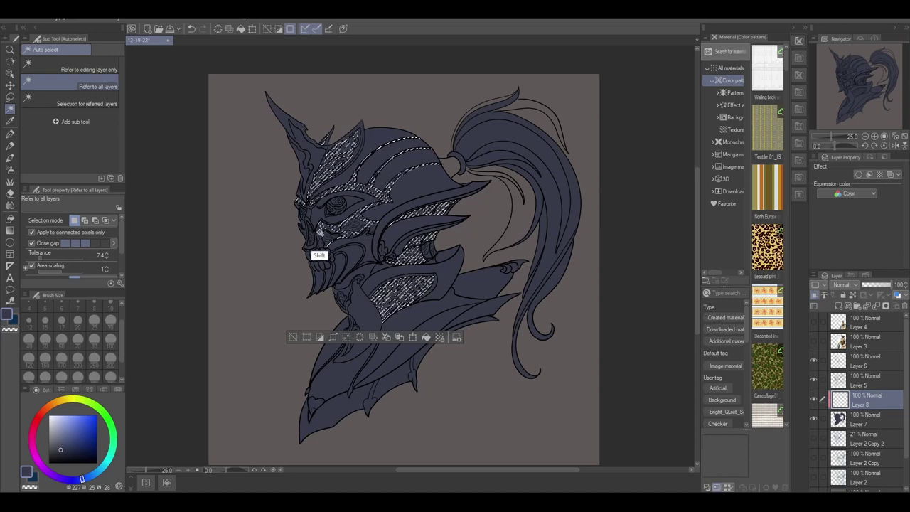
- Expand the panel selection by 2 px and fill it with muted red on Layer 8 using the G-pen at size 2000
{"action": "left_click", "coordinate": [457, 337]}
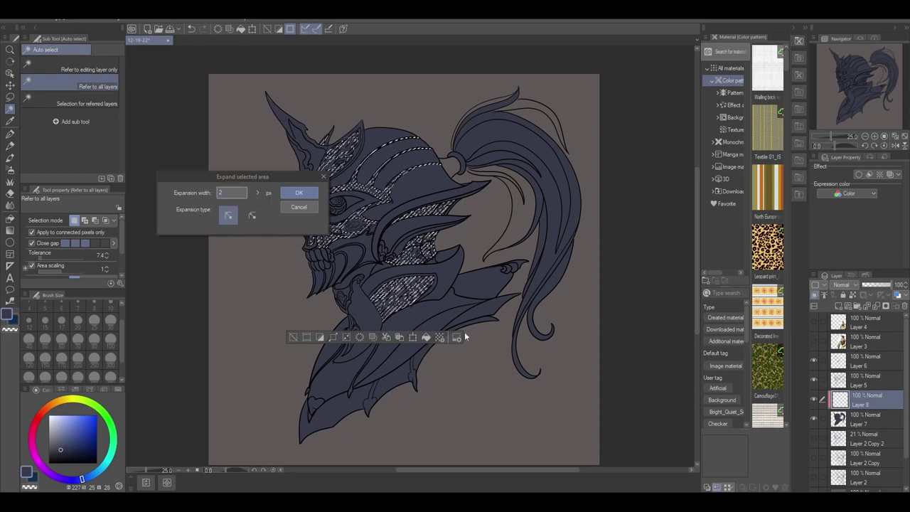
{"action": "left_click", "coordinate": [298, 192]}
{"action": "mouse_move", "coordinate": [341, 142]}
{"action": "left_mouse_down"}
{"action": "mouse_move", "coordinate": [384, 171]}
{"action": "mouse_move", "coordinate": [533, 406]}
{"action": "left_mouse_up"}
- Shift the ornament panels' fill to magenta with Hue/Saturation/Luminosity, using saturation 18 and luminosity 2
{"action": "left_click", "coordinate": [32, 15]}
{"action": "mouse_move", "coordinate": [65, 244]}
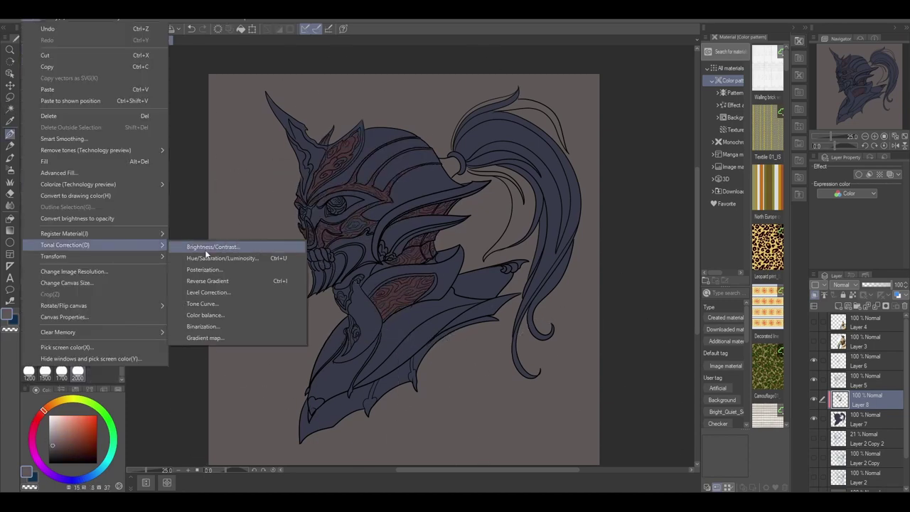
{"action": "left_click", "coordinate": [213, 258]}
{"action": "left_click_drag", "start_coordinate": [643, 386], "coordinate": [581, 386]}
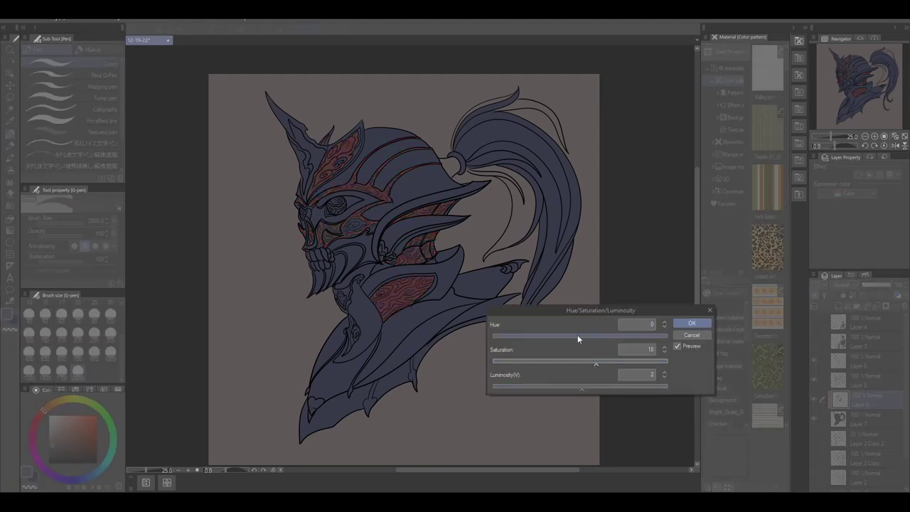
{"action": "mouse_move", "coordinate": [577, 339]}
{"action": "left_mouse_down"}
{"action": "mouse_move", "coordinate": [453, 331]}
{"action": "mouse_move", "coordinate": [557, 335]}
{"action": "left_mouse_up"}
{"action": "key", "text": "Return"}
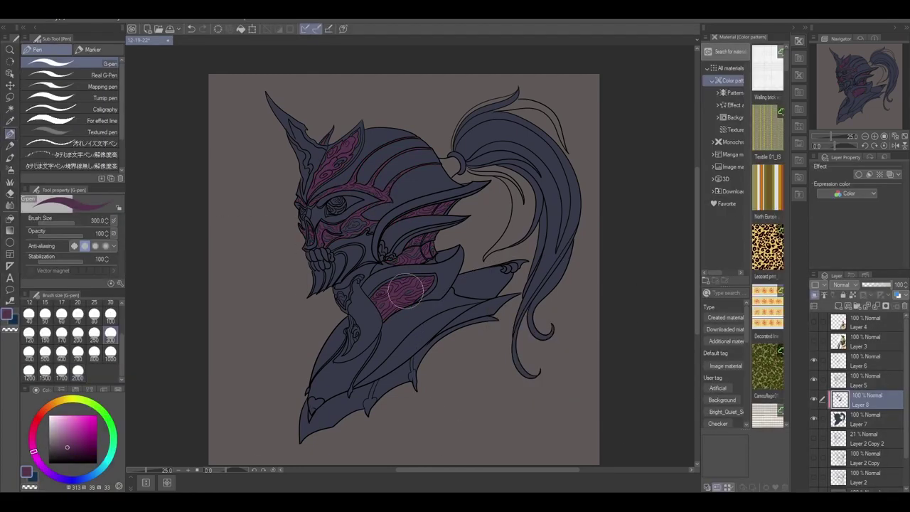
- Touch up the ornament panels and thin helmet bands in purple, reducing the G-pen to size 100 and down to 30
{"action": "key", "text": "bracketleft"}
{"action": "key", "text": "bracketleft"}
{"action": "key", "text": "bracketleft"}
{"action": "key", "text": "bracketleft"}
{"action": "key", "text": "bracketleft"}
{"action": "key", "text": "bracketleft"}
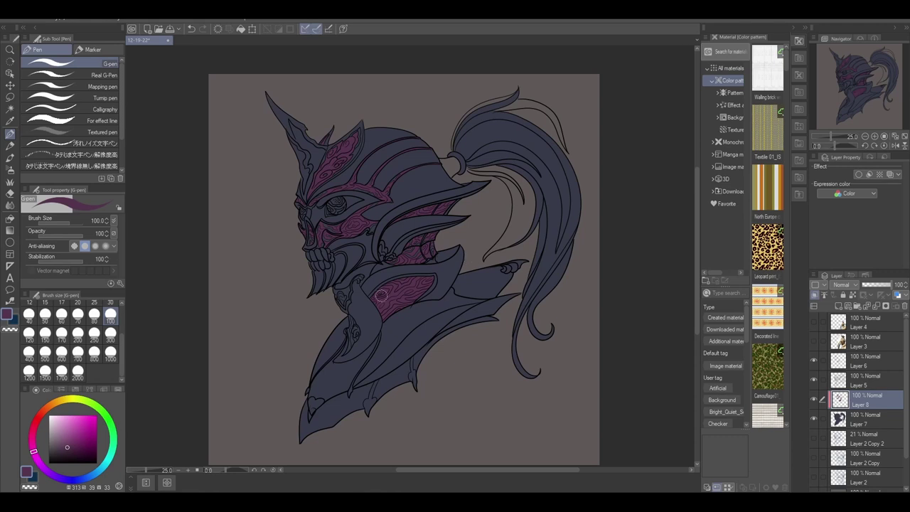
{"action": "key", "text": "bracketleft"}
{"action": "key", "text": "bracketleft"}
{"action": "key", "text": "bracketleft"}
{"action": "key", "text": "bracketleft"}
{"action": "key", "text": "bracketleft"}
{"action": "key", "text": "bracketleft"}
- Clip an Add (Glow) layer above the ornament fill and paint highlights on the helmet's back, plume and shoulder spikes with the size 300 G-pen
{"action": "key", "text": "w"}
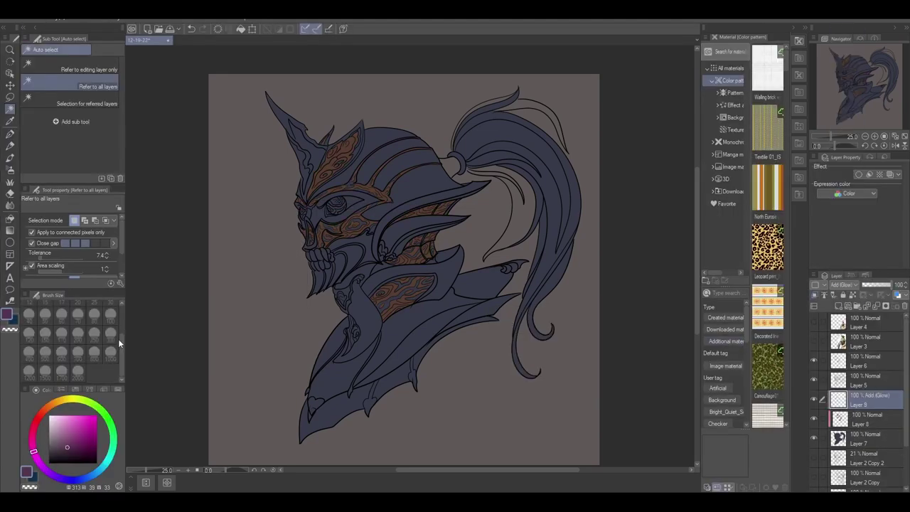
{"action": "key", "text": "p"}
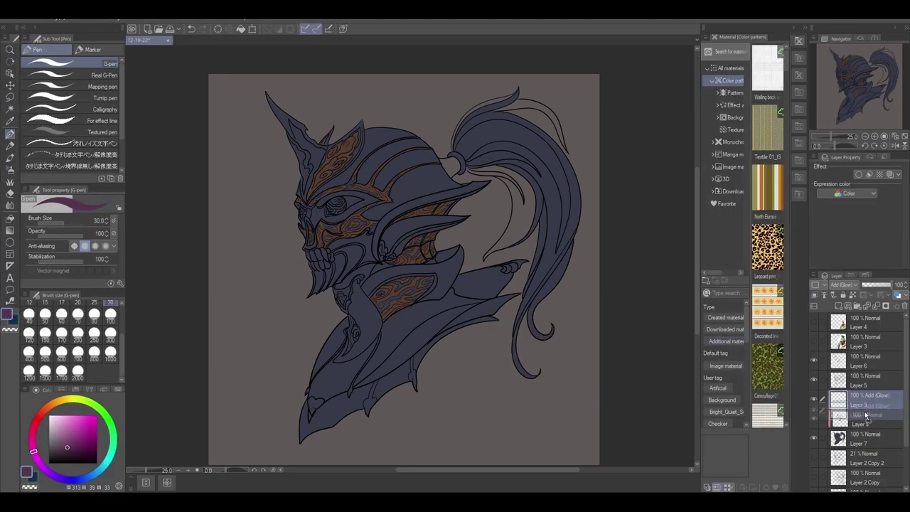
{"action": "right_click", "coordinate": [852, 400]}
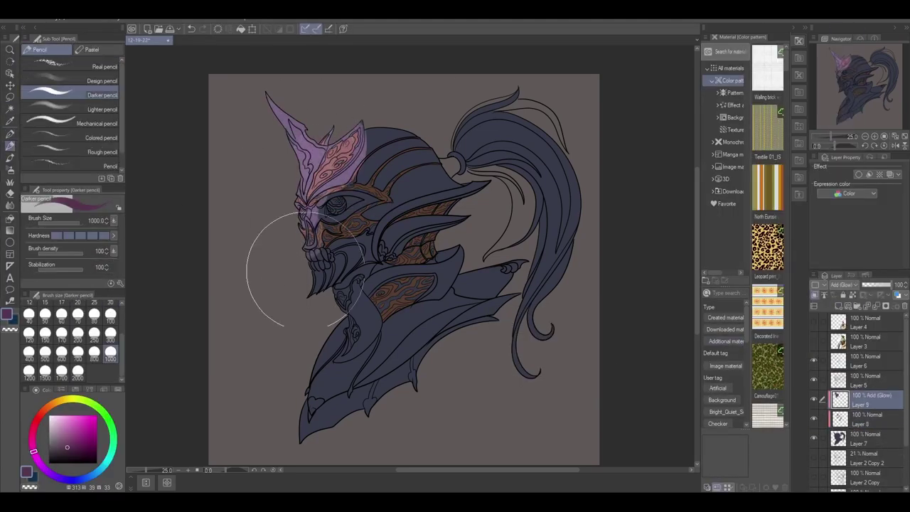
{"action": "left_click", "coordinate": [110, 332]}
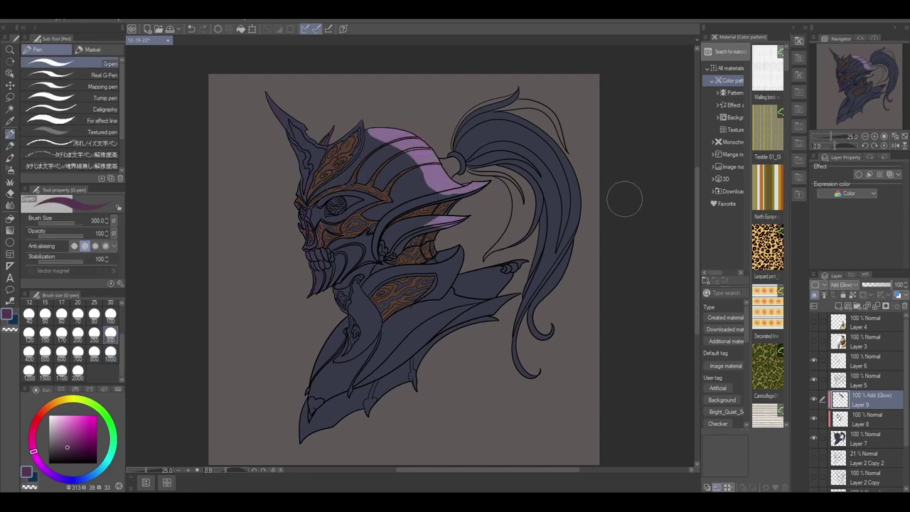
{"action": "left_click_drag", "start_coordinate": [516, 273], "coordinate": [508, 269]}
- Recolor the rim highlights to bright orange-red with Hue/Saturation/Luminosity, setting saturation to 100 and raising the luminosity
{"action": "key", "text": "ctrl+u"}
{"action": "left_click_drag", "start_coordinate": [580, 337], "coordinate": [569, 340]}
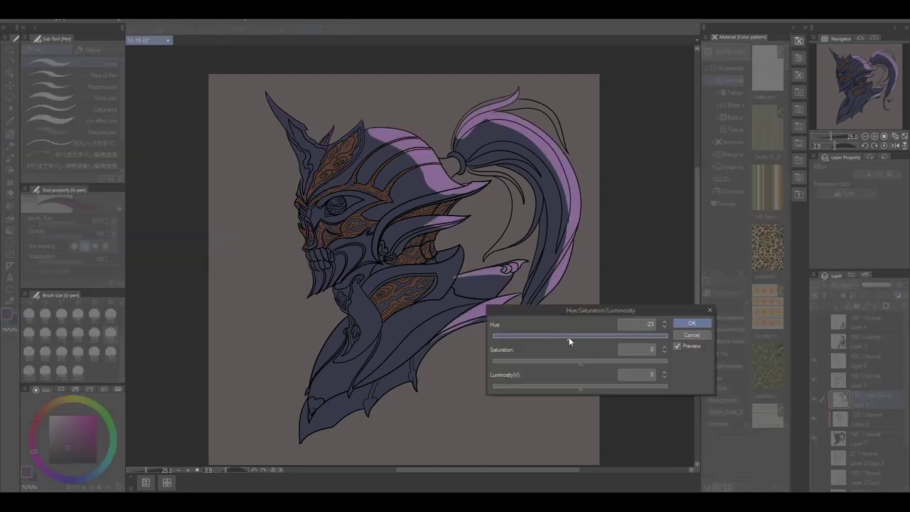
{"action": "left_click_drag", "start_coordinate": [663, 334], "coordinate": [609, 336]}
{"action": "left_click_drag", "start_coordinate": [580, 361], "coordinate": [663, 361]}
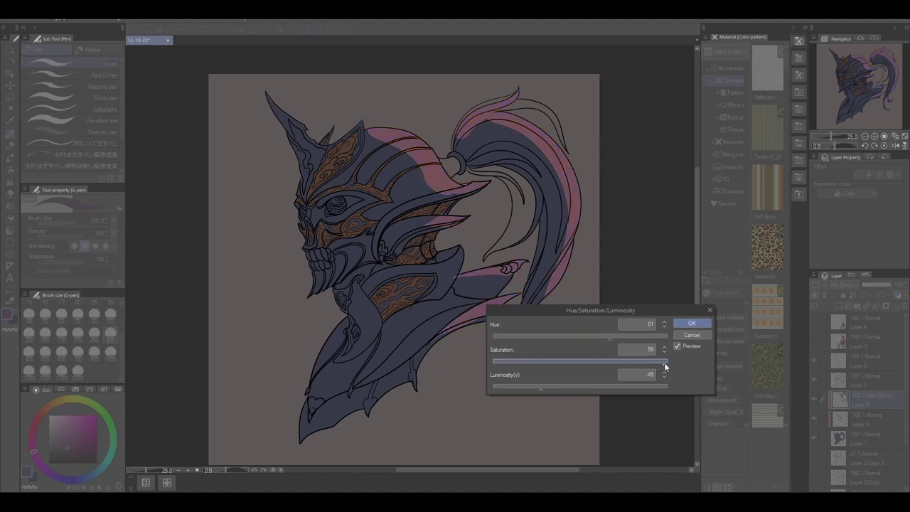
{"action": "left_click_drag", "start_coordinate": [580, 385], "coordinate": [592, 383]}
{"action": "left_click_drag", "start_coordinate": [664, 361], "coordinate": [671, 365]}
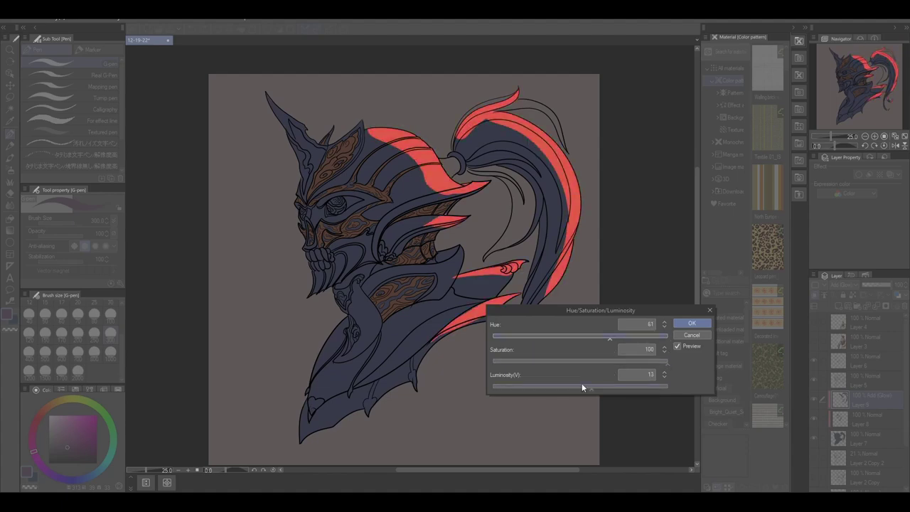
{"action": "mouse_move", "coordinate": [581, 386]}
{"action": "left_mouse_down"}
{"action": "mouse_move", "coordinate": [618, 391]}
{"action": "mouse_move", "coordinate": [601, 387]}
{"action": "left_mouse_up"}
{"action": "key", "text": "Return"}
- Sample the highlights' orange-red as the drawing color and keep Layer 9 in Add (Glow) mode
{"action": "key", "text": "i"}
{"action": "left_click", "coordinate": [838, 284]}
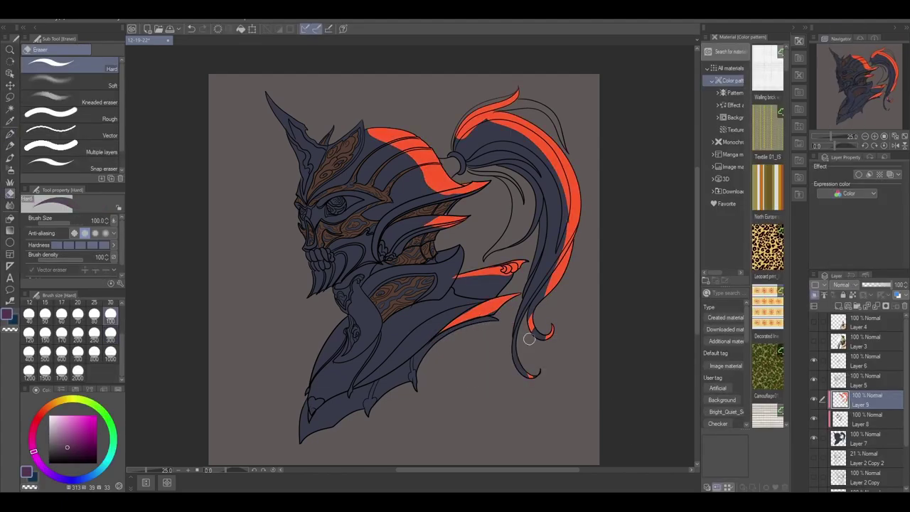
{"action": "left_click", "coordinate": [842, 107]}
{"action": "scroll", "coordinate": [844, 285], "scroll_direction": "down", "scroll_amount": 3}
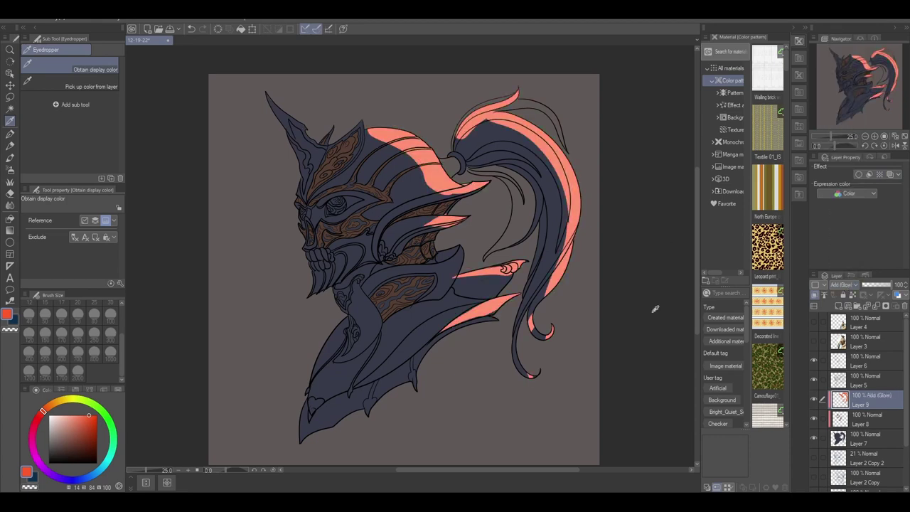
- Trim the highlights on the helmet crown, rear fins, plume and shoulder plates into thin tapered rims with the Hard eraser at size 60
{"action": "key", "text": "e"}
{"action": "key", "text": "bracketleft"}
{"action": "key", "text": "bracketleft"}
{"action": "key", "text": "bracketleft"}
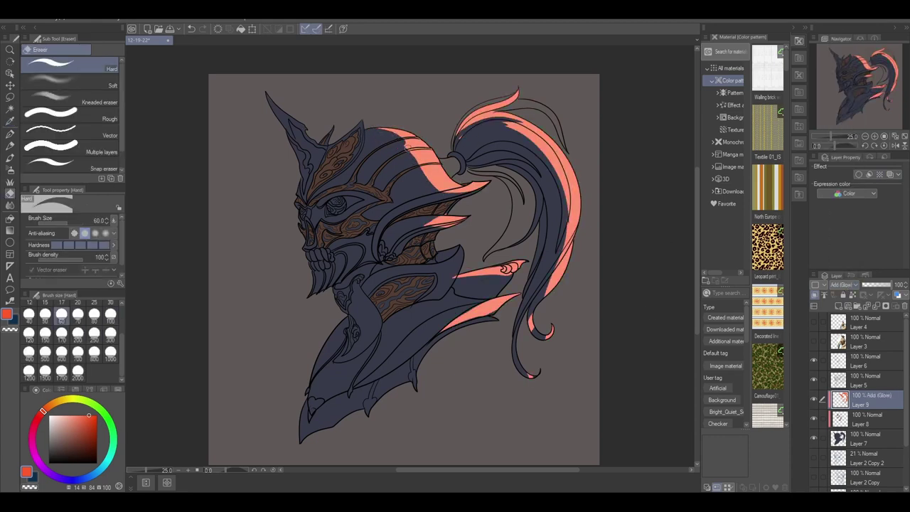
{"action": "left_click_drag", "start_coordinate": [407, 146], "coordinate": [472, 218]}
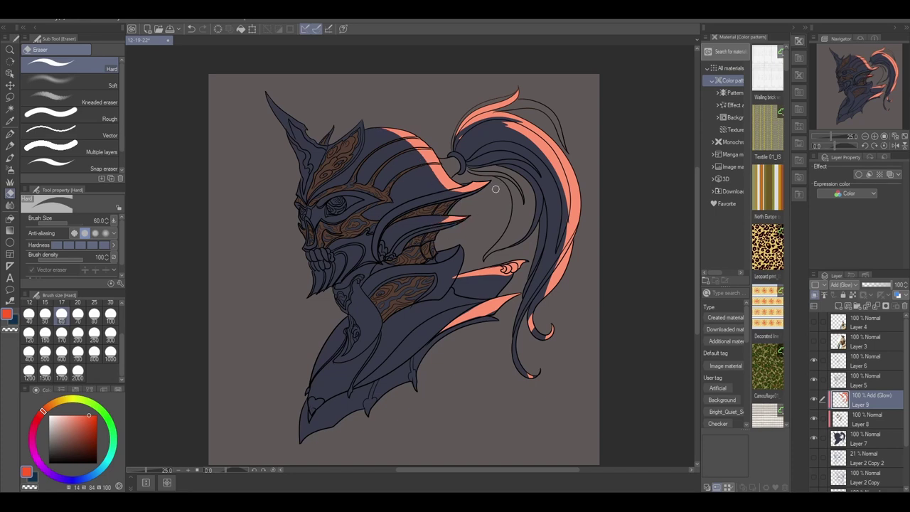
{"action": "mouse_move", "coordinate": [458, 270]}
{"action": "left_mouse_down"}
{"action": "mouse_move", "coordinate": [502, 276]}
{"action": "mouse_move", "coordinate": [458, 273]}
{"action": "left_mouse_up"}
{"action": "left_click_drag", "start_coordinate": [520, 295], "coordinate": [436, 335]}
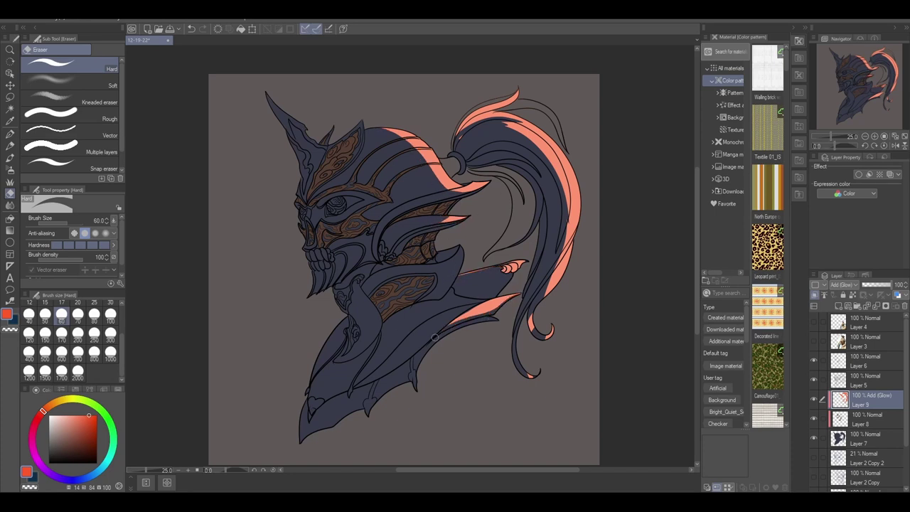
{"action": "left_click_drag", "start_coordinate": [385, 130], "coordinate": [452, 187]}
{"action": "left_click_drag", "start_coordinate": [470, 315], "coordinate": [509, 298]}
- Add a clipped Overlay layer below the highlights and paint orange-red over the face, collar and chest plates with the G-pen at size 80
{"action": "left_click", "coordinate": [838, 305]}
{"action": "left_click", "coordinate": [842, 284]}
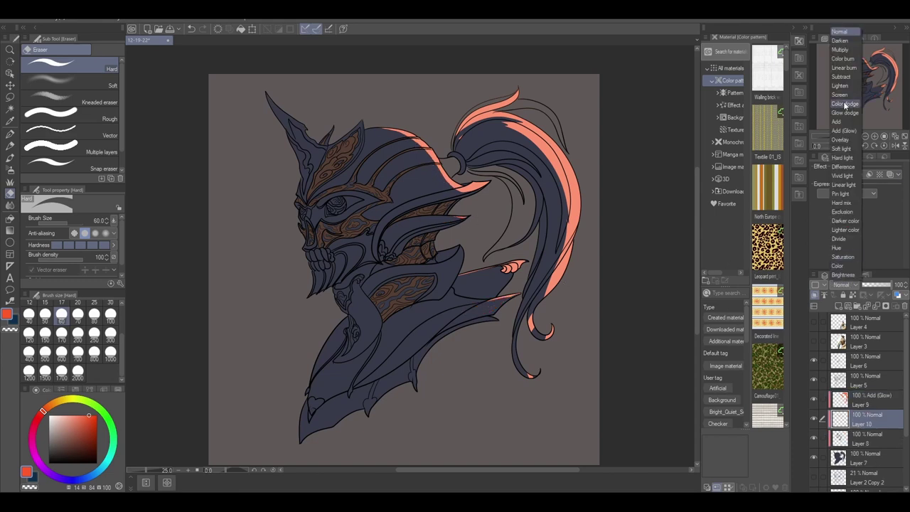
{"action": "left_click", "coordinate": [846, 178]}
{"action": "key", "text": "p"}
{"action": "left_click_drag", "start_coordinate": [334, 203], "coordinate": [355, 199]}
{"action": "left_click", "coordinate": [94, 315]}
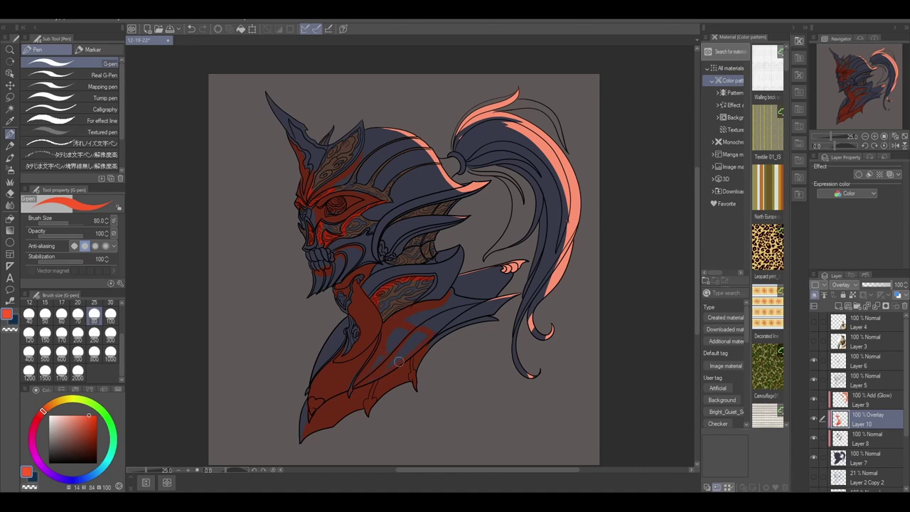
- Shift the Overlay layer's orange-red to a dark muted purple, lowering its saturation and setting luminosity to about -46
{"action": "key", "text": "ctrl+u"}
{"action": "left_click_drag", "start_coordinate": [594, 337], "coordinate": [606, 336]}
{"action": "left_click_drag", "start_coordinate": [569, 361], "coordinate": [527, 361]}
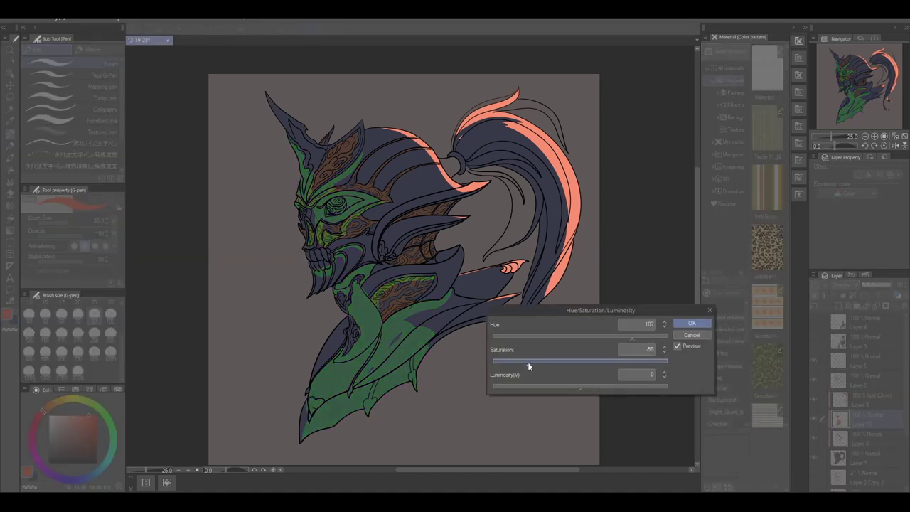
{"action": "left_click_drag", "start_coordinate": [605, 336], "coordinate": [595, 337]}
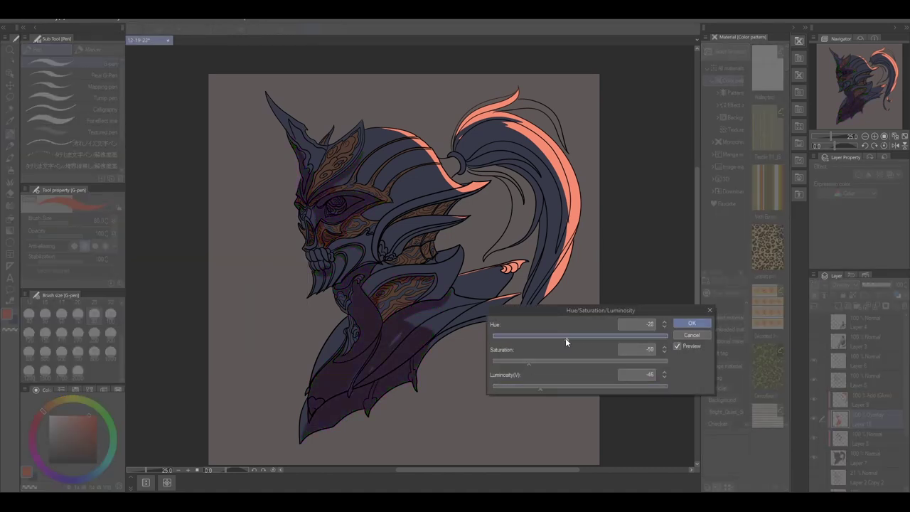
{"action": "key", "text": "Return"}
- Recolor the Layer 9 rim highlights to pale blue with hue 180, saturation about -48 and luminosity about -75
{"action": "key", "text": "alt+e"}
{"action": "key", "text": "ctrl+u"}
{"action": "left_click_drag", "start_coordinate": [643, 336], "coordinate": [537, 364]}
{"action": "left_click_drag", "start_coordinate": [569, 336], "coordinate": [599, 335]}
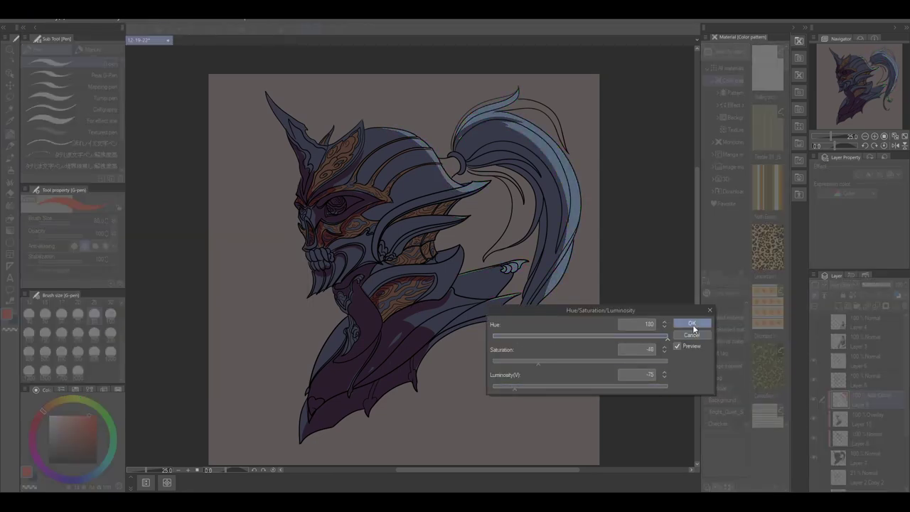
{"action": "left_click", "coordinate": [691, 324]}
- Paint both eyes bright orange-red on new Layer 11 with the Darker pencil, and refine their edges with the eraser and G-pen at size 30
{"action": "key", "text": "p"}
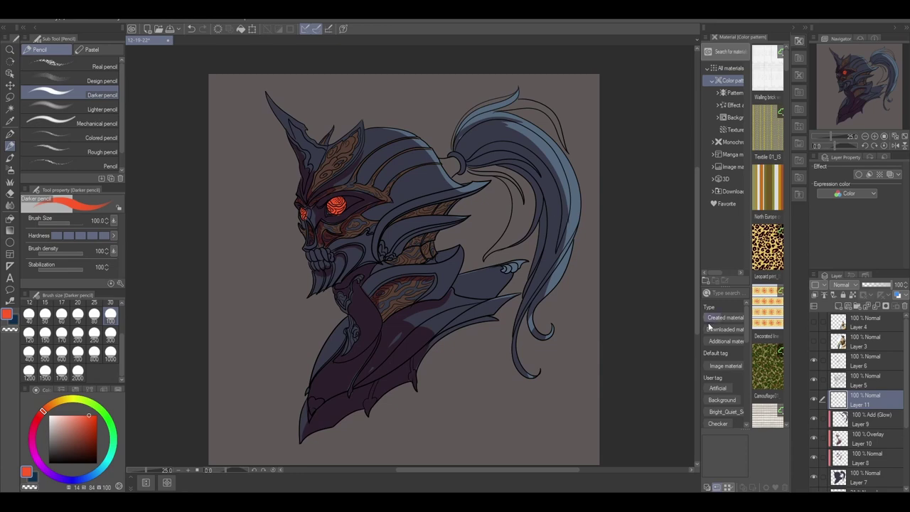
{"action": "key", "text": "ctrl+plus"}
{"action": "key", "text": "e"}
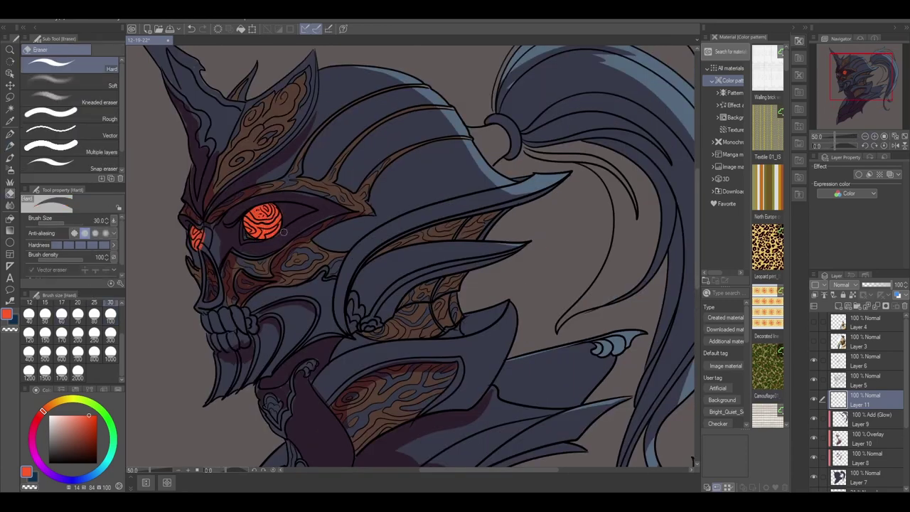
{"action": "key", "text": "p"}
{"action": "key", "text": "p"}
{"action": "key", "text": "p"}
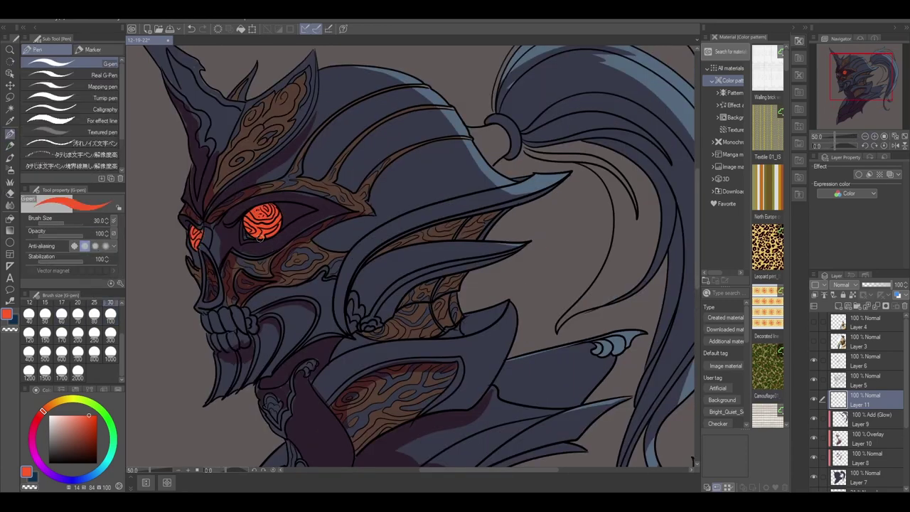
- Try out blending modes for the eyes on Layer 11, keep Normal, and recolor them to pale orange with Hue/Saturation/Luminosity
{"action": "key", "text": "ctrl+minus"}
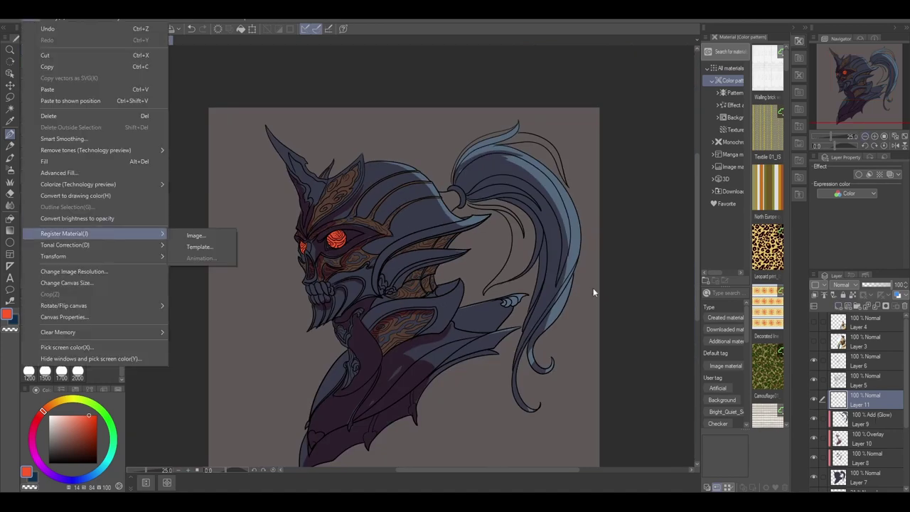
{"action": "scroll", "coordinate": [838, 284], "scroll_direction": "down", "scroll_amount": 2}
{"action": "scroll", "coordinate": [839, 286], "scroll_direction": "up", "scroll_amount": 2}
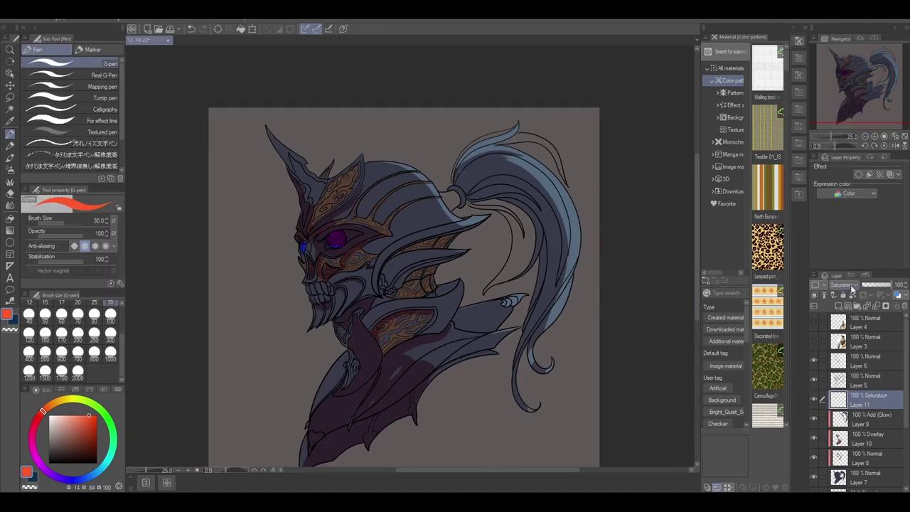
{"action": "key", "text": "ctrl+u"}
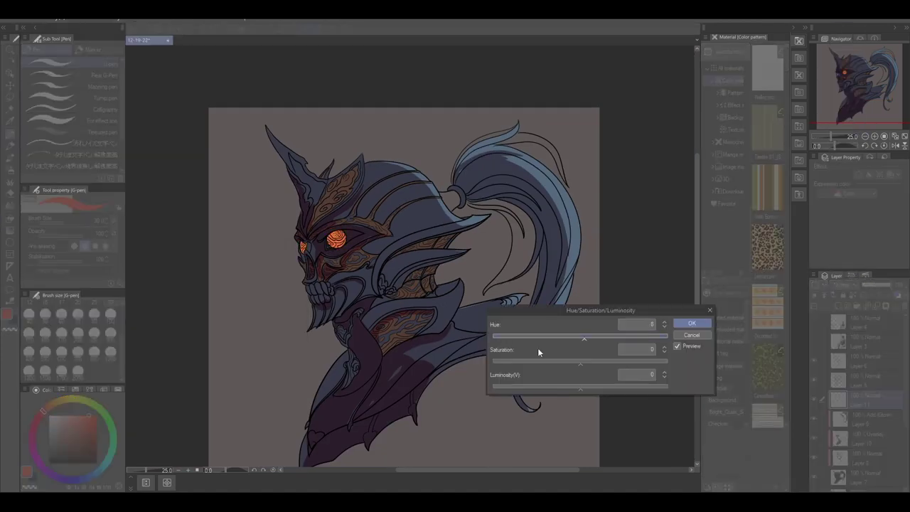
{"action": "left_click_drag", "start_coordinate": [537, 347], "coordinate": [584, 342]}
{"action": "left_click", "coordinate": [690, 323]}
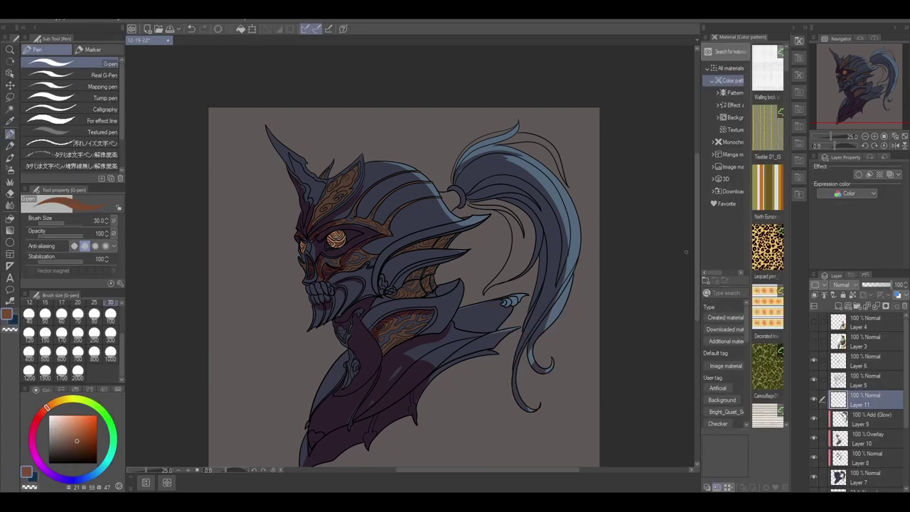
- Add clipped Layer 12 below Layer 10 and paint the teeth and ponytail salmon-orange with the G-pen, using size 300 on the ponytail
{"action": "key", "text": "ctrl+shift+n"}
{"action": "left_click", "coordinate": [73, 427]}
{"action": "left_click_drag", "start_coordinate": [872, 397], "coordinate": [864, 465]}
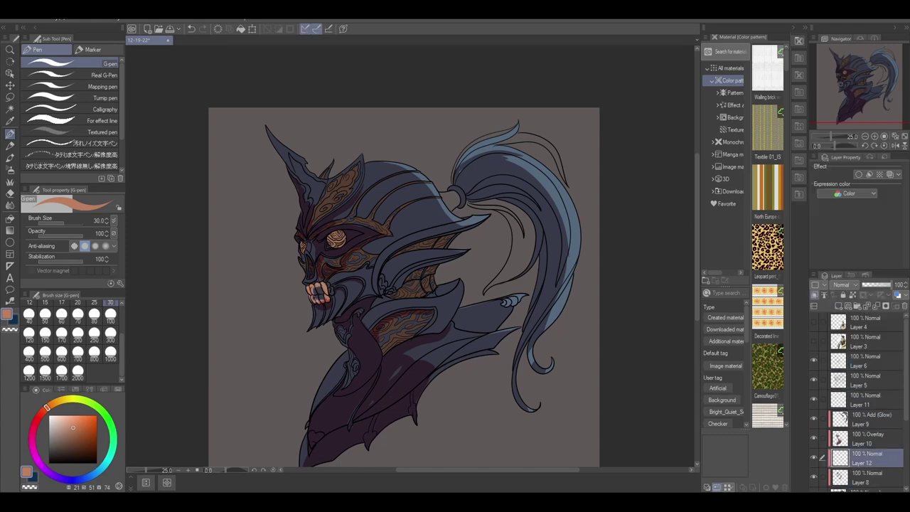
{"action": "left_click", "coordinate": [110, 339]}
{"action": "mouse_move", "coordinate": [469, 178]}
{"action": "left_mouse_down"}
{"action": "mouse_move", "coordinate": [563, 152]}
{"action": "mouse_move", "coordinate": [548, 365]}
{"action": "mouse_move", "coordinate": [519, 284]}
{"action": "mouse_move", "coordinate": [457, 171]}
{"action": "left_mouse_up"}
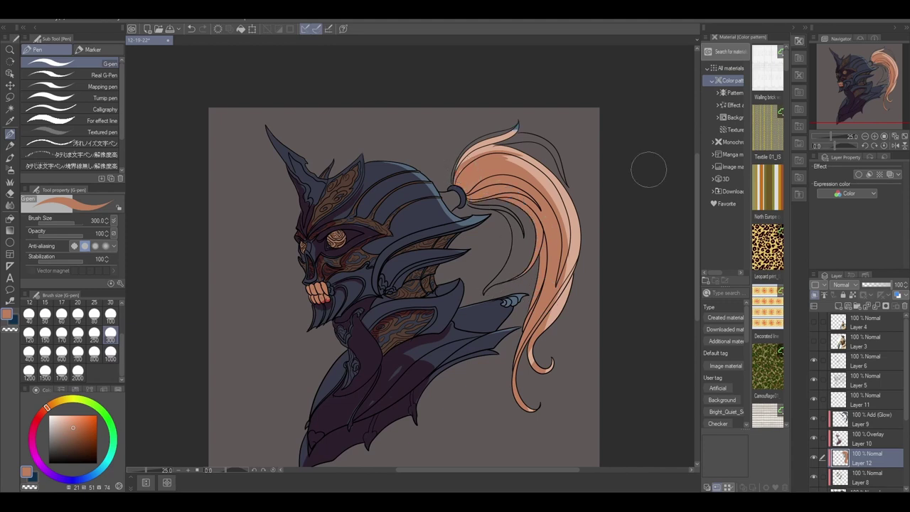
- Select the figure and its loose hair strands on Layer 7 with Auto select and fill in the missing strand areas with the G-pen
{"action": "scroll", "coordinate": [646, 167], "scroll_direction": "down", "scroll_amount": 1}
{"action": "key", "text": "alt+bracketleft"}
{"action": "key", "text": "alt+bracketleft"}
{"action": "key", "text": "bracketleft"}
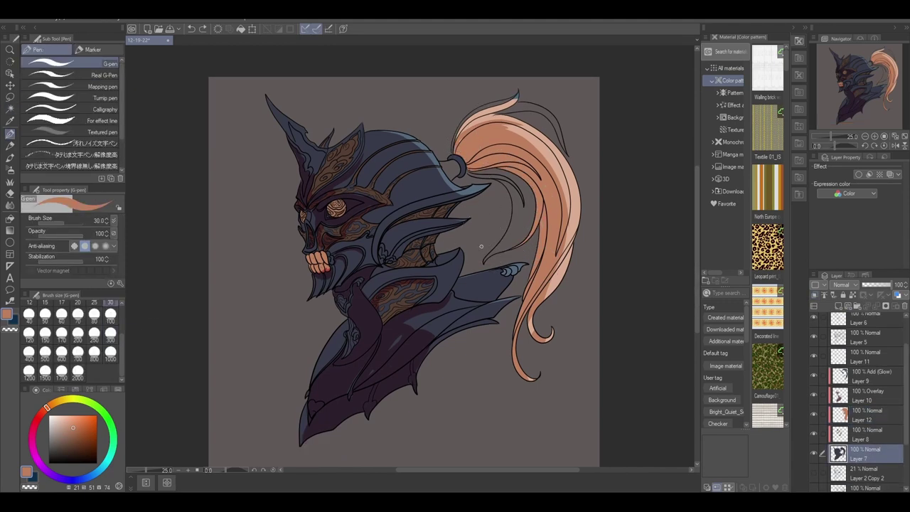
{"action": "key", "text": "w"}
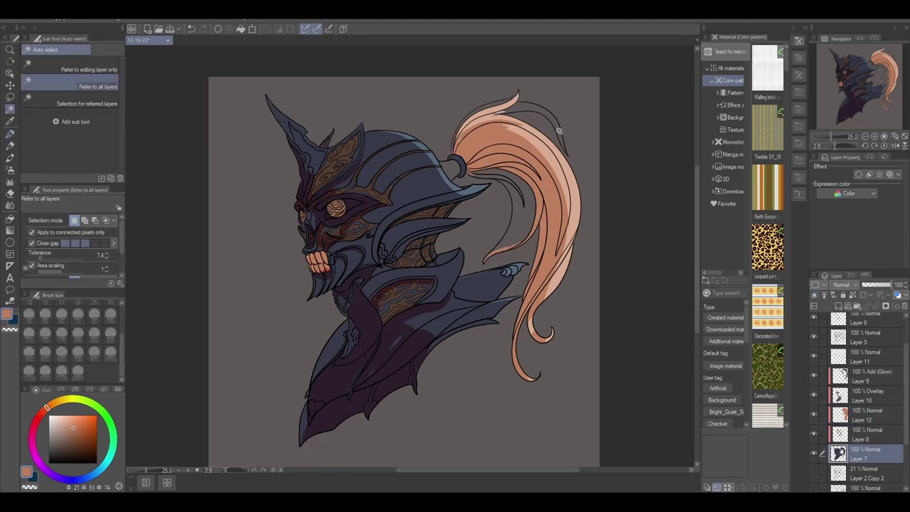
{"action": "left_click", "coordinate": [524, 207]}
{"action": "left_click", "coordinate": [139, 16]}
{"action": "left_click", "coordinate": [203, 76]}
{"action": "key", "text": "Return"}
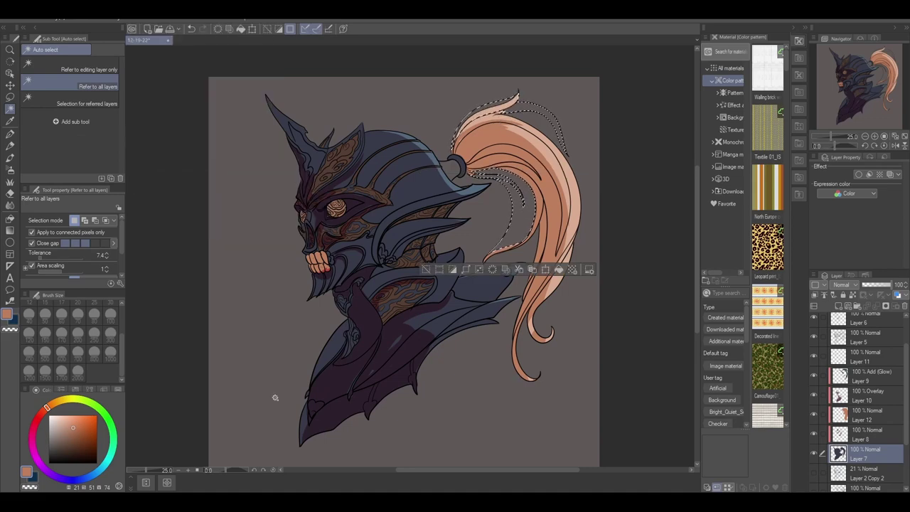
{"action": "key", "text": "p"}
{"action": "left_click", "coordinate": [406, 284]}
- Shift the Layer 7 armor base from navy to a dark greenish grey with Hue/Saturation/Luminosity
{"action": "key", "text": "ctrl+u"}
{"action": "left_click_drag", "start_coordinate": [580, 339], "coordinate": [517, 362]}
{"action": "left_click", "coordinate": [677, 345]}
{"action": "left_click", "coordinate": [691, 323]}
- Recolor the Layer 12 ponytail and teeth to pale blond with hue 11, saturation about -5 and luminosity -12
{"action": "left_click", "coordinate": [864, 416]}
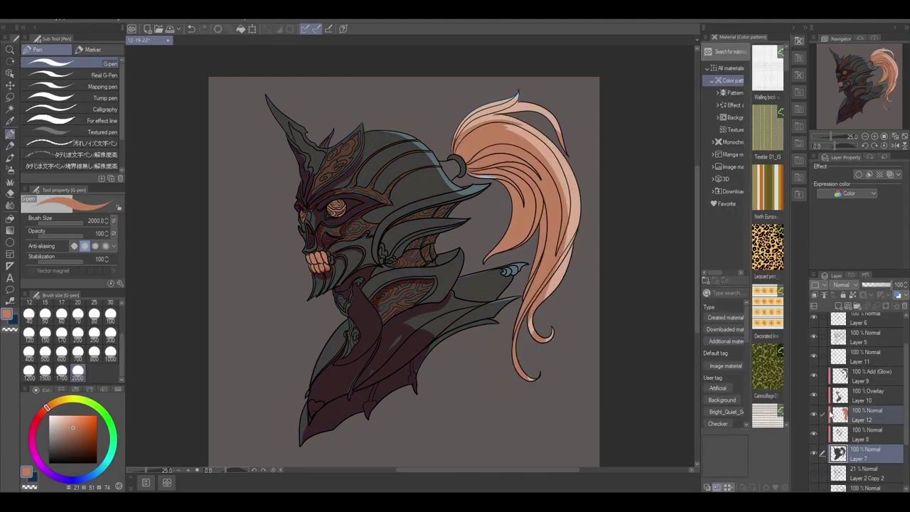
{"action": "key", "text": "ctrl+u"}
{"action": "left_click_drag", "start_coordinate": [561, 337], "coordinate": [575, 365]}
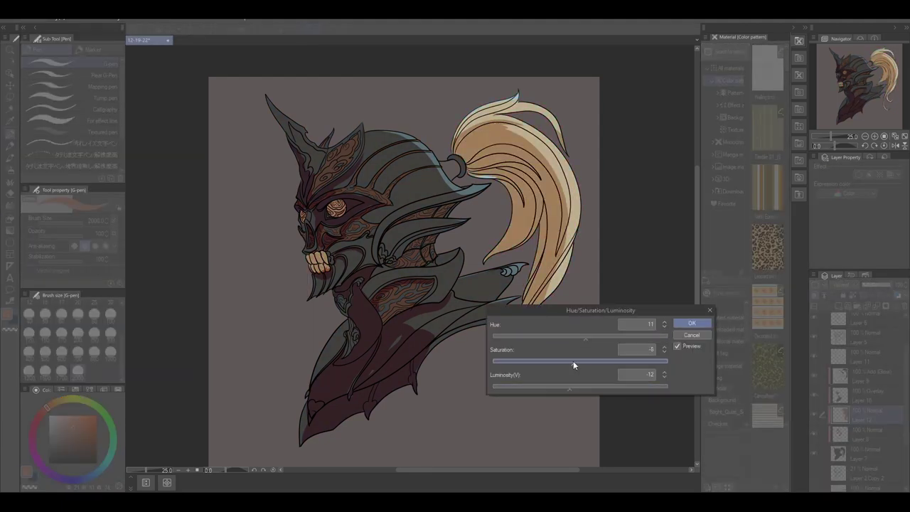
{"action": "key", "text": "Return"}
{"action": "key", "text": "m"}
{"action": "mouse_move", "coordinate": [465, 80]}
{"action": "left_mouse_down"}
{"action": "mouse_move", "coordinate": [489, 349]}
{"action": "mouse_move", "coordinate": [448, 77]}
{"action": "left_mouse_up"}
{"action": "key", "text": "ctrl+u"}
{"action": "left_click_drag", "start_coordinate": [580, 386], "coordinate": [534, 387]}
{"action": "left_click_drag", "start_coordinate": [627, 336], "coordinate": [570, 345]}
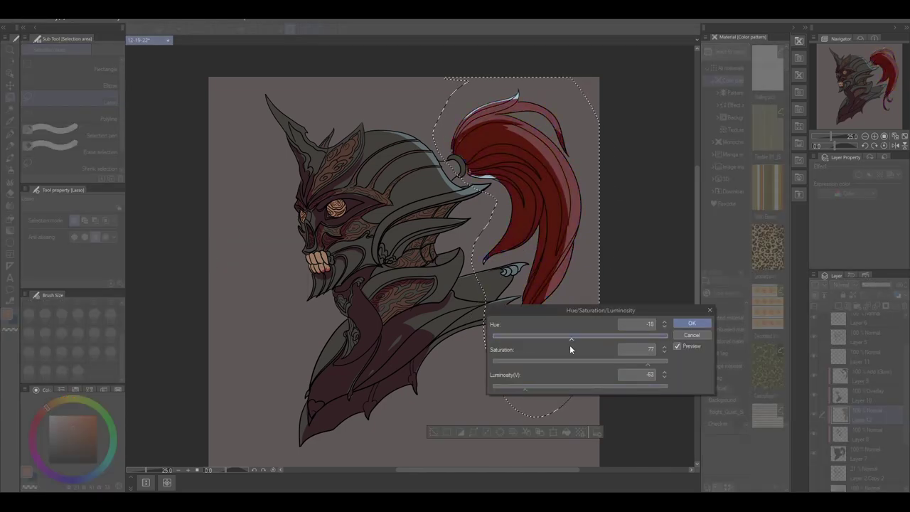
{"action": "left_click_drag", "start_coordinate": [534, 387], "coordinate": [431, 466]}
{"action": "left_click_drag", "start_coordinate": [429, 414], "coordinate": [375, 414]}
{"action": "left_click", "coordinate": [366, 462]}
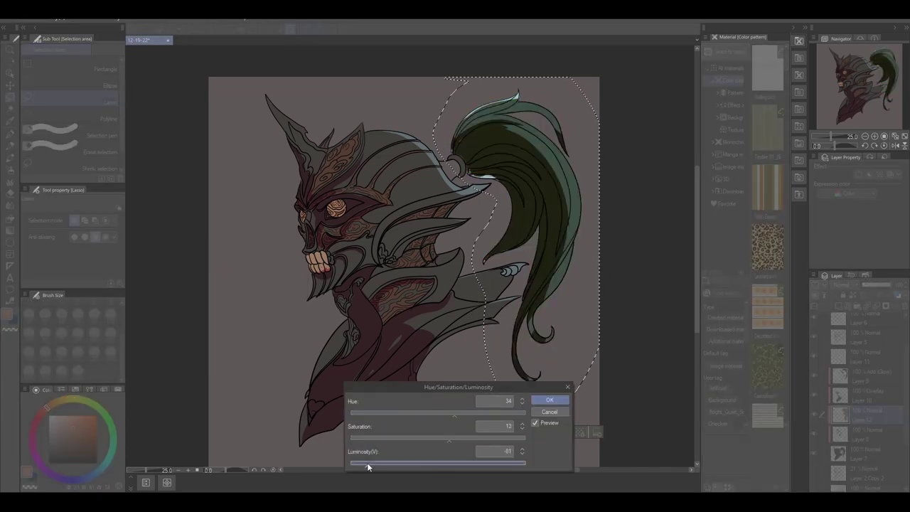
{"action": "left_click", "coordinate": [495, 412]}
{"action": "key", "text": "Escape"}
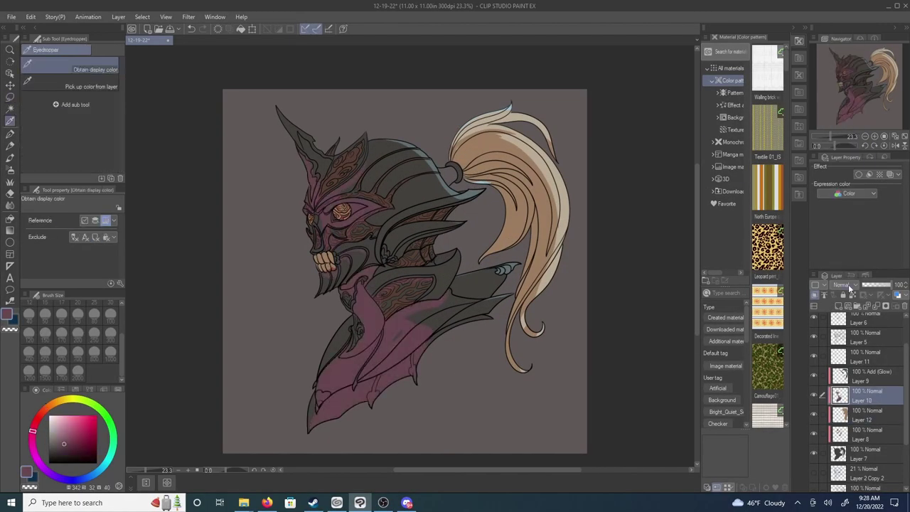
- Set shading Layer 10 to Multiply at 66% opacity and touch up its shadows with the G-pen and hard eraser
{"action": "key", "text": "bracketleft"}
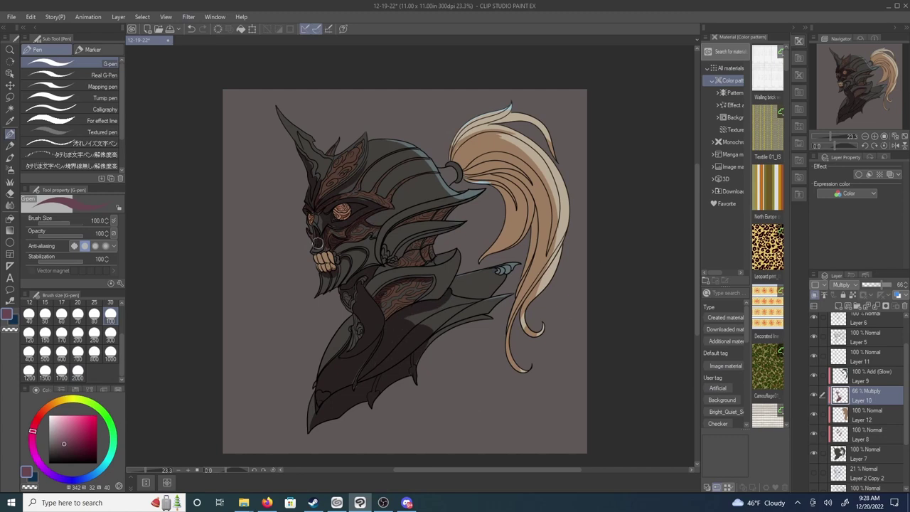
{"action": "key", "text": "e"}
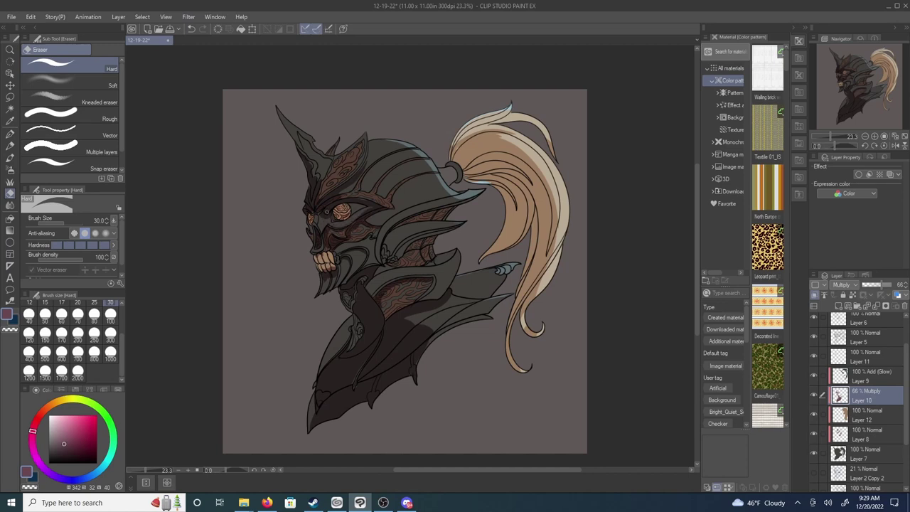
{"action": "key", "text": "p"}
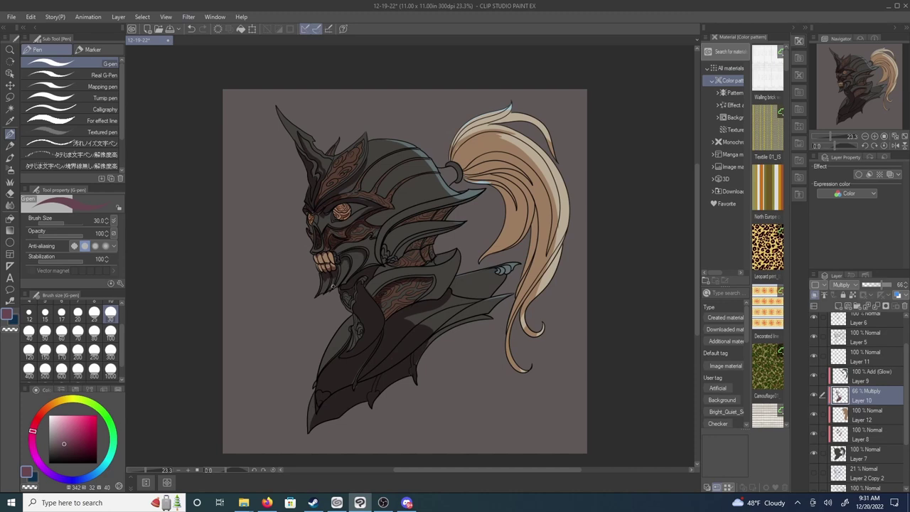
- Add Layer 13 above Layer 11 and paint both eyes bright yellow-green with the Darker pencil at size 100
{"action": "left_click", "coordinate": [73, 401]}
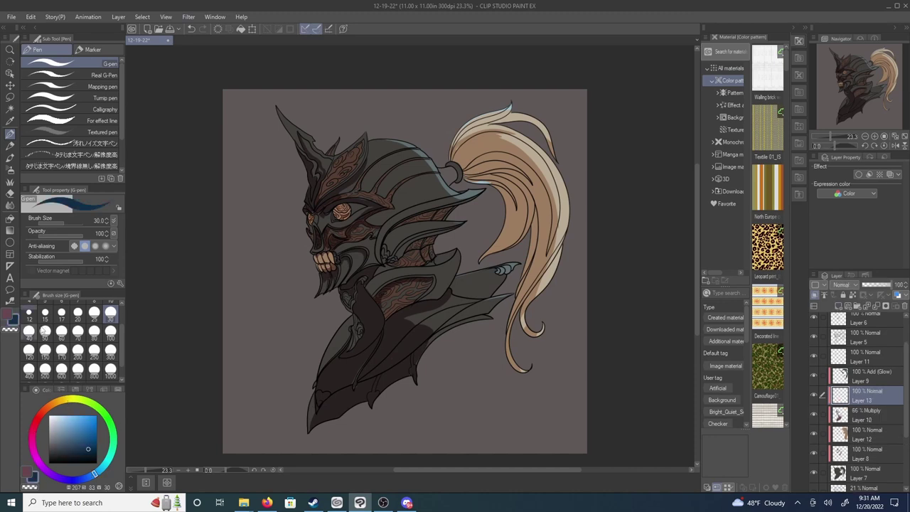
{"action": "left_click", "coordinate": [72, 420]}
{"action": "left_click", "coordinate": [10, 145]}
{"action": "left_click", "coordinate": [71, 95]}
{"action": "key", "text": "ctrl+shift+n"}
{"action": "left_click_drag", "start_coordinate": [333, 207], "coordinate": [346, 217]}
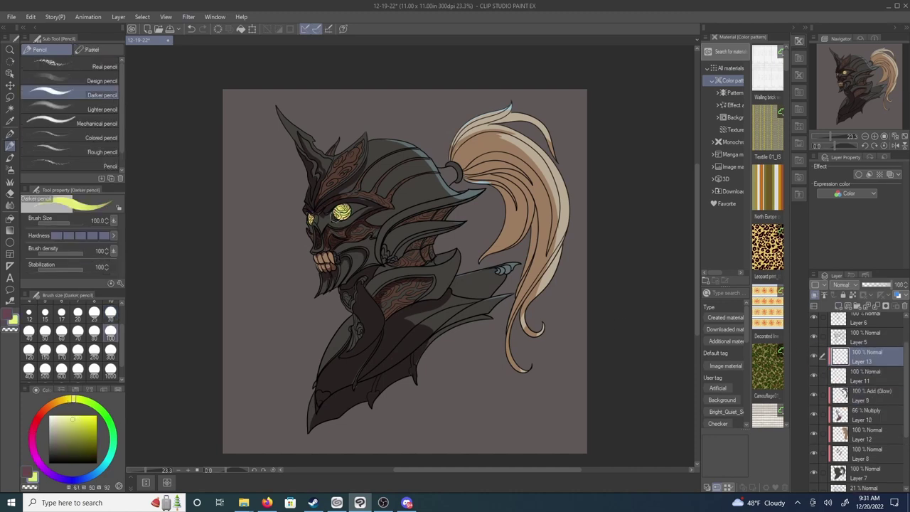
- Extend the yellow-green into the outer corner of the large eye with the Darker pencil at size 30 and switch to the hard eraser
{"action": "key", "text": "bracketleft"}
{"action": "key", "text": "bracketleft"}
{"action": "key", "text": "bracketleft"}
{"action": "key", "text": "bracketleft"}
{"action": "key", "text": "bracketleft"}
{"action": "key", "text": "bracketleft"}
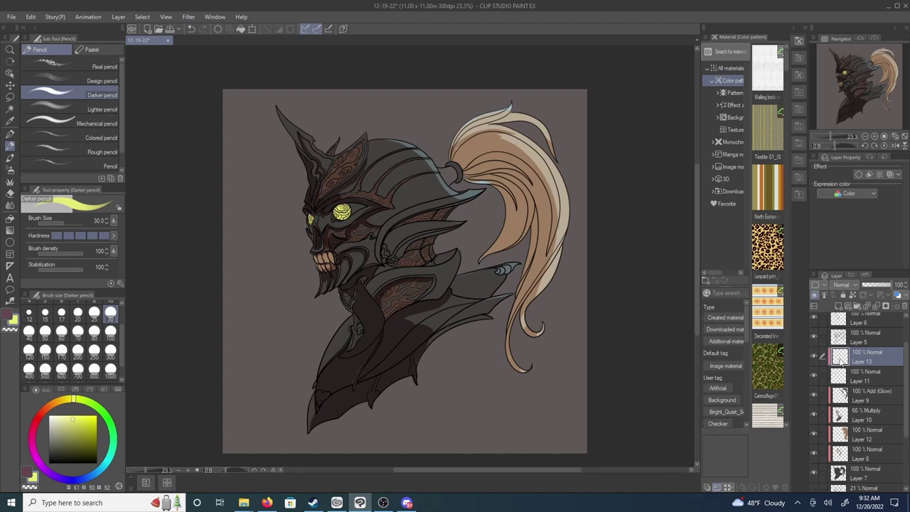
{"action": "left_click_drag", "start_coordinate": [350, 213], "coordinate": [364, 207]}
{"action": "key", "text": "e"}
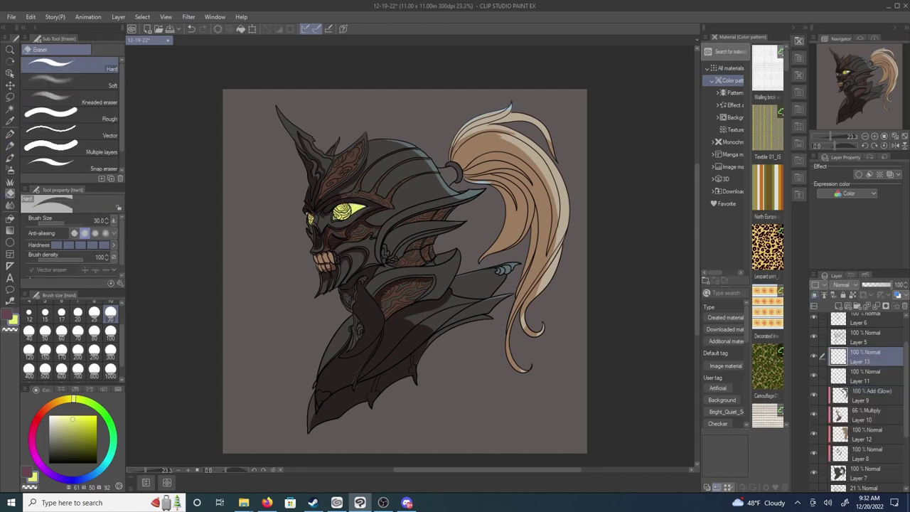
- Set Layer 13 to Add (Glow) at 44% opacity and shift its eye color to green with Hue/Saturation/Luminosity
{"action": "left_click", "coordinate": [847, 284]}
{"action": "scroll", "coordinate": [847, 284], "scroll_direction": "down", "scroll_amount": 3}
{"action": "left_click", "coordinate": [847, 284]}
{"action": "left_click", "coordinate": [30, 16]}
{"action": "mouse_move", "coordinate": [133, 246]}
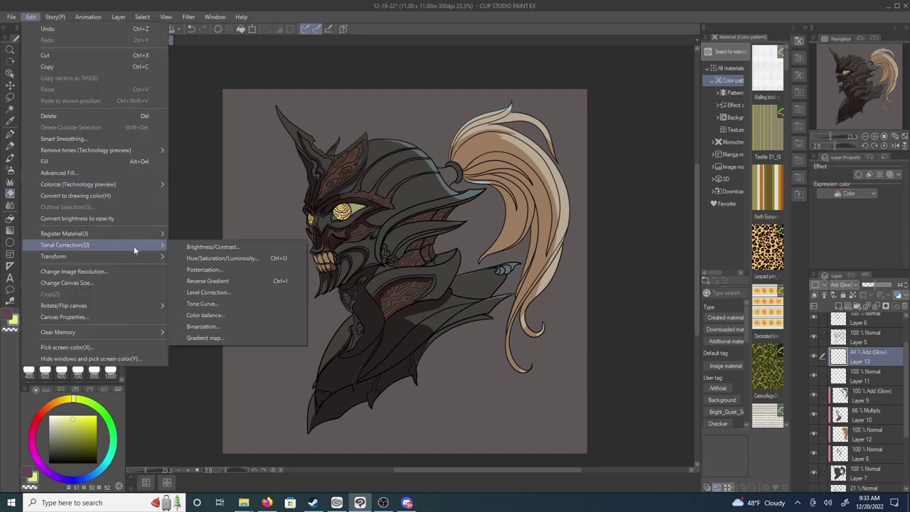
{"action": "left_click", "coordinate": [191, 226]}
{"action": "left_click_drag", "start_coordinate": [438, 414], "coordinate": [487, 416]}
{"action": "left_click", "coordinate": [549, 400]}
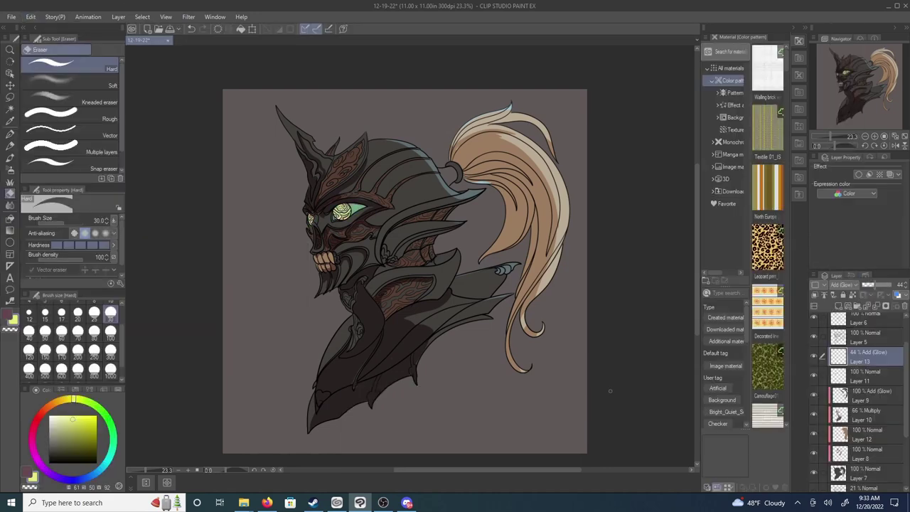
- Add Layer 14 above Layer 9 and select the trim on the jaw, cheek guards, brow crest, collar, cape and shoulder spike with Auto select
{"action": "left_click", "coordinate": [868, 398]}
{"action": "key", "text": "ctrl+shift+n"}
{"action": "key", "text": "o"}
{"action": "left_click", "coordinate": [345, 263], "text": "shift"}
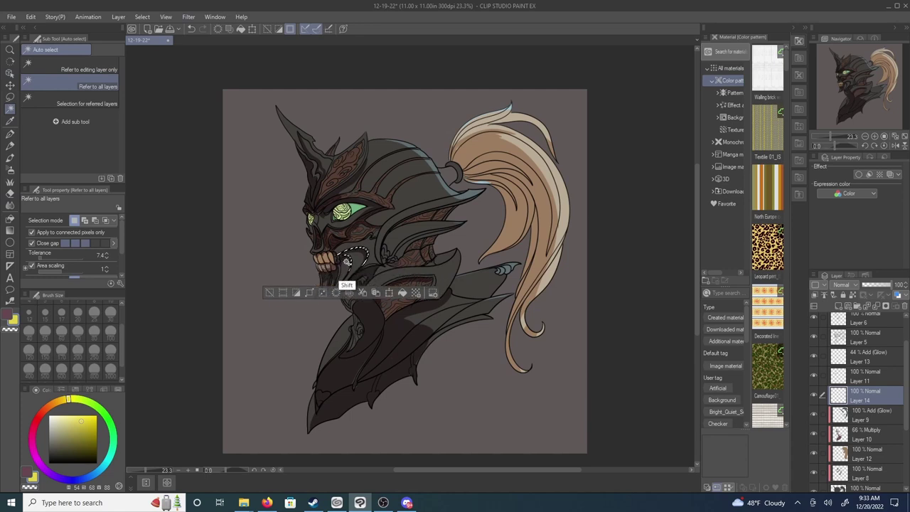
{"action": "left_click", "coordinate": [319, 283], "text": "shift"}
{"action": "left_click", "coordinate": [390, 263], "text": "shift"}
{"action": "left_click", "coordinate": [352, 170], "text": "shift"}
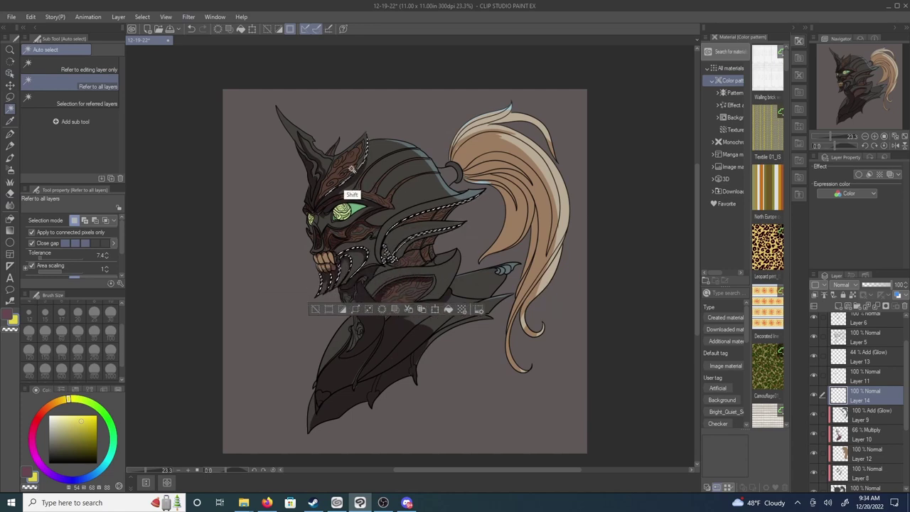
{"action": "left_click", "coordinate": [374, 385], "text": "shift"}
{"action": "left_click", "coordinate": [345, 339], "text": "shift"}
{"action": "left_click", "coordinate": [506, 268], "text": "shift"}
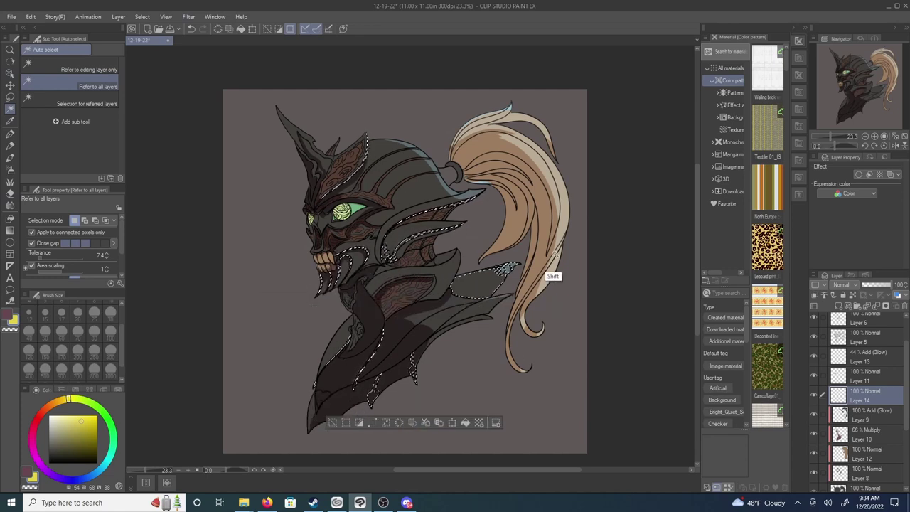
{"action": "left_click", "coordinate": [351, 298], "text": "shift"}
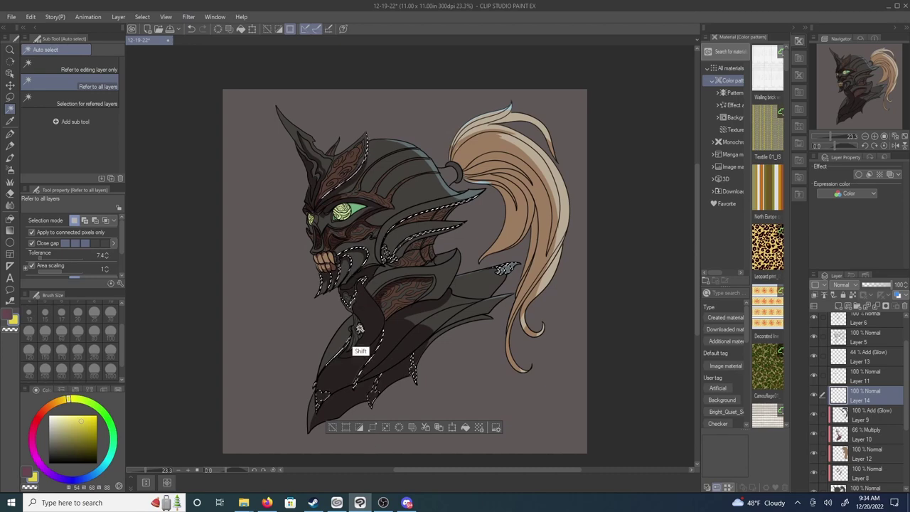
- Fill the selected trim areas with yellow on Layer 14 using the G-pen at size 1000, and clear the selection
{"action": "left_click", "coordinate": [143, 17]}
{"action": "key", "text": "Escape"}
{"action": "key", "text": "p"}
{"action": "left_click_drag", "start_coordinate": [370, 277], "coordinate": [408, 241]}
{"action": "key", "text": "ctrl+d"}
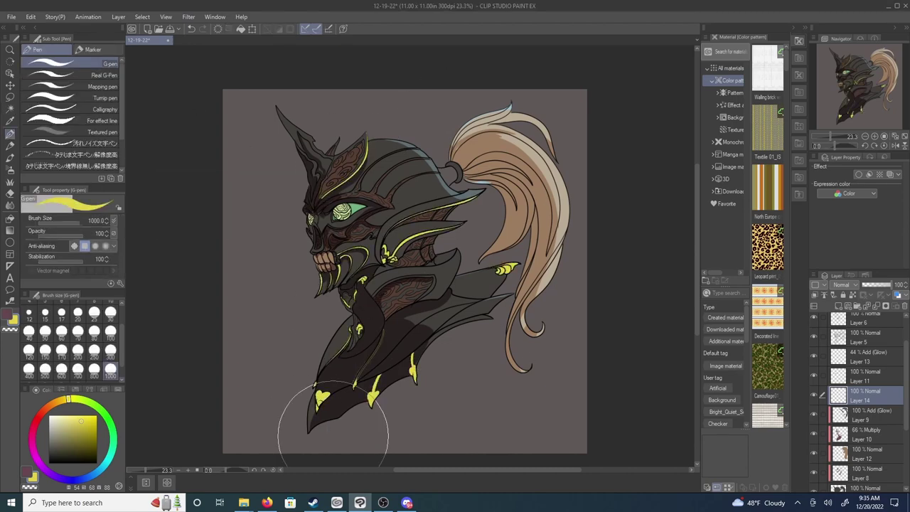
- Mute the Layer 14 trim to gold with hue -12, saturation -38 and lower luminosity, and clip the layer at 58% opacity
{"action": "left_click", "coordinate": [31, 17]}
{"action": "mouse_move", "coordinate": [61, 243]}
{"action": "left_click", "coordinate": [234, 258]}
{"action": "left_click_drag", "start_coordinate": [437, 415], "coordinate": [404, 438]}
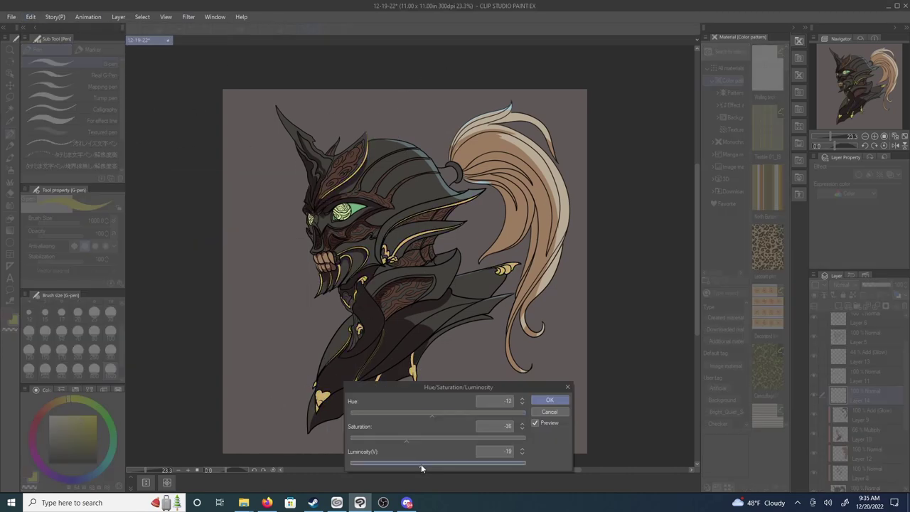
{"action": "left_click", "coordinate": [550, 400]}
{"action": "mouse_move", "coordinate": [860, 395]}
{"action": "left_mouse_down"}
{"action": "mouse_move", "coordinate": [877, 448]}
{"action": "mouse_move", "coordinate": [865, 395]}
{"action": "left_mouse_up"}
{"action": "left_click_drag", "start_coordinate": [877, 287], "coordinate": [881, 287]}
- Paint the front of the horn muted gold on new Layer 15 with the Darker pencil at size 30, and clean its edges with the eraser
{"action": "key", "text": "p"}
{"action": "left_click_drag", "start_coordinate": [294, 130], "coordinate": [302, 148]}
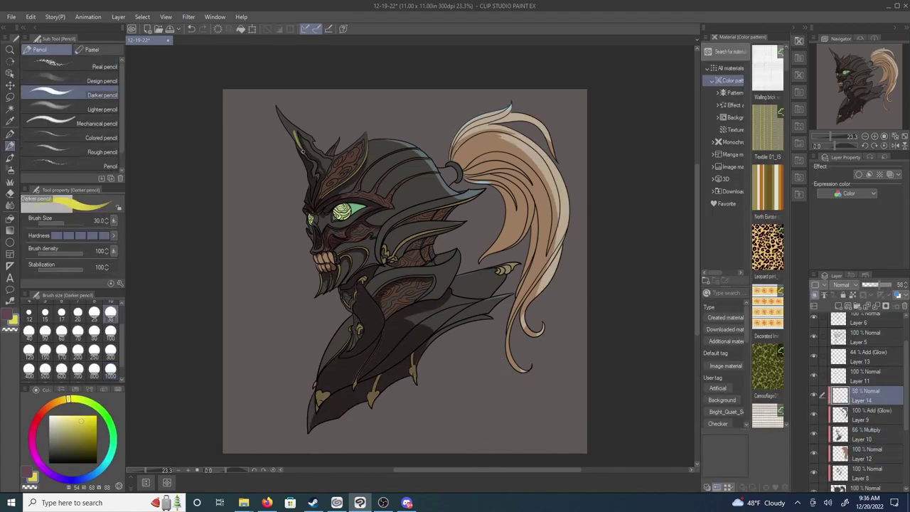
{"action": "key", "text": "ctrl+shift+n"}
{"action": "left_click", "coordinate": [296, 139], "text": "alt"}
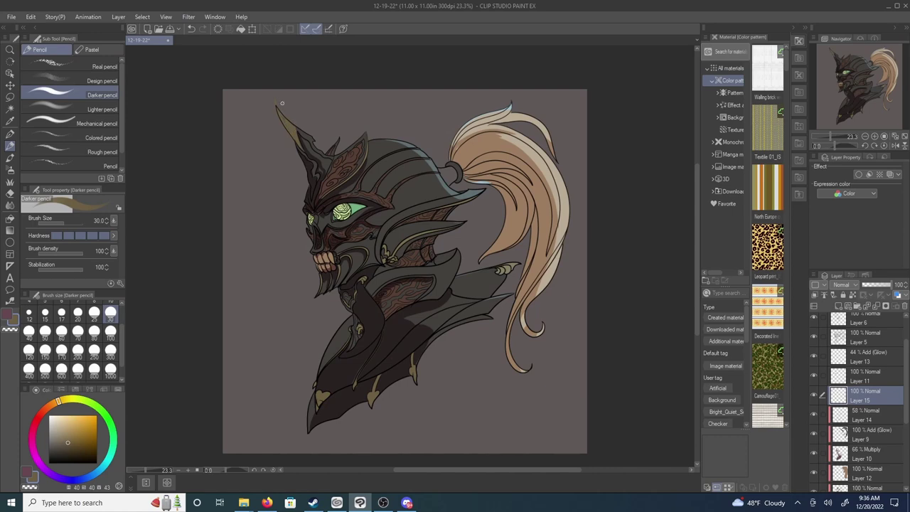
{"action": "key", "text": "e"}
{"action": "key", "text": "super"}
{"action": "key", "text": "Escape"}
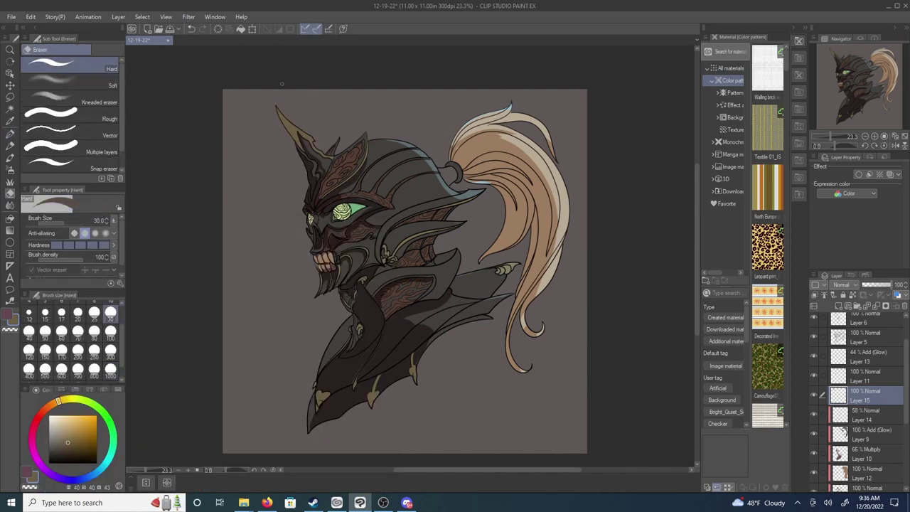
- Add clipped Add (Glow) Layer 16 above Layer 15 and paint gold highlights on the helmet, horn, spikes and shoulder with the G-pen at size 100
{"action": "key", "text": "ctrl+shift+n"}
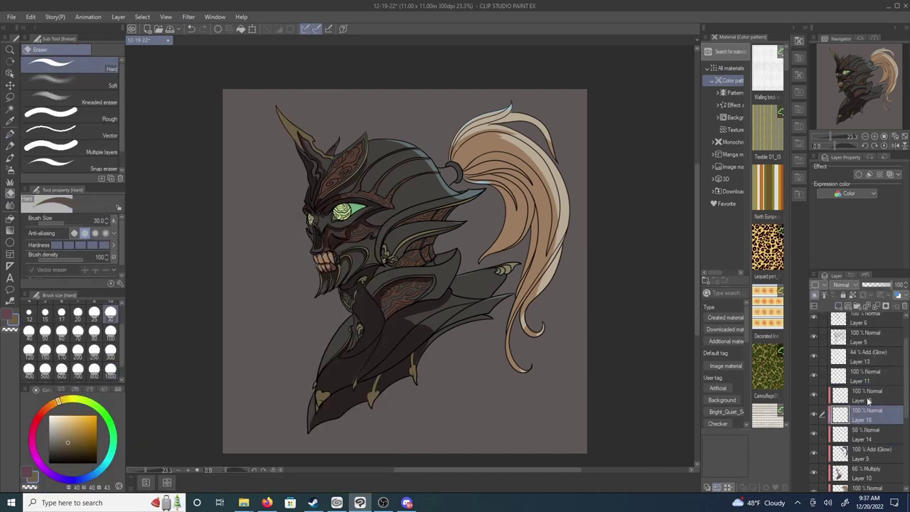
{"action": "key", "text": "p"}
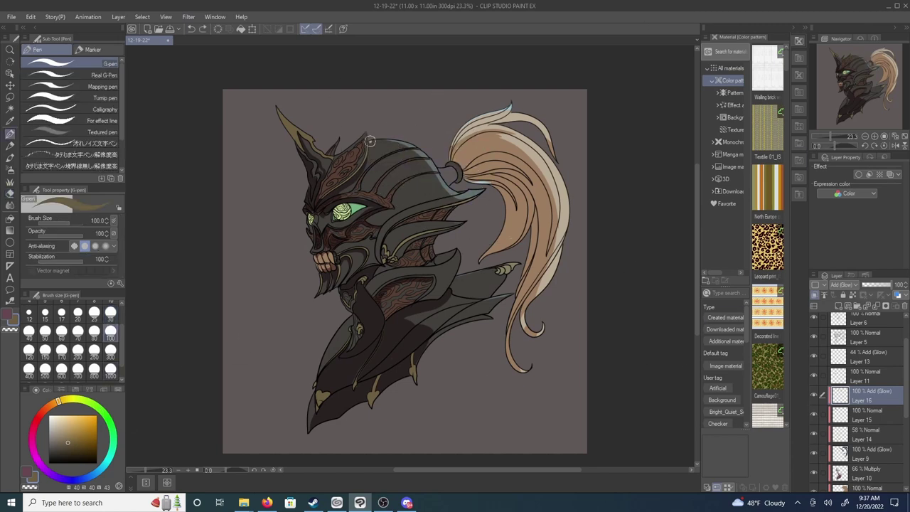
{"action": "left_click_drag", "start_coordinate": [369, 142], "coordinate": [461, 167]}
{"action": "left_click_drag", "start_coordinate": [312, 142], "coordinate": [279, 108]}
{"action": "left_click_drag", "start_coordinate": [465, 221], "coordinate": [416, 226]}
{"action": "mouse_move", "coordinate": [455, 281]}
{"action": "left_mouse_down"}
{"action": "mouse_move", "coordinate": [498, 272]}
{"action": "mouse_move", "coordinate": [507, 294]}
{"action": "mouse_move", "coordinate": [431, 335]}
{"action": "mouse_move", "coordinate": [493, 307]}
{"action": "left_mouse_up"}
{"action": "left_click_drag", "start_coordinate": [409, 151], "coordinate": [450, 192]}
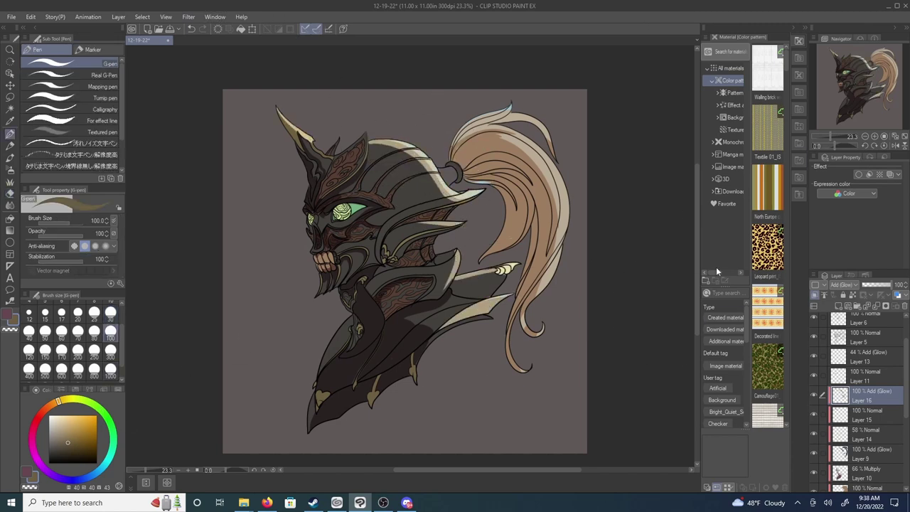
- Refine the gold highlights on Layer 16 with the G-pen and eraser at size 30, and lower its opacity to 69%
{"action": "left_click", "coordinate": [111, 311]}
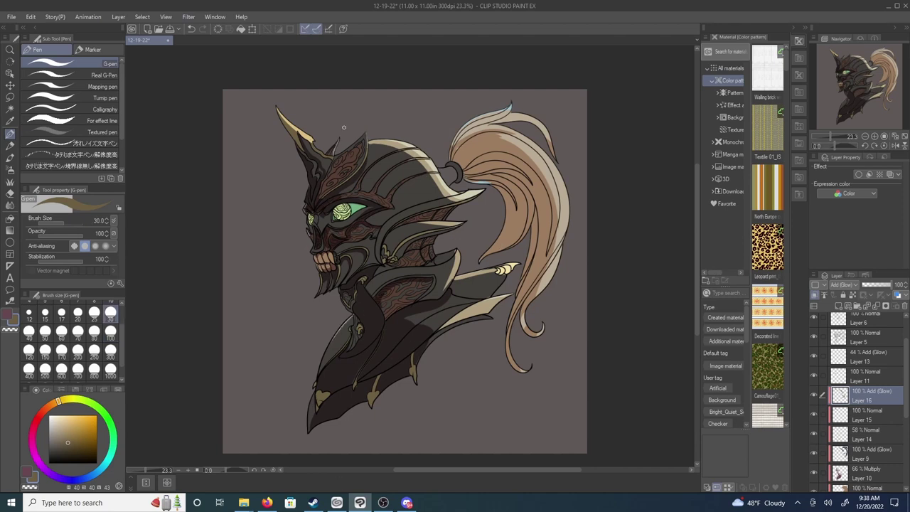
{"action": "key", "text": "e"}
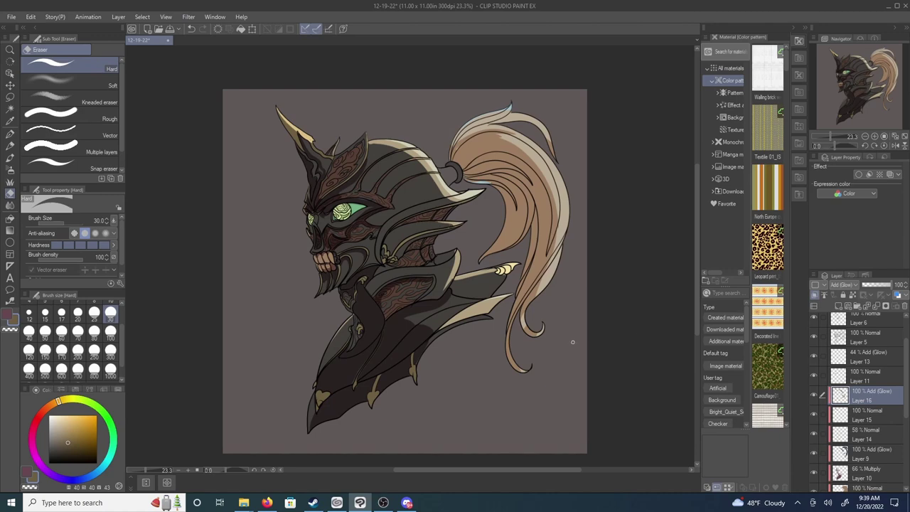
{"action": "left_click", "coordinate": [883, 285]}
- Add Layer 17 and color the neck ornament reddish brown and its gem green with the G-pen at size 30
{"action": "key", "text": "ctrl+shift+n"}
{"action": "left_click", "coordinate": [399, 299], "text": "alt"}
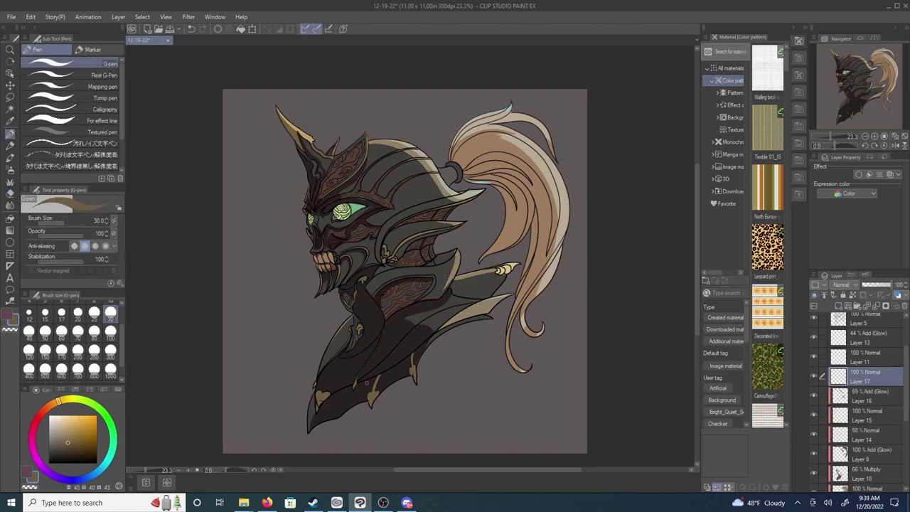
{"action": "left_click", "coordinate": [399, 298], "text": "alt"}
{"action": "key", "text": "p"}
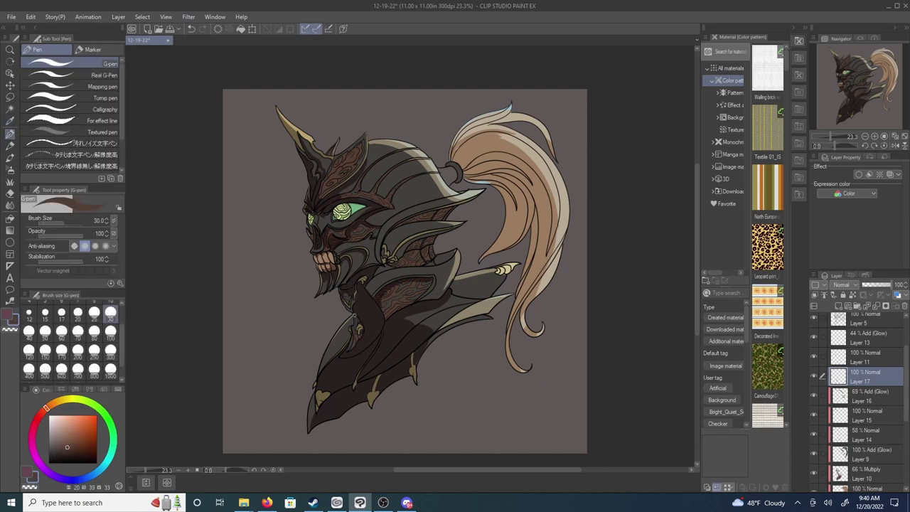
{"action": "key", "text": "x"}
{"action": "left_click", "coordinate": [347, 298], "text": "alt"}
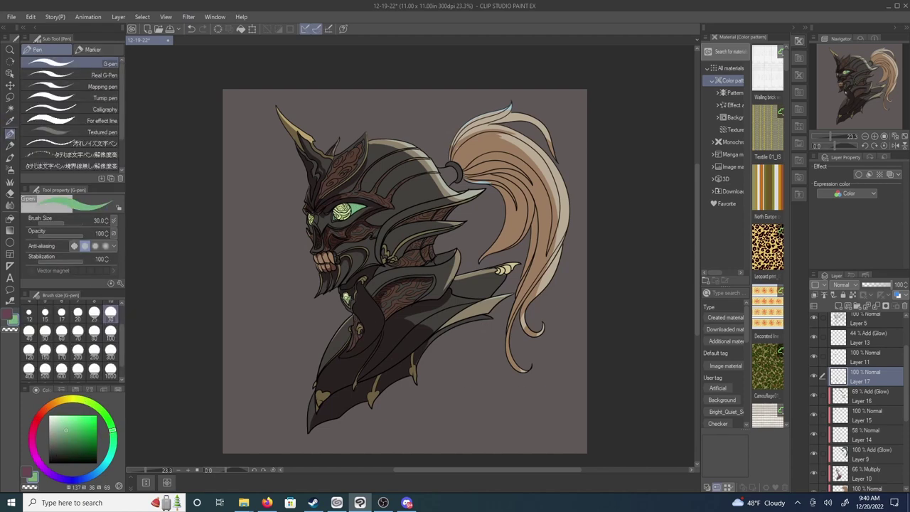
- Touch up the teeth and small armor details on Layer 17 with colors sampled from the artwork
{"action": "left_click", "coordinate": [526, 206], "text": "alt"}
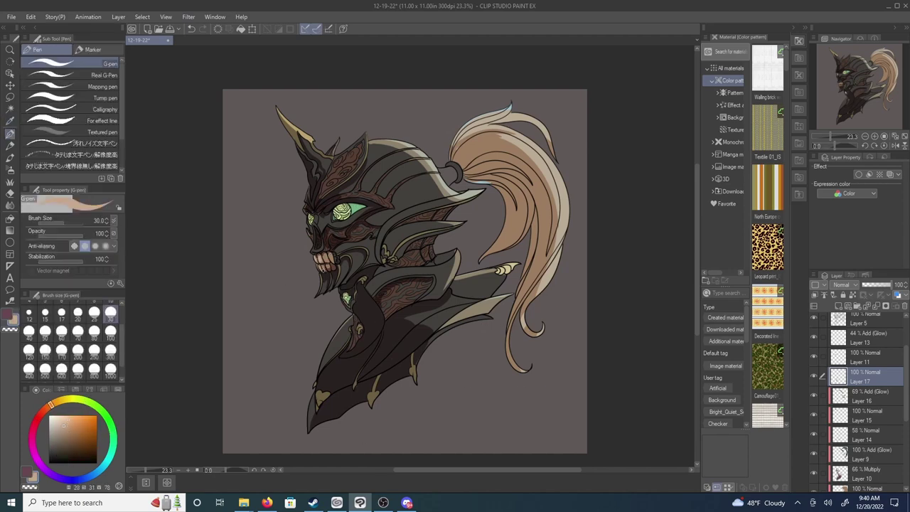
{"action": "left_click", "coordinate": [445, 444], "text": "alt"}
{"action": "left_click", "coordinate": [326, 255], "text": "alt"}
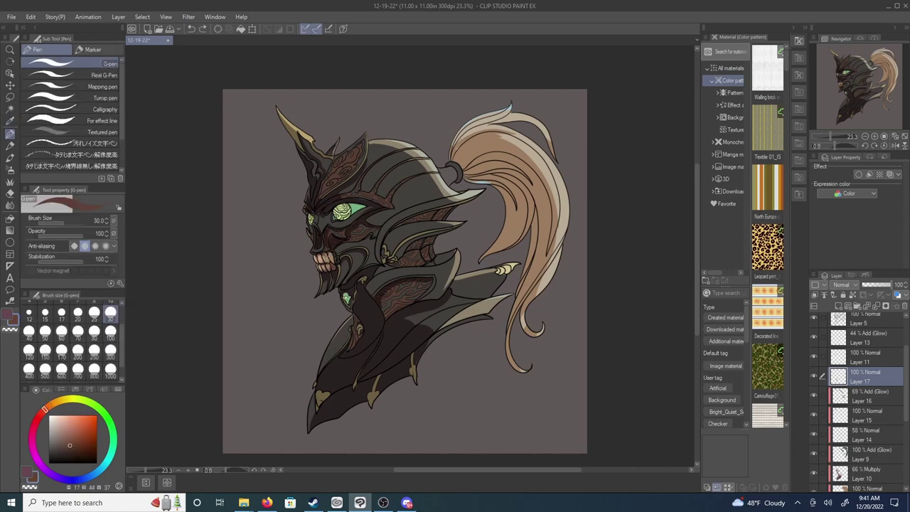
{"action": "left_click", "coordinate": [425, 343], "text": "alt"}
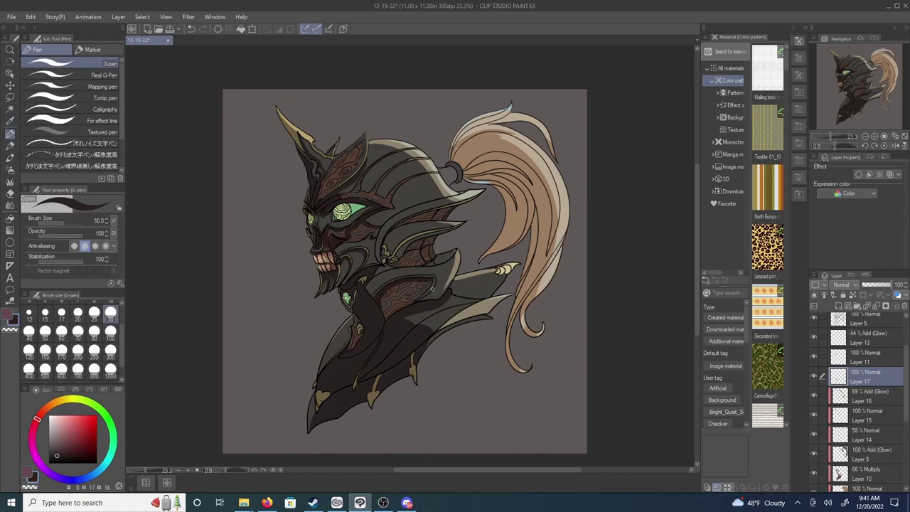
- Retouch the lower neck armor on Layer 17 within a selection using sampled dark tones, and clear the selection
{"action": "key", "text": "w"}
{"action": "key", "text": "p"}
{"action": "key", "text": "w"}
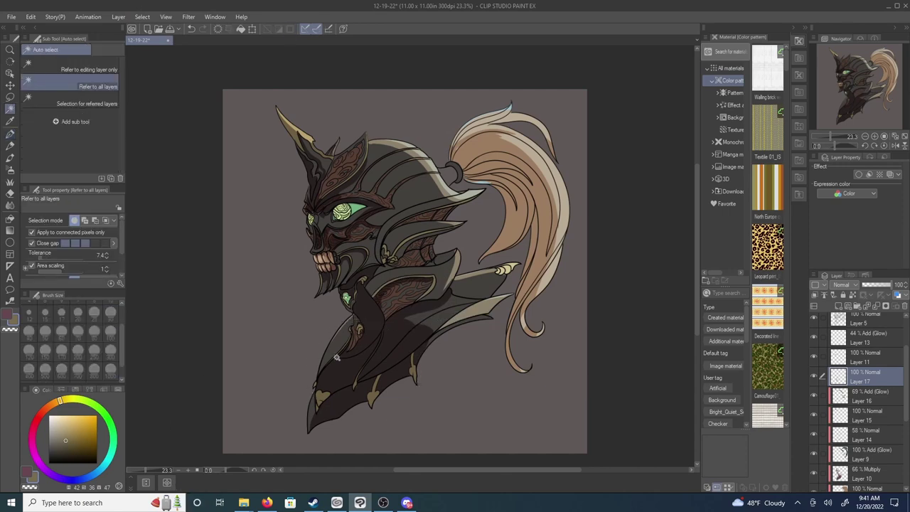
{"action": "left_click", "coordinate": [336, 358]}
{"action": "key", "text": "p"}
{"action": "key", "text": "ctrl+d"}
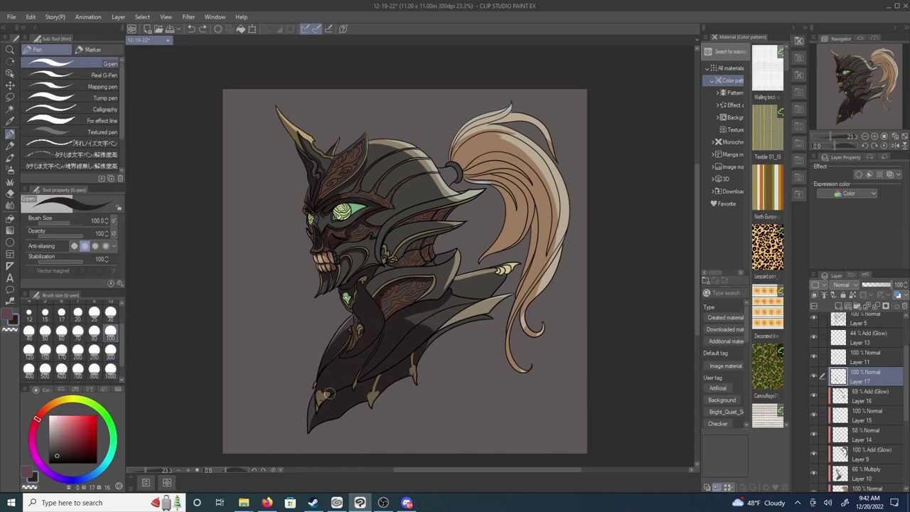
{"action": "left_click", "coordinate": [469, 313], "text": "alt"}
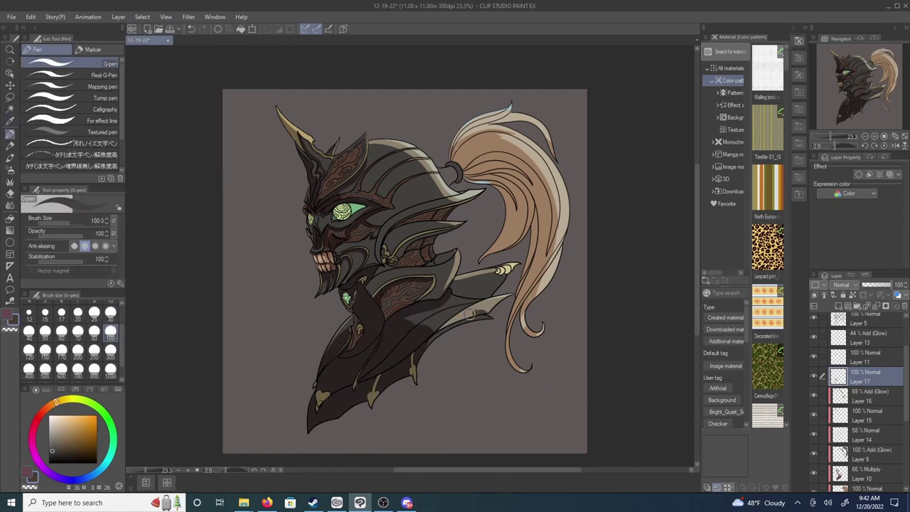
- Add Layer 18 as a Multiply layer at 40% opacity and paint dark shadows along the ponytail strands with the G-pen at size 100
{"action": "left_click", "coordinate": [491, 179], "text": "alt"}
{"action": "key", "text": "ctrl+shift+n"}
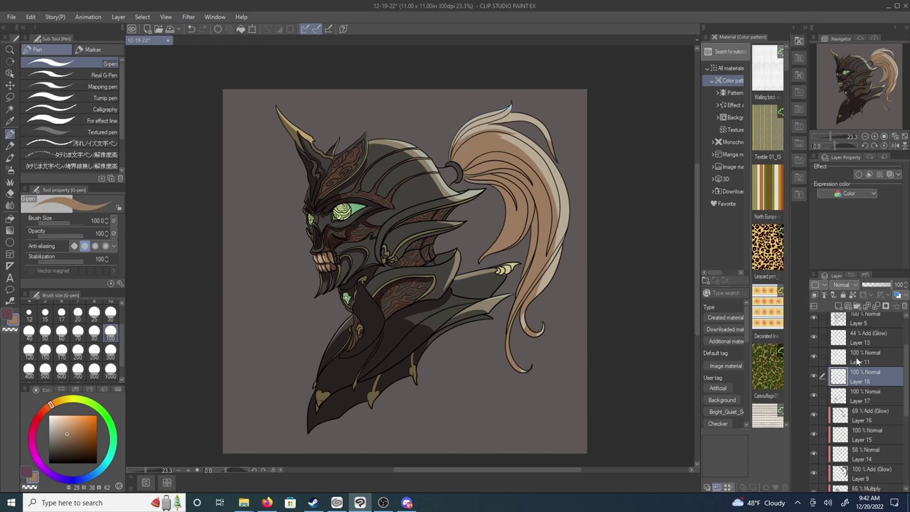
{"action": "key", "text": "x"}
{"action": "mouse_move", "coordinate": [497, 178]}
{"action": "left_mouse_down"}
{"action": "mouse_move", "coordinate": [513, 226]}
{"action": "mouse_move", "coordinate": [509, 204]}
{"action": "mouse_move", "coordinate": [497, 256]}
{"action": "mouse_move", "coordinate": [530, 281]}
{"action": "left_mouse_up"}
{"action": "left_click_drag", "start_coordinate": [530, 170], "coordinate": [508, 351]}
{"action": "left_click_drag", "start_coordinate": [543, 160], "coordinate": [547, 186]}
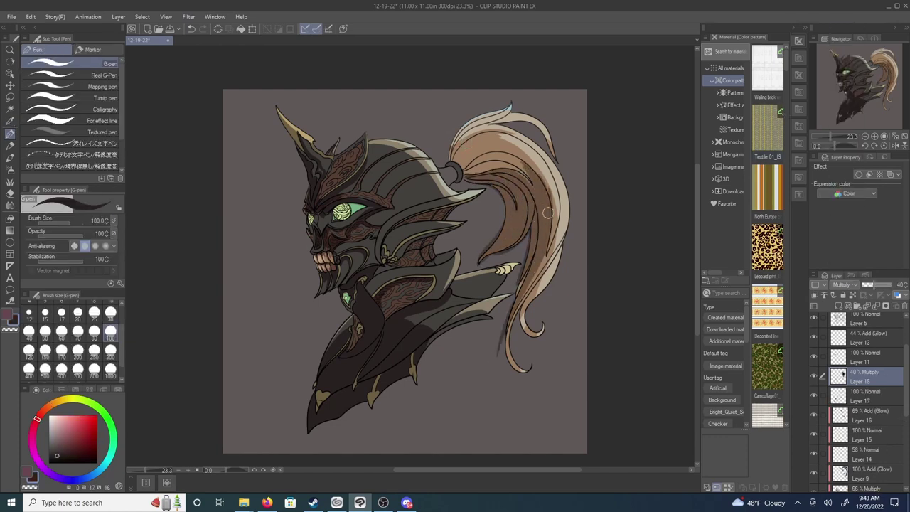
- Add Layer 19 and paint the ponytail's band dark with the G-pen at size 100
{"action": "left_click", "coordinate": [462, 177], "text": "alt"}
{"action": "left_click", "coordinate": [452, 169], "text": "alt"}
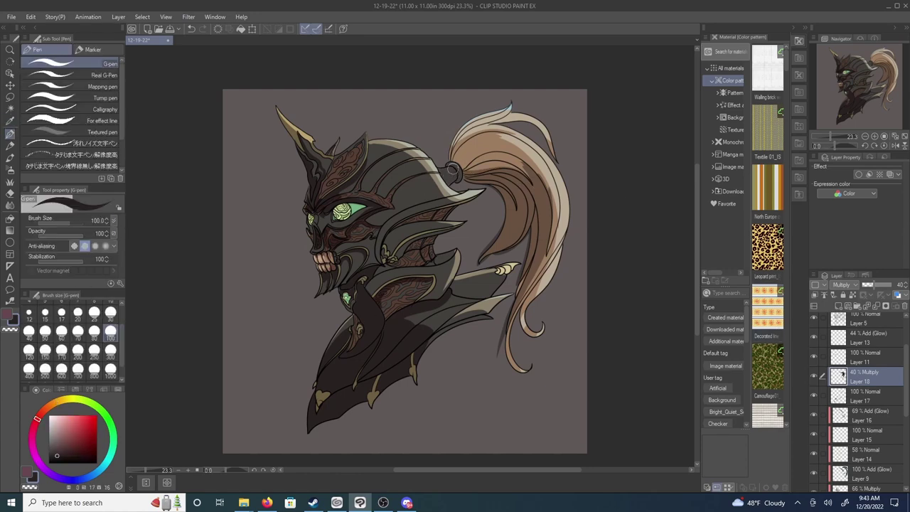
{"action": "key", "text": "ctrl+shift+n"}
{"action": "left_click", "coordinate": [448, 176], "text": "alt"}
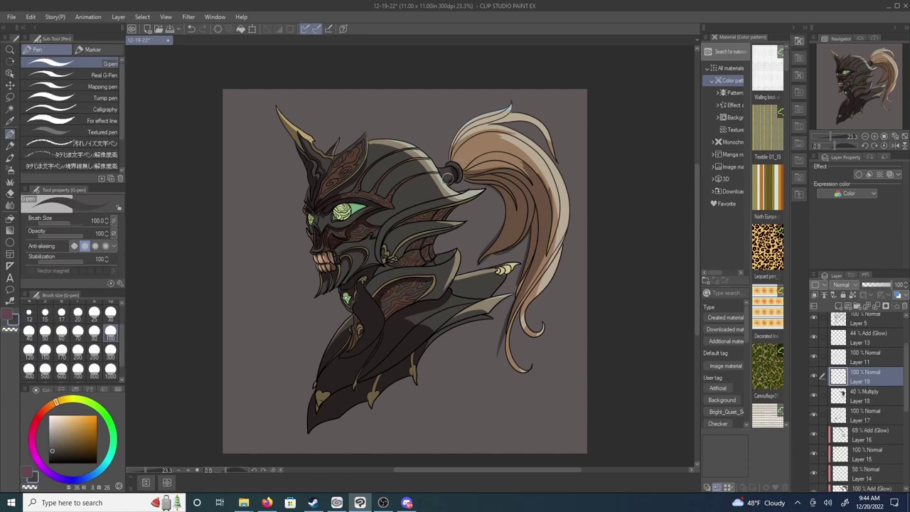
- Cover the ponytail on new Layer 20 with the G-pen at size 1000, recolored red and set to Saturation blending
{"action": "left_click", "coordinate": [30, 16]}
{"action": "mouse_move", "coordinate": [61, 182]}
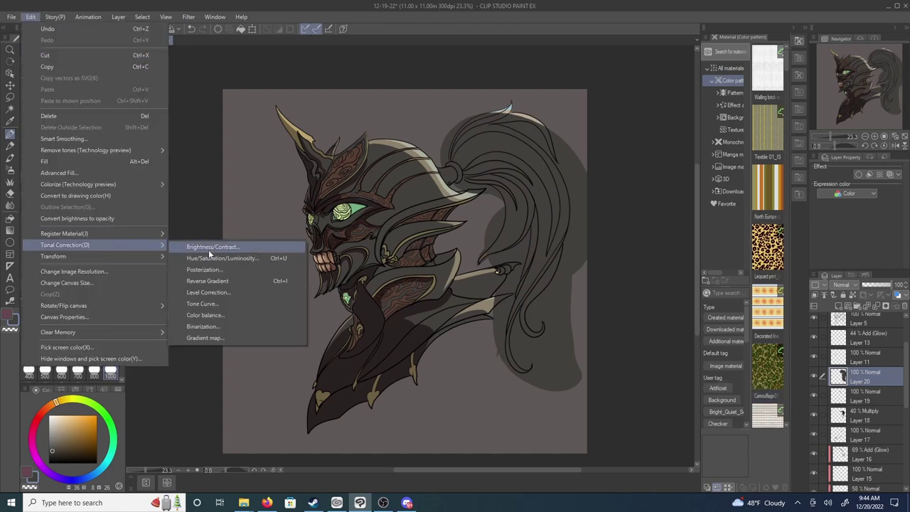
{"action": "left_click", "coordinate": [206, 183]}
{"action": "left_click_drag", "start_coordinate": [437, 413], "coordinate": [439, 461]}
{"action": "left_click", "coordinate": [549, 400]}
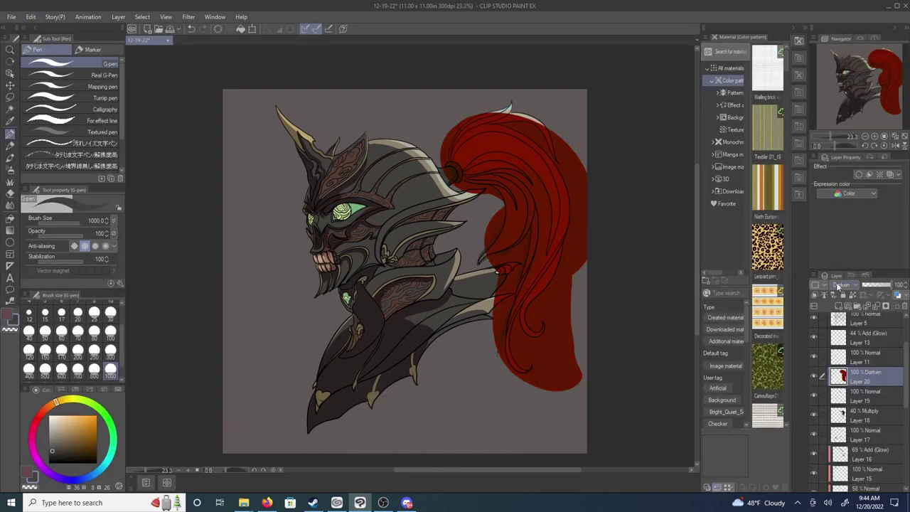
{"action": "left_click", "coordinate": [841, 284]}
{"action": "left_click", "coordinate": [842, 256]}
- Select the background around the knight, delete the overspill there from Layers 20 and 18, and clear the selection
{"action": "key", "text": "w"}
{"action": "left_click", "coordinate": [517, 258]}
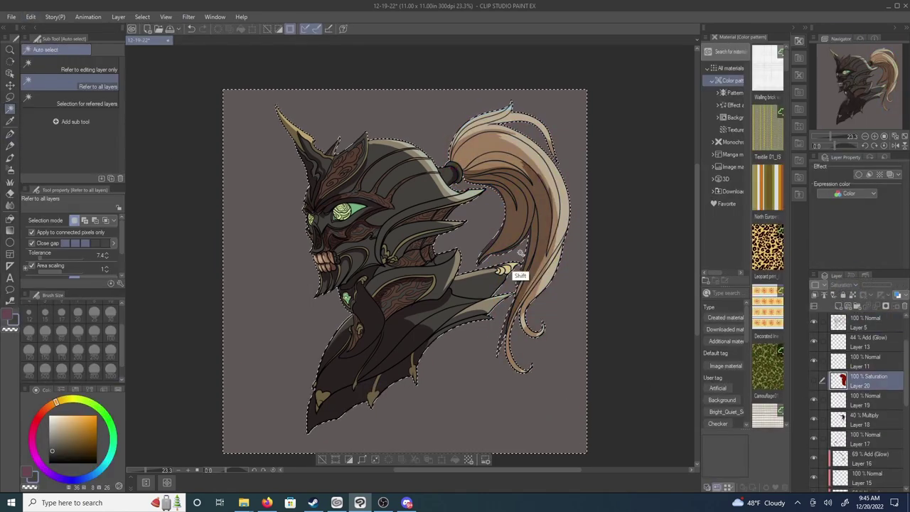
{"action": "left_click", "coordinate": [522, 270], "text": "shift"}
{"action": "key", "text": "Delete"}
{"action": "left_click", "coordinate": [864, 419]}
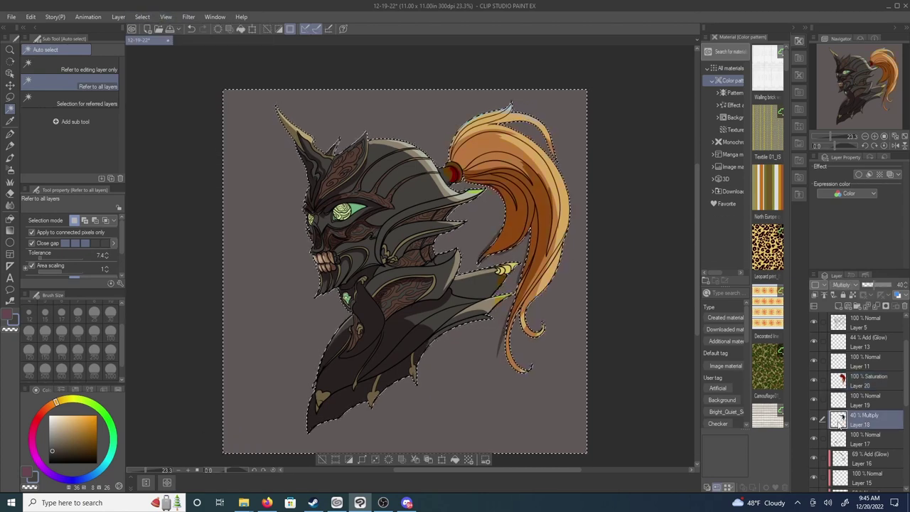
{"action": "key", "text": "ctrl+d"}
- Erase the Layer 20 color that spills onto the ponytail band and shoulder spikes with the Hard eraser at size 100
{"action": "left_click", "coordinate": [863, 381]}
{"action": "key", "text": "e"}
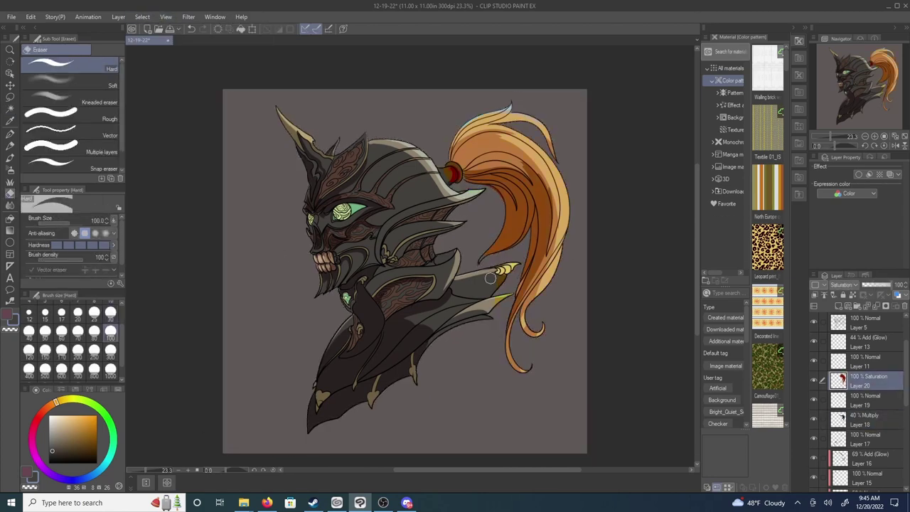
{"action": "left_click", "coordinate": [495, 206], "text": "ctrl+shift"}
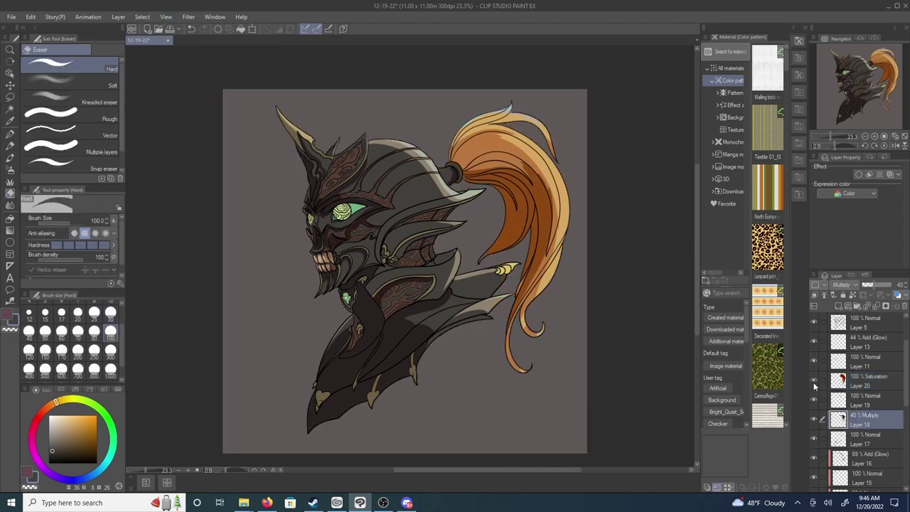
{"action": "left_click", "coordinate": [815, 382]}
{"action": "scroll", "coordinate": [567, 191], "scroll_direction": "down", "scroll_amount": 2}
- Set Layer 20 to Linear light and recolor the ponytail green with hue 159, saturation -48 and luminosity 40
{"action": "left_click", "coordinate": [842, 284]}
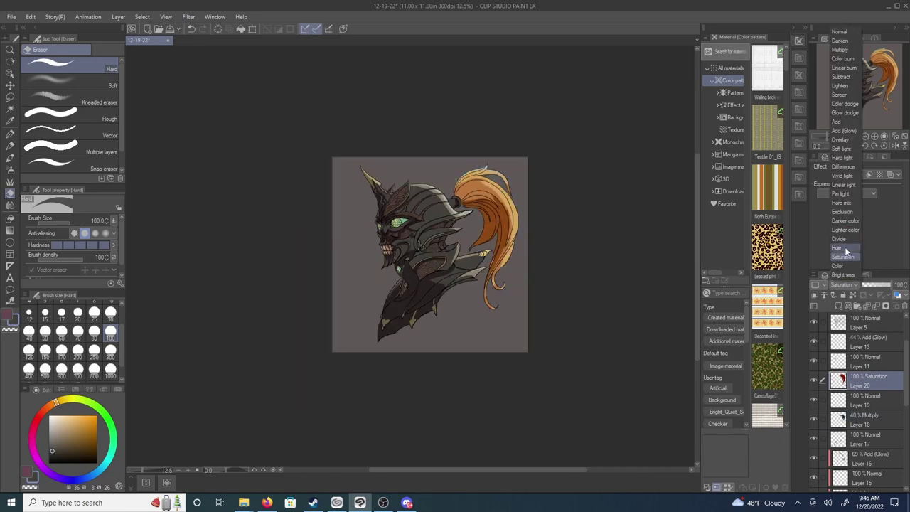
{"action": "left_click", "coordinate": [842, 197]}
{"action": "key", "text": "ctrl+u"}
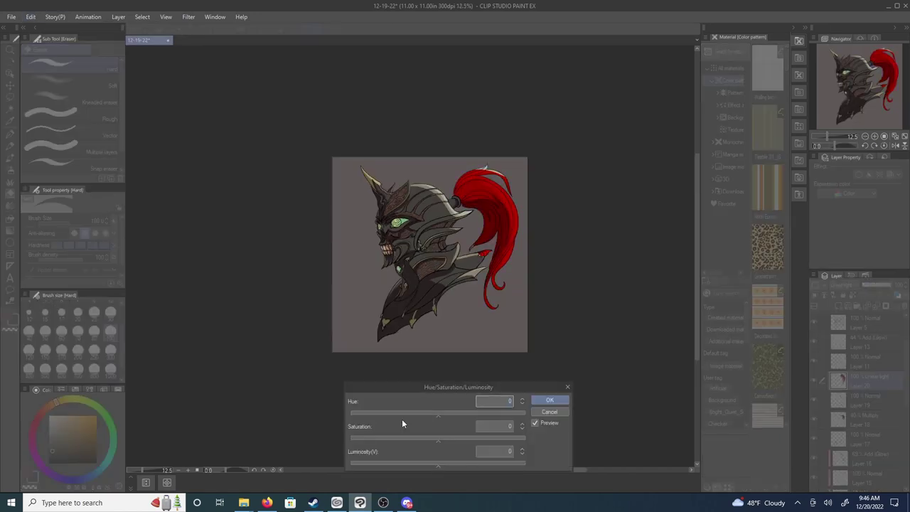
{"action": "left_click_drag", "start_coordinate": [401, 419], "coordinate": [361, 417]}
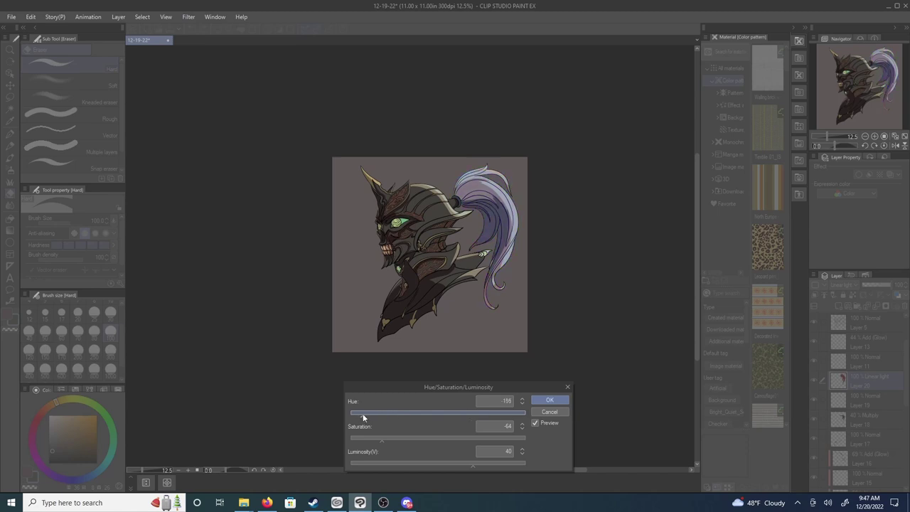
{"action": "left_click", "coordinate": [396, 439]}
{"action": "left_click_drag", "start_coordinate": [426, 414], "coordinate": [517, 420]}
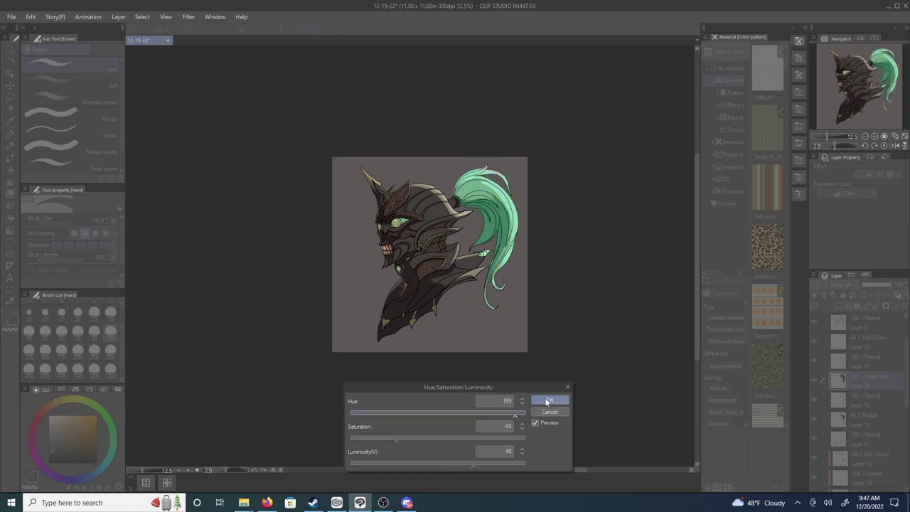
{"action": "left_click", "coordinate": [546, 401]}
- Move Layer 20 beneath Layer 17 at 60% opacity and clip it to the layer below
{"action": "left_click_drag", "start_coordinate": [863, 380], "coordinate": [861, 442]}
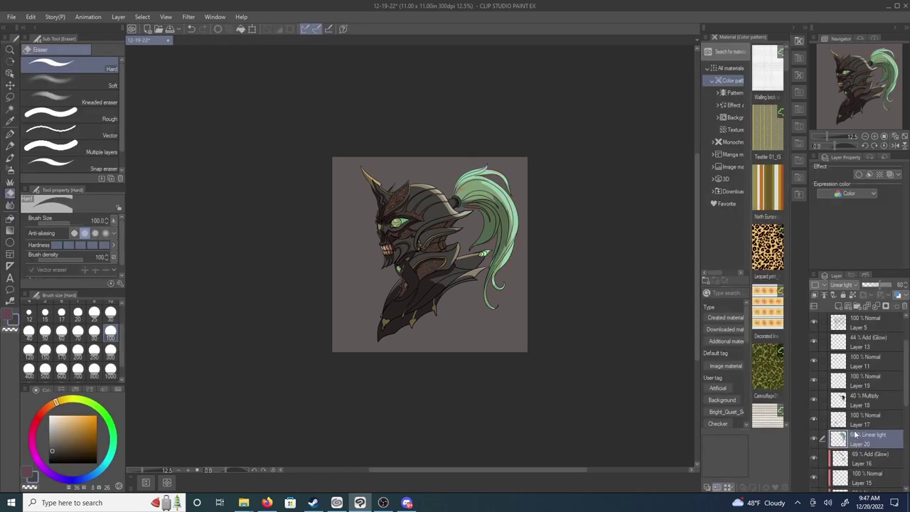
{"action": "left_click", "coordinate": [863, 420]}
{"action": "left_click", "coordinate": [822, 432]}
- Add clipped Layer 21 beneath Layer 20 and paint the jaw reddish brown with the G-pen at size 100
{"action": "key", "text": "p"}
{"action": "key", "text": "ctrl+shift+n"}
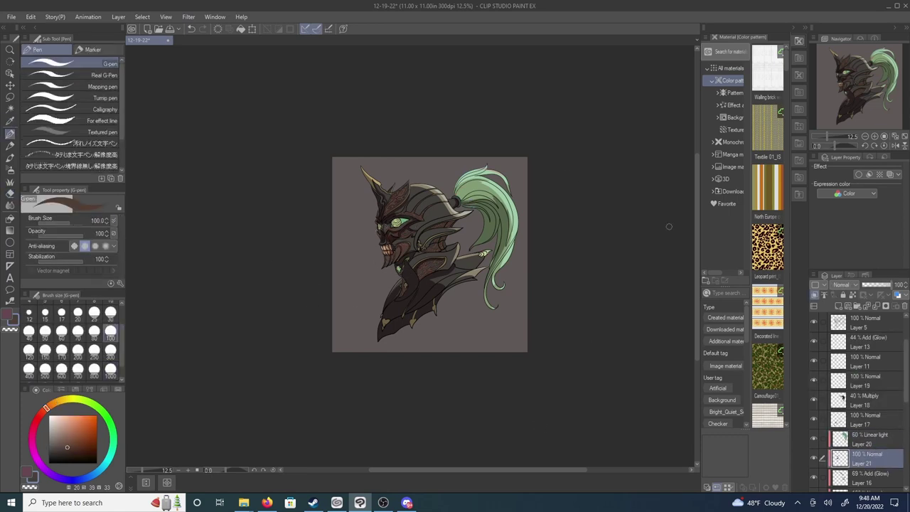
{"action": "key", "text": "ctrl+u"}
{"action": "left_click_drag", "start_coordinate": [437, 463], "coordinate": [471, 460]}
{"action": "left_click_drag", "start_coordinate": [398, 413], "coordinate": [354, 410]}
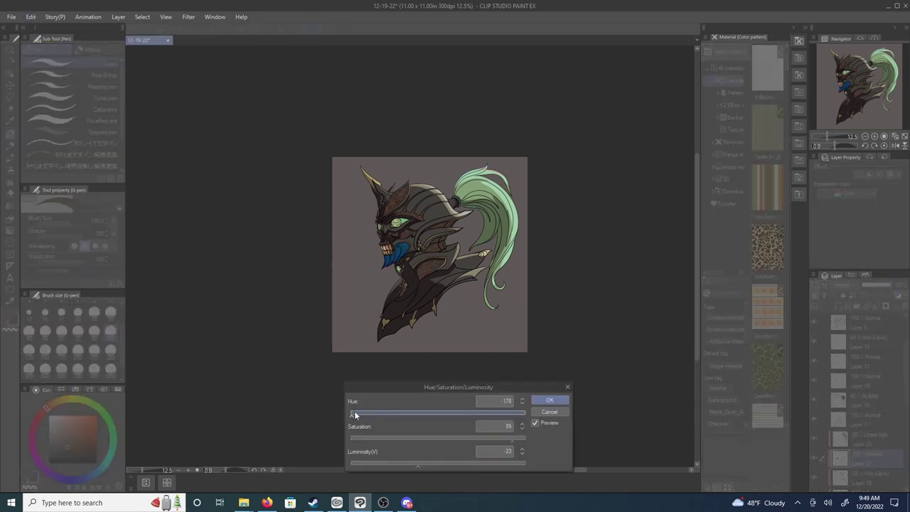
{"action": "left_click_drag", "start_coordinate": [472, 463], "coordinate": [462, 465]}
{"action": "left_click", "coordinate": [549, 411]}
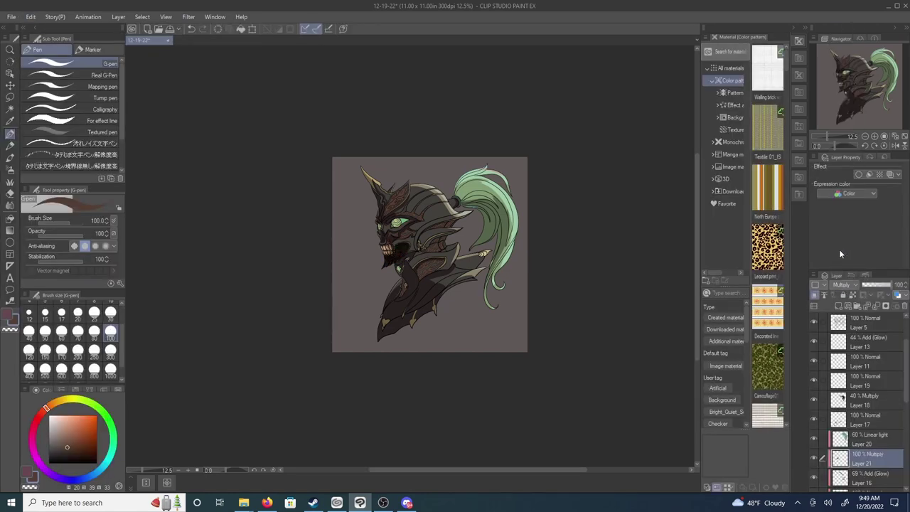
- Try other blending modes such as Soft light and Add (Glow) on Layer 21, return it to Normal and move it beneath Layer 8
{"action": "key", "text": "ctrl+plus"}
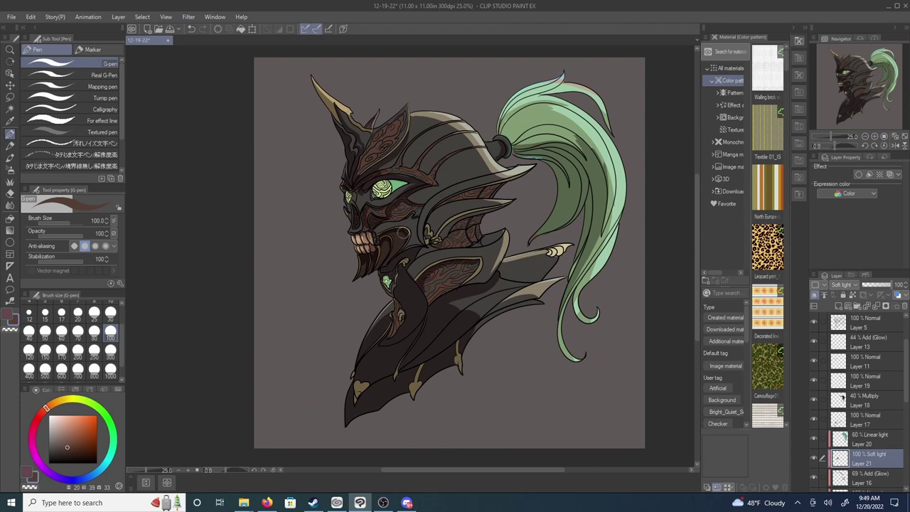
{"action": "left_click", "coordinate": [840, 284]}
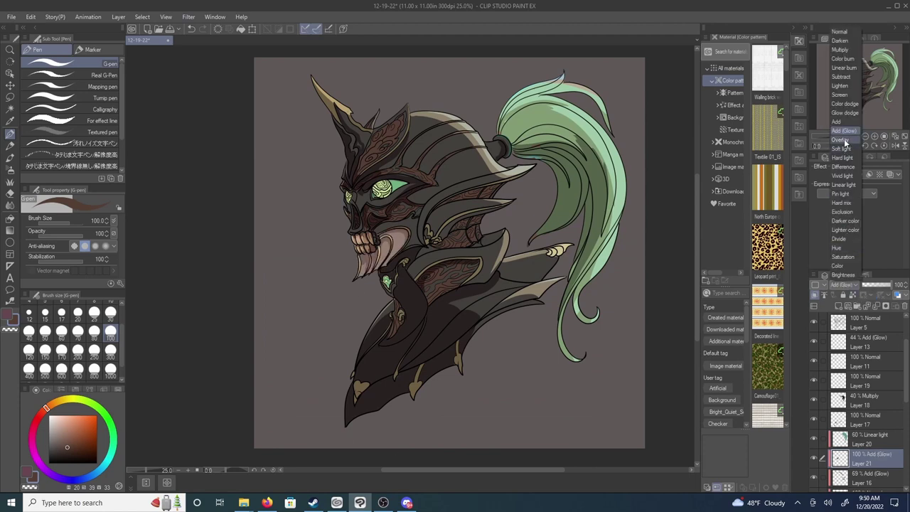
{"action": "left_click", "coordinate": [844, 138]}
{"action": "key", "text": "ctrl+minus"}
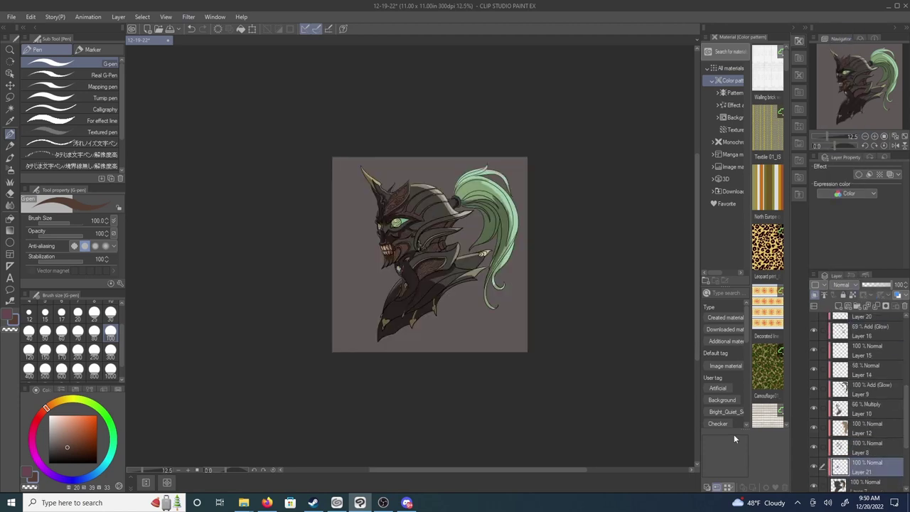
{"action": "key", "text": "e"}
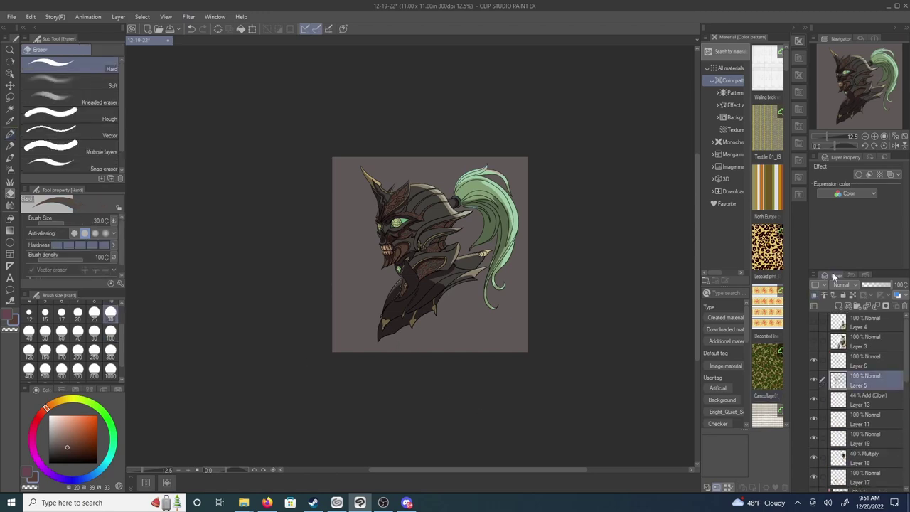
- Lower the opacity of the Multiply shadow Layer 10 to 19%
{"action": "key", "text": "ctrl+plus"}
{"action": "key", "text": "k"}
{"action": "scroll", "coordinate": [829, 406], "scroll_direction": "down", "scroll_amount": 3}
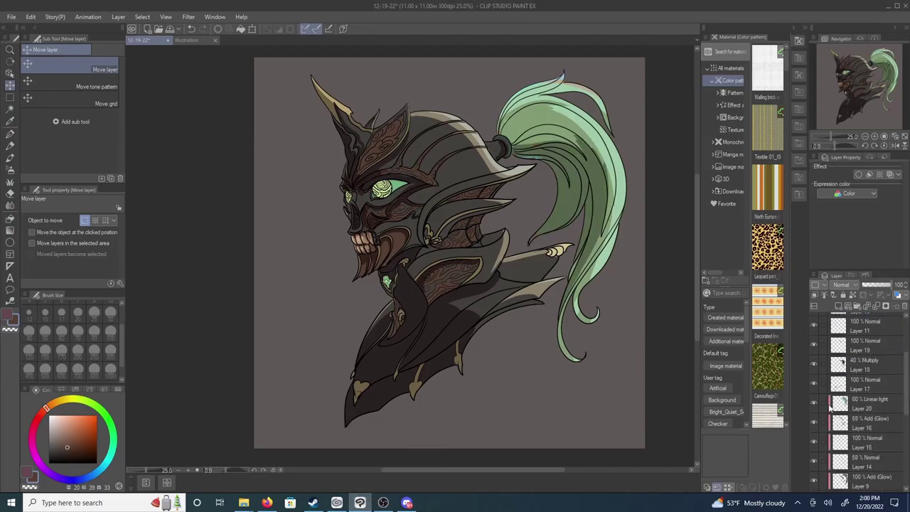
{"action": "scroll", "coordinate": [860, 398], "scroll_direction": "down", "scroll_amount": 2}
{"action": "left_click", "coordinate": [870, 374]}
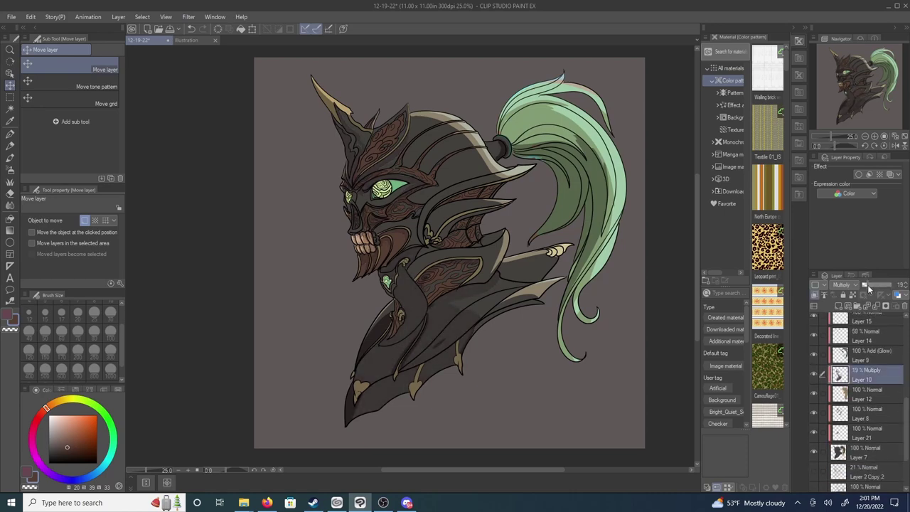
- Select narrow areas along the lower neck and shoulder armor, fill them with dark shading on Layer 10 using the G-pen at size 1000, and deselect
{"action": "scroll", "coordinate": [860, 398], "scroll_direction": "up", "scroll_amount": 3}
{"action": "left_click", "coordinate": [867, 384]}
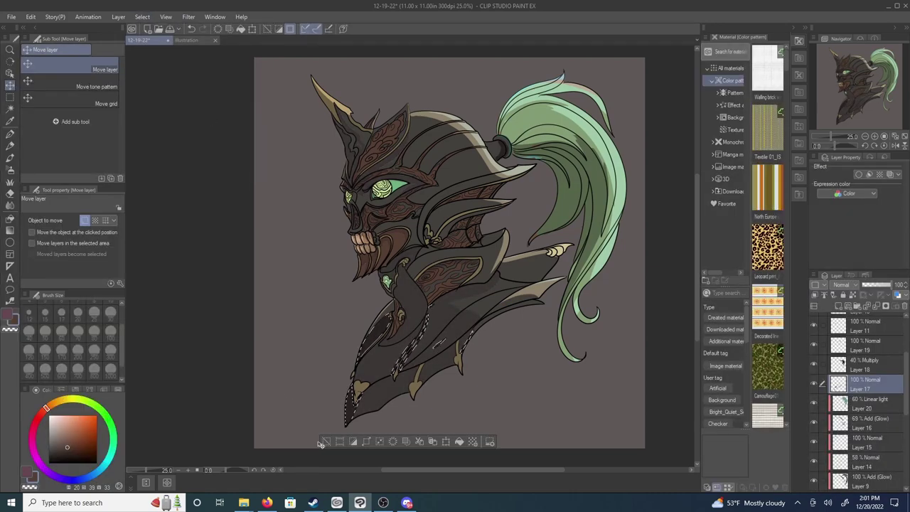
{"action": "key", "text": "e"}
{"action": "scroll", "coordinate": [860, 398], "scroll_direction": "down", "scroll_amount": 3}
{"action": "left_click", "coordinate": [867, 347]}
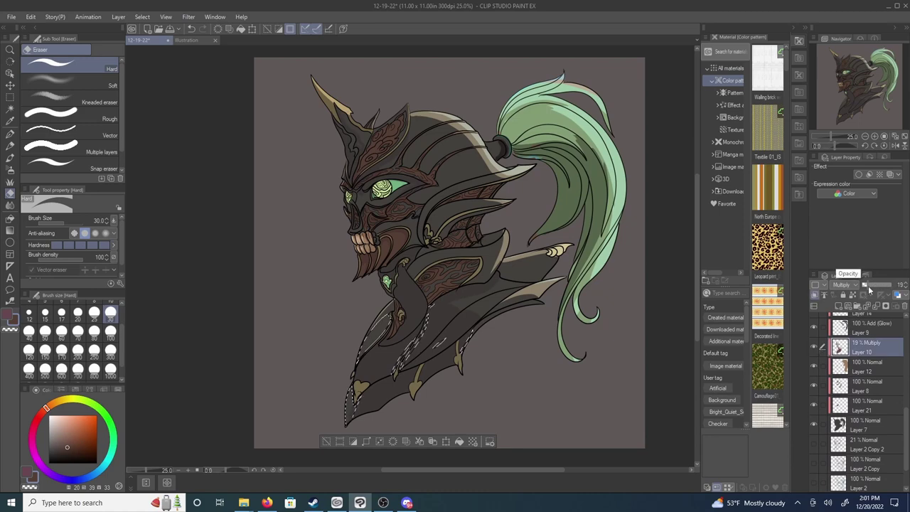
{"action": "key", "text": "p"}
{"action": "key", "text": "ctrl+d"}
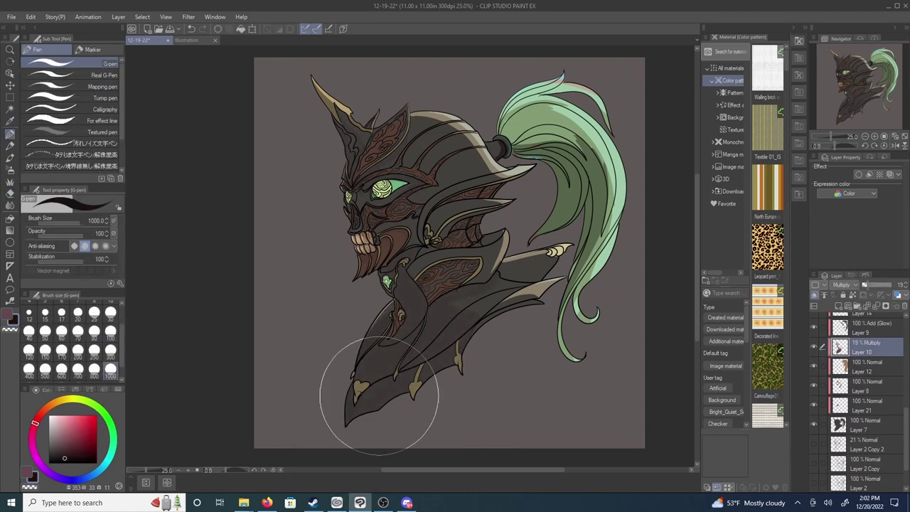
- Add clipped Layer 22 above the Multiply Layer 10 and touch up the lower armor with its sampled dark brown
{"action": "key", "text": "ctrl+shift+n"}
{"action": "left_click", "coordinate": [512, 356], "text": "alt"}
{"action": "mouse_move", "coordinate": [336, 502]}
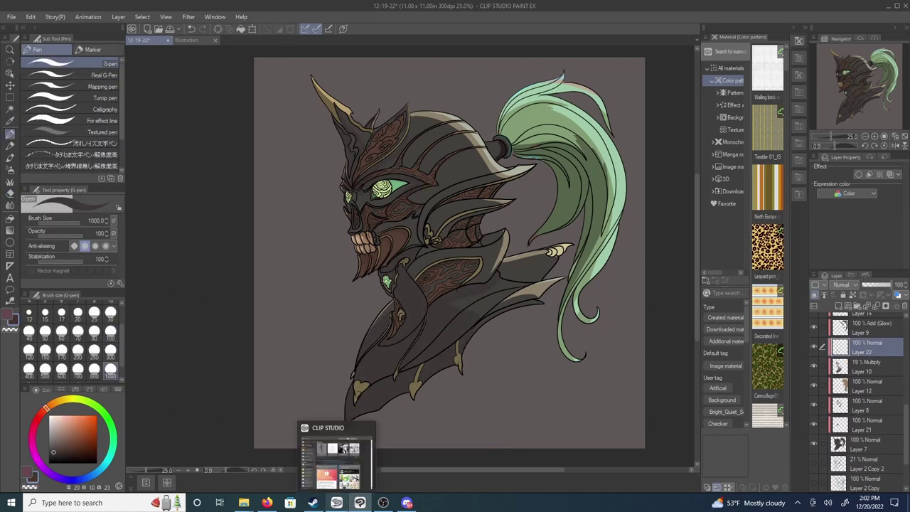
{"action": "scroll", "coordinate": [817, 351], "scroll_direction": "down", "scroll_amount": 5}
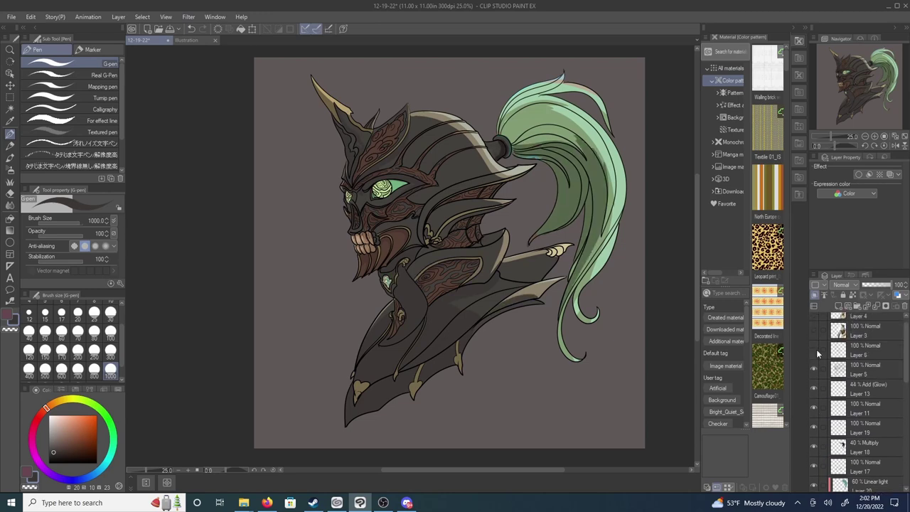
- Show Layer 6, duplicate the coloring layers from Layer 13 downward and merge the duplicates into one Normal layer beneath Layer 5
{"action": "left_click", "coordinate": [817, 353]}
{"action": "key", "text": "e"}
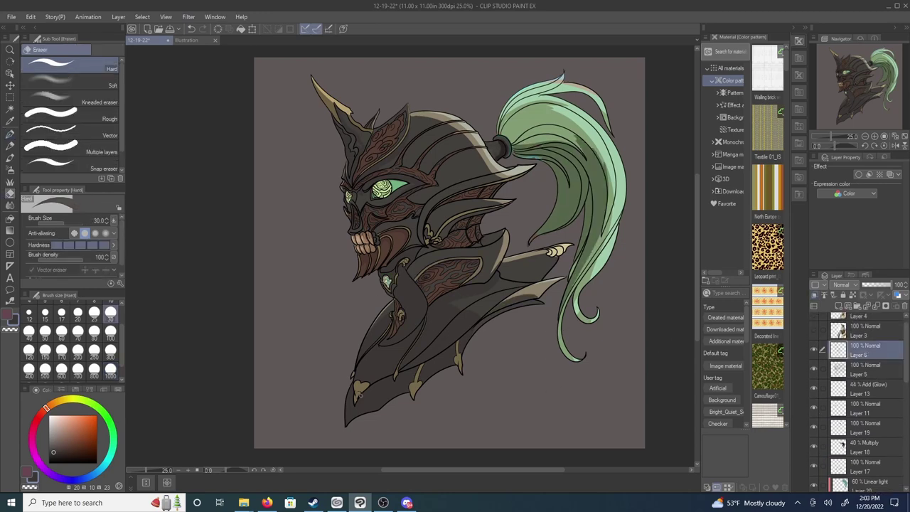
{"action": "left_click", "coordinate": [359, 395], "text": "ctrl+shift"}
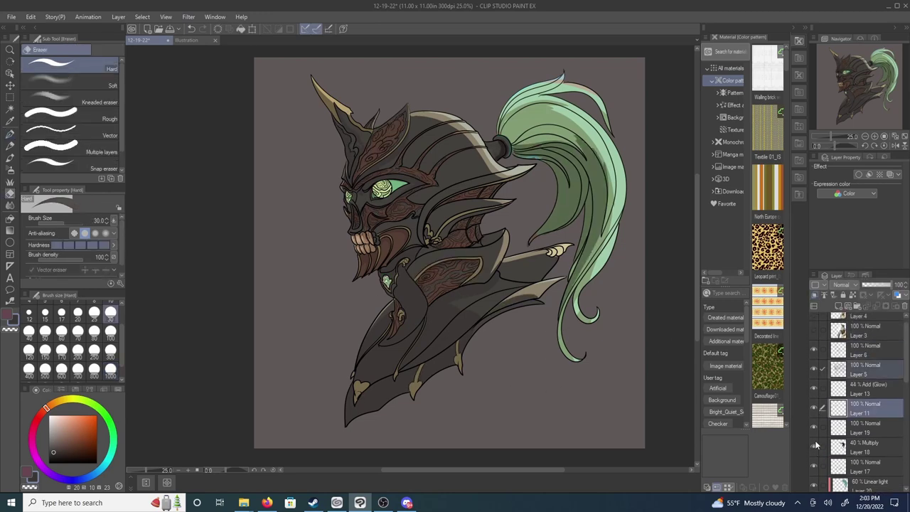
{"action": "key", "text": "ctrl+c"}
{"action": "key", "text": "ctrl+v"}
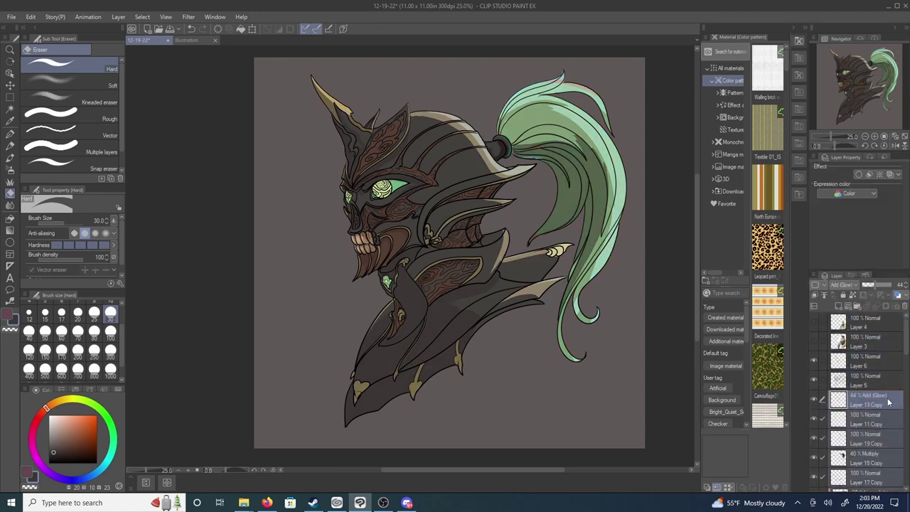
{"action": "right_click", "coordinate": [886, 402]}
{"action": "left_click", "coordinate": [852, 382]}
{"action": "left_click", "coordinate": [864, 380]}
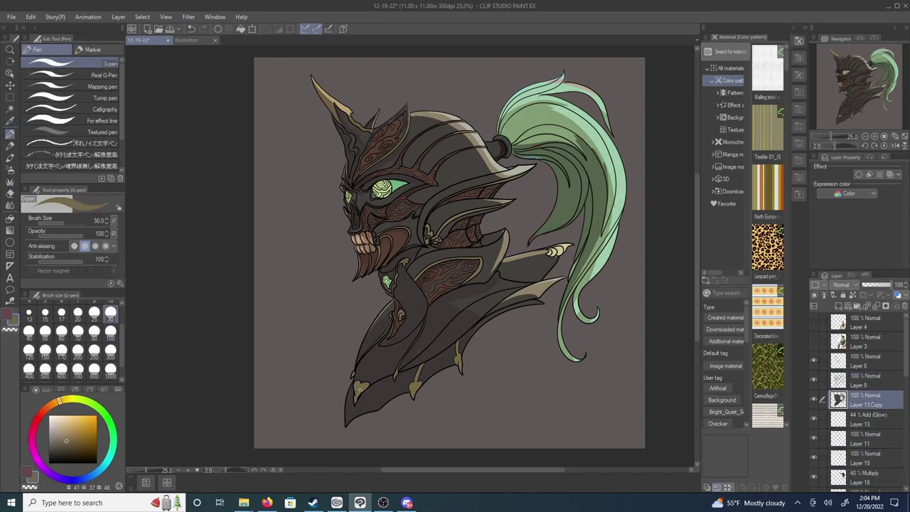
- Touch up the armor and ponytail on the merged Layer 13 Copy with the G-pen at size 30, using colors sampled from the artwork
{"action": "left_click", "coordinate": [355, 391], "text": "alt"}
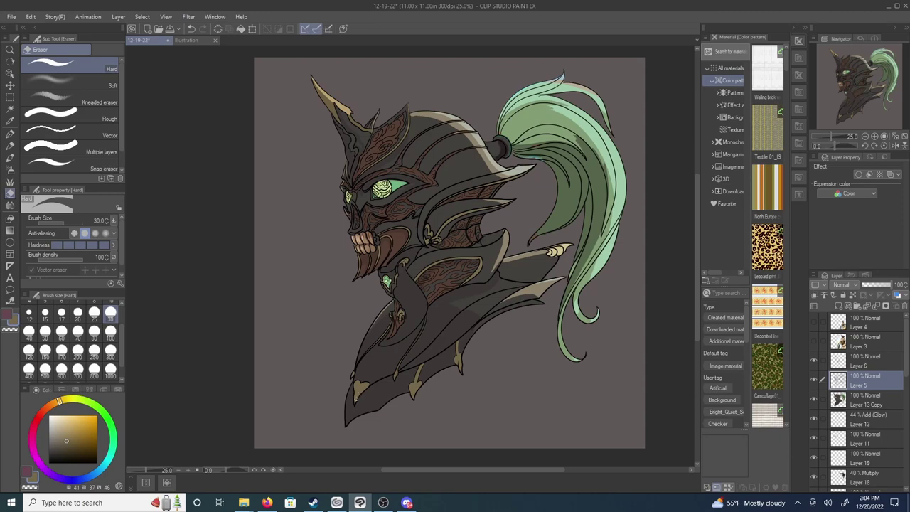
{"action": "key", "text": "alt+bracketleft"}
{"action": "key", "text": "p"}
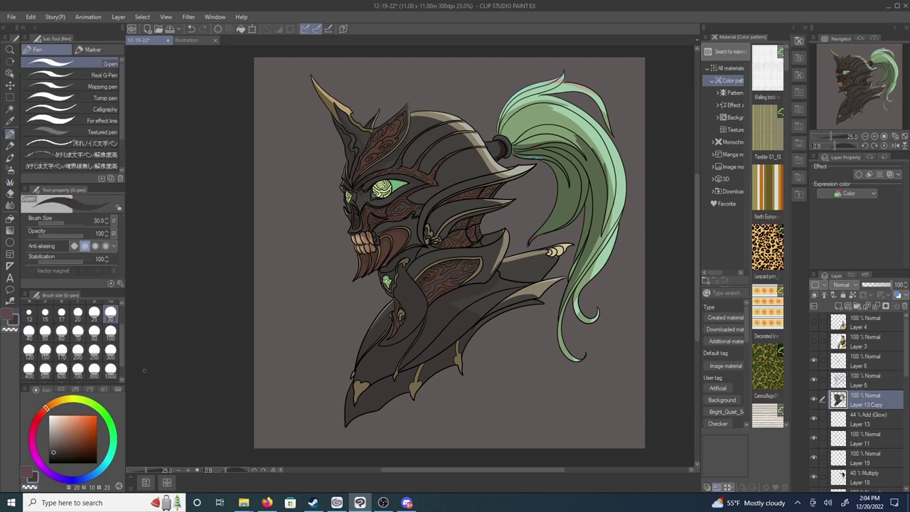
{"action": "left_click", "coordinate": [455, 298], "text": "alt"}
{"action": "left_click", "coordinate": [507, 341], "text": "alt"}
{"action": "left_click", "coordinate": [501, 245], "text": "alt"}
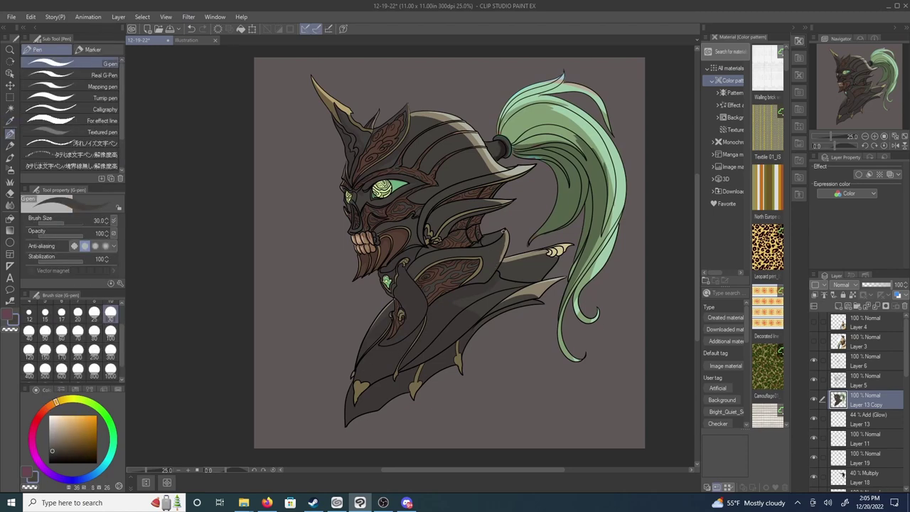
{"action": "left_click", "coordinate": [531, 155], "text": "alt"}
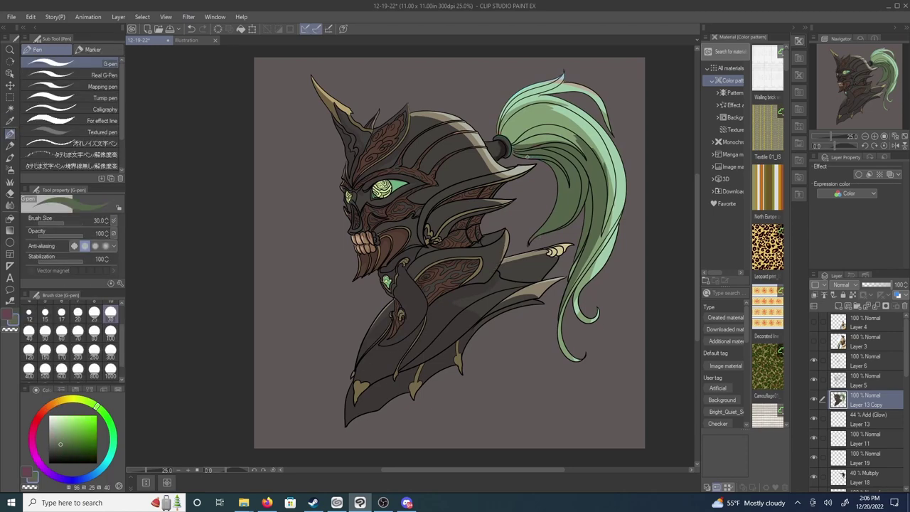
{"action": "left_click", "coordinate": [556, 142], "text": "alt"}
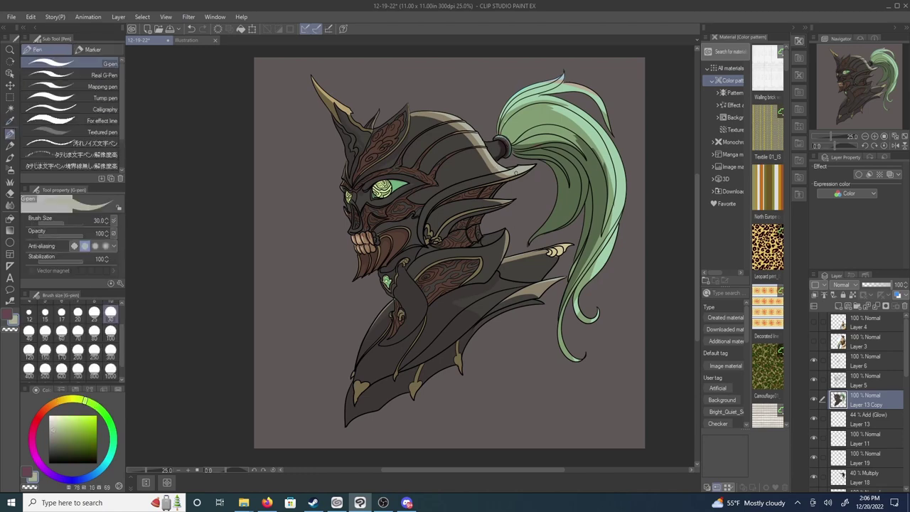
{"action": "left_click", "coordinate": [490, 235], "text": "alt"}
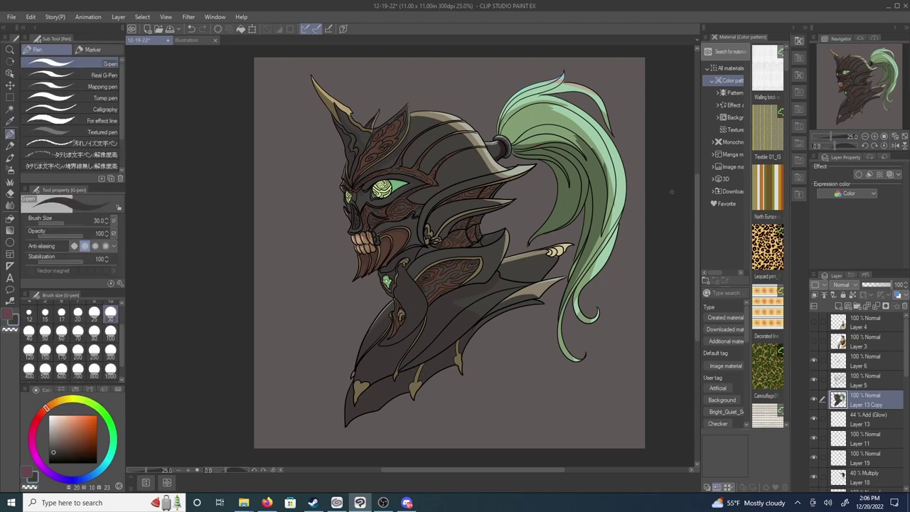
- Clean up the line art on Layer 5 with the hard eraser at size 30 and hide the original coloring layers under the merged copy
{"action": "left_click", "coordinate": [839, 382]}
{"action": "key", "text": "e"}
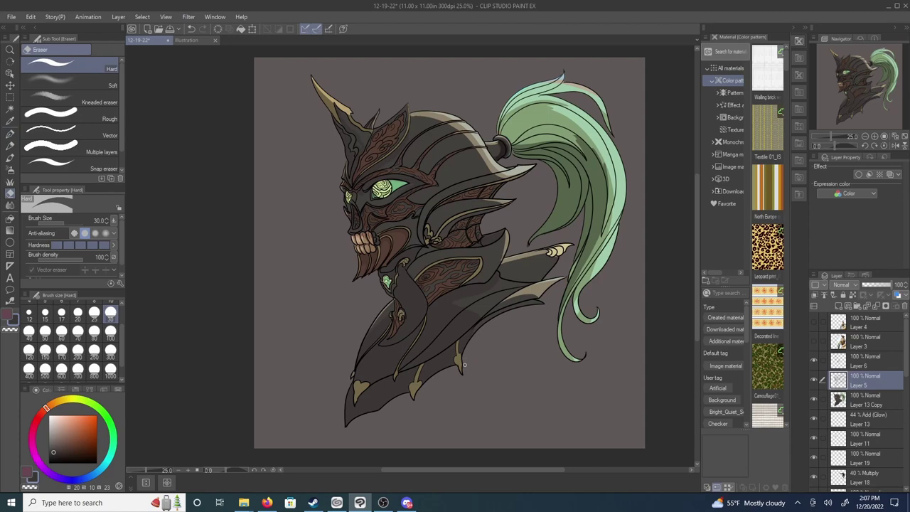
{"action": "scroll", "coordinate": [815, 385], "scroll_direction": "down", "scroll_amount": 3}
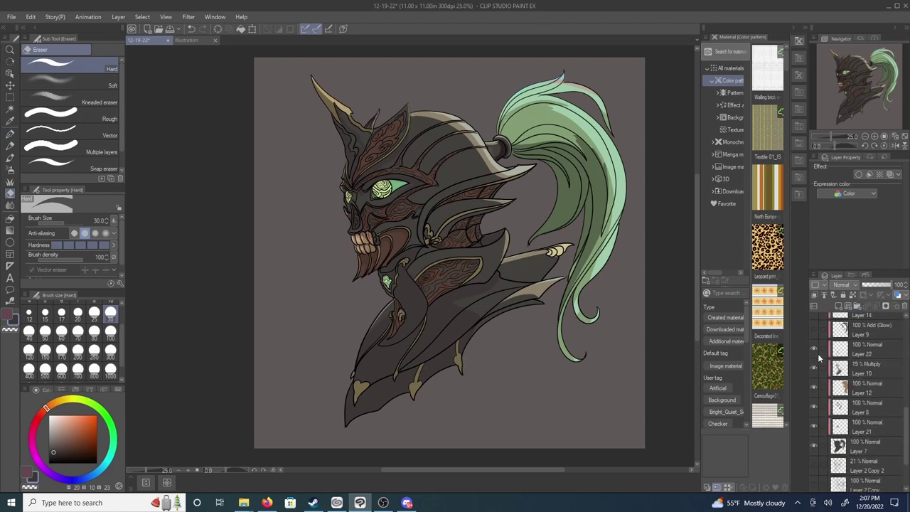
- Duplicate Layer 13 Copy and apply a gradient map with the Somber Shade (green) gradient to the duplicate
{"action": "scroll", "coordinate": [841, 378], "scroll_direction": "up", "scroll_amount": 3}
{"action": "left_click", "coordinate": [30, 16]}
{"action": "left_click", "coordinate": [213, 359]}
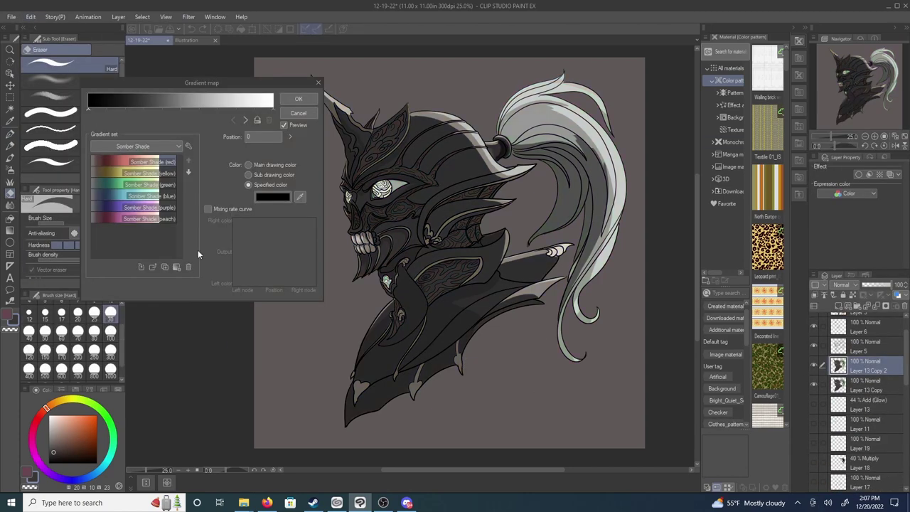
{"action": "left_click", "coordinate": [119, 185]}
{"action": "left_click", "coordinate": [142, 162]}
{"action": "left_click", "coordinate": [142, 208]}
{"action": "left_click", "coordinate": [142, 185]}
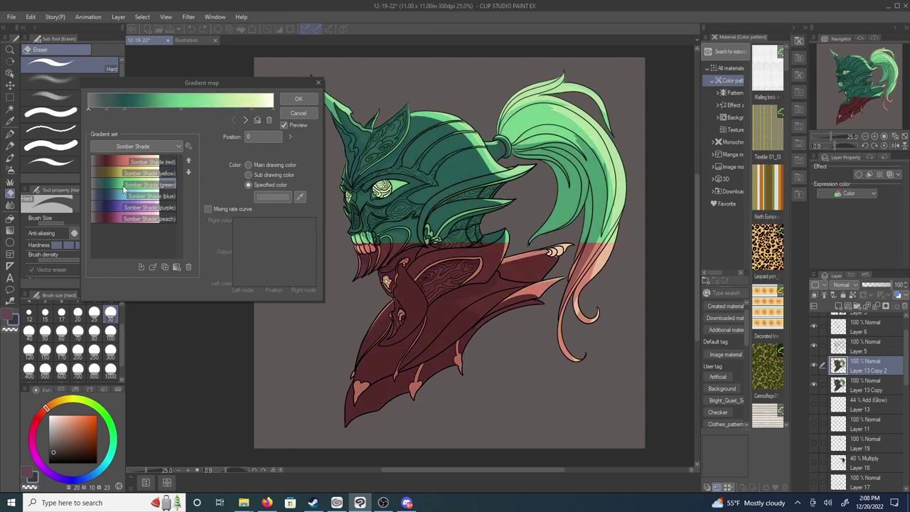
{"action": "left_click", "coordinate": [298, 99]}
- Try blending modes such as Glow dodge, Pin light and Color on Layer 13 Copy 2, set it to Lighten at 23% opacity and hide it
{"action": "scroll", "coordinate": [841, 284], "scroll_direction": "down", "scroll_amount": 2}
{"action": "scroll", "coordinate": [844, 284], "scroll_direction": "down", "scroll_amount": 10}
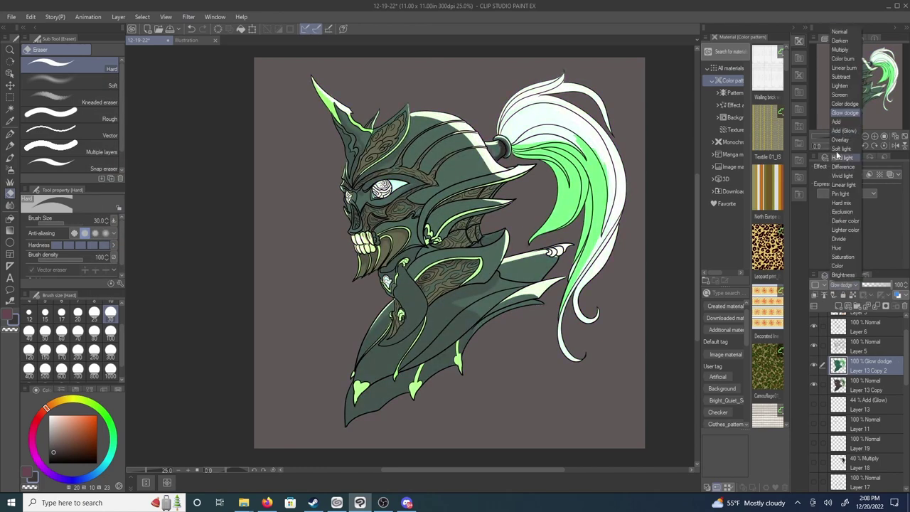
{"action": "scroll", "coordinate": [844, 285], "scroll_direction": "down", "scroll_amount": 5}
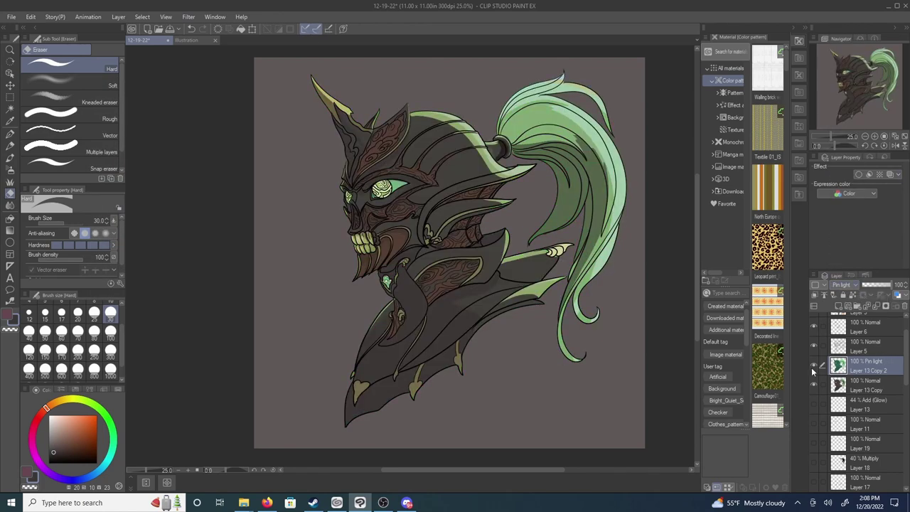
{"action": "scroll", "coordinate": [840, 284], "scroll_direction": "down", "scroll_amount": 8}
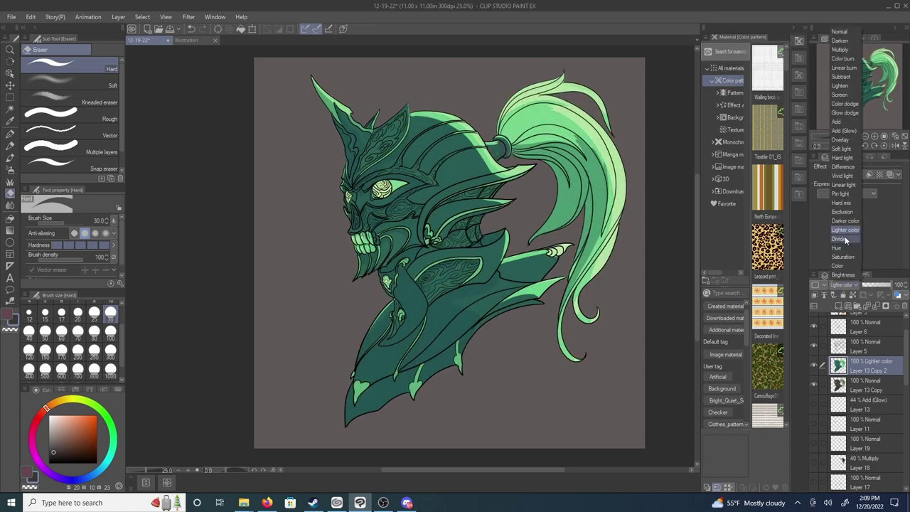
{"action": "left_click", "coordinate": [877, 285]}
{"action": "scroll", "coordinate": [842, 284], "scroll_direction": "down", "scroll_amount": 4}
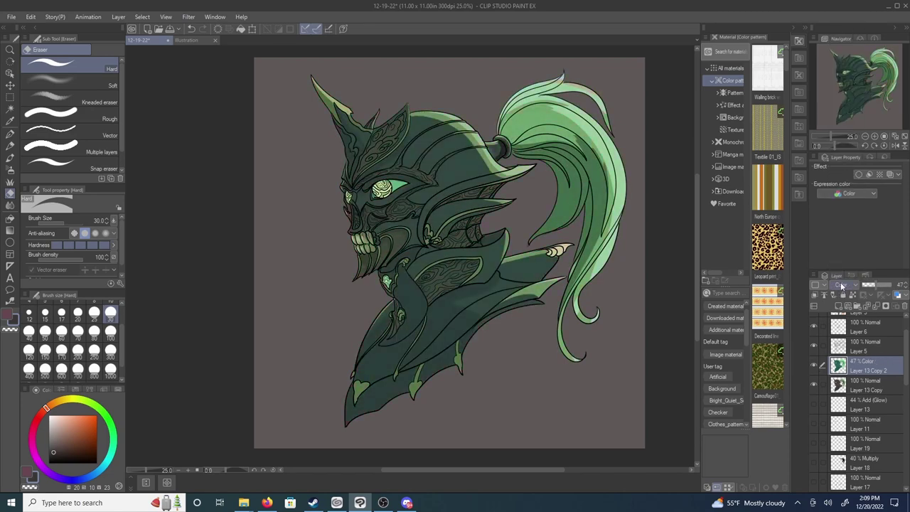
{"action": "scroll", "coordinate": [842, 284], "scroll_direction": "up", "scroll_amount": 20}
{"action": "left_click", "coordinate": [870, 284]}
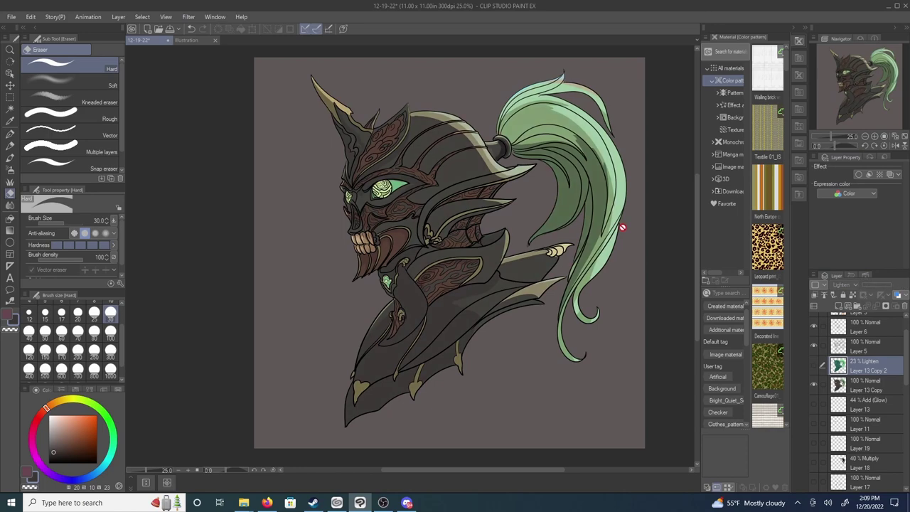
- Refine the helmet and shoulder armor shading on Layer 13 Copy with the G-pen at size 30 in sampled dark tones
{"action": "left_click", "coordinate": [866, 384]}
{"action": "key", "text": "p"}
{"action": "left_click", "coordinate": [403, 158], "text": "alt"}
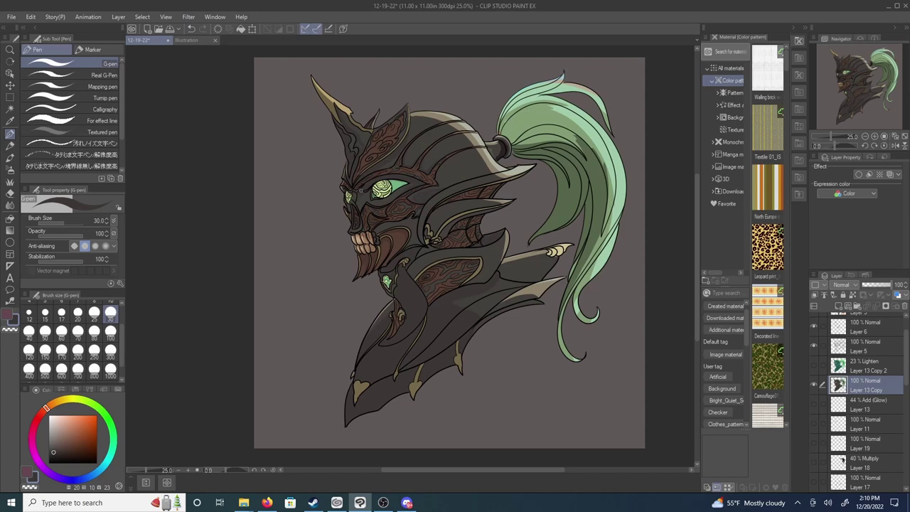
{"action": "left_click", "coordinate": [398, 181], "text": "alt"}
{"action": "left_click", "coordinate": [412, 386], "text": "alt"}
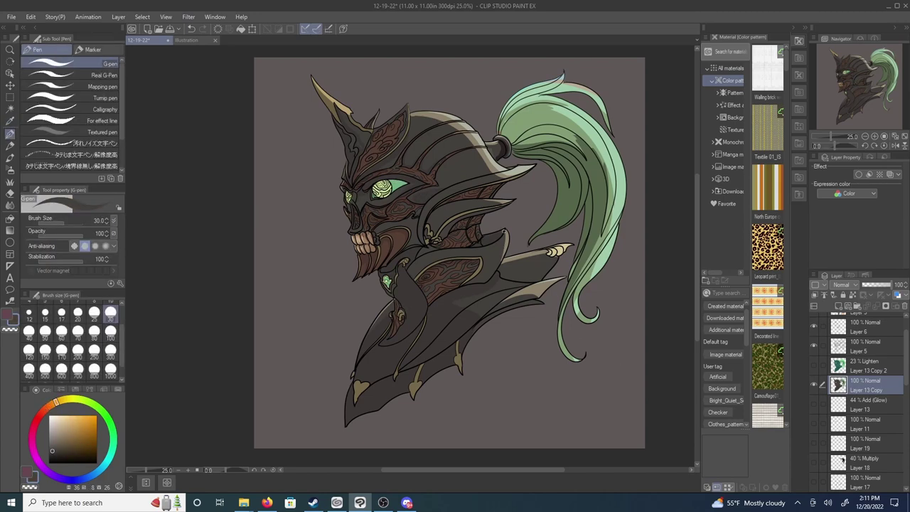
- Paint finer strand shadows and highlights into the ponytail on Layer 13 Copy with the size 30 G-pen in sampled greens
{"action": "left_click", "coordinate": [563, 212], "text": "alt"}
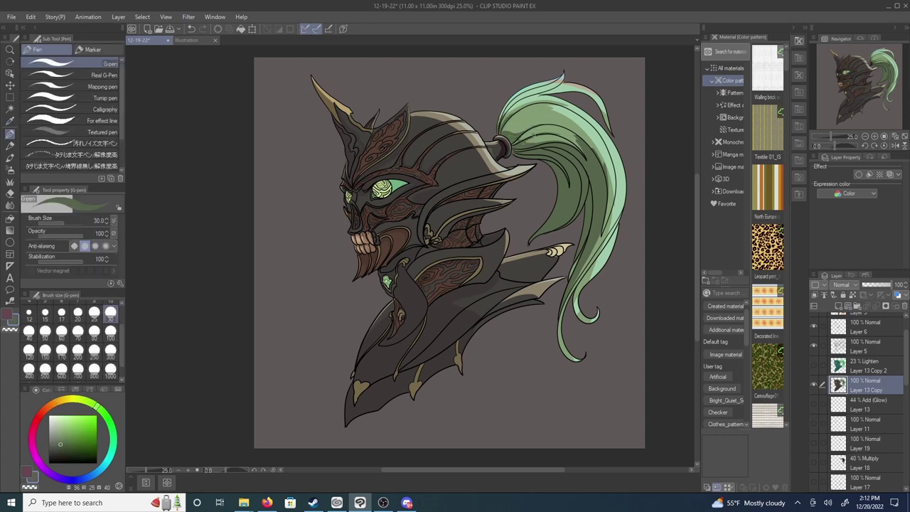
{"action": "left_click", "coordinate": [605, 170], "text": "alt"}
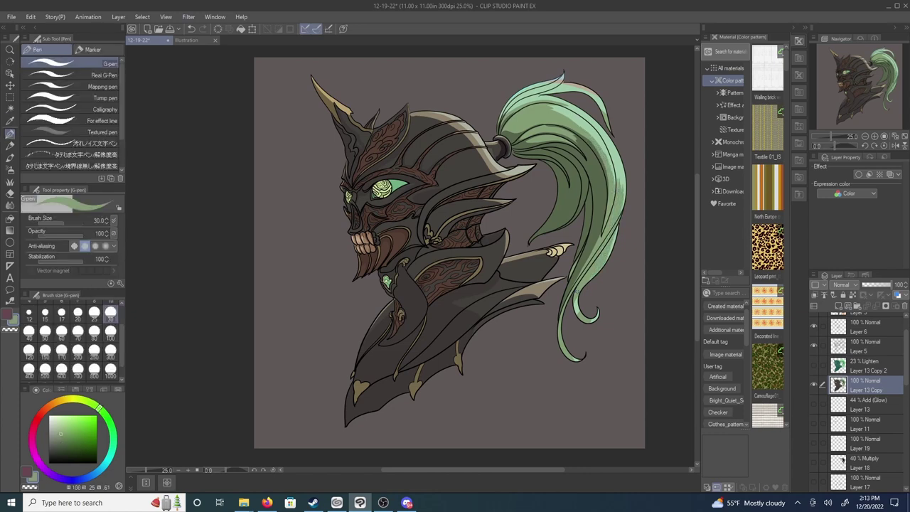
{"action": "left_click", "coordinate": [599, 240], "text": "alt"}
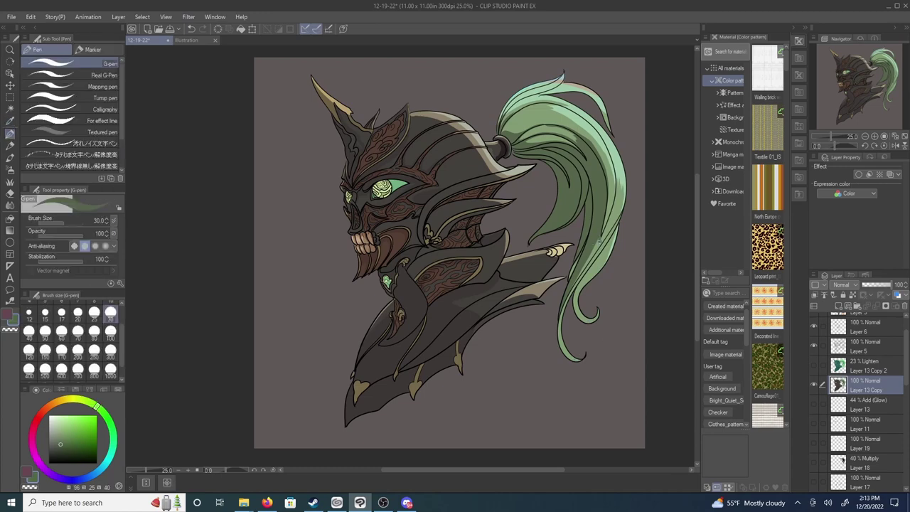
{"action": "left_click", "coordinate": [613, 186], "text": "alt"}
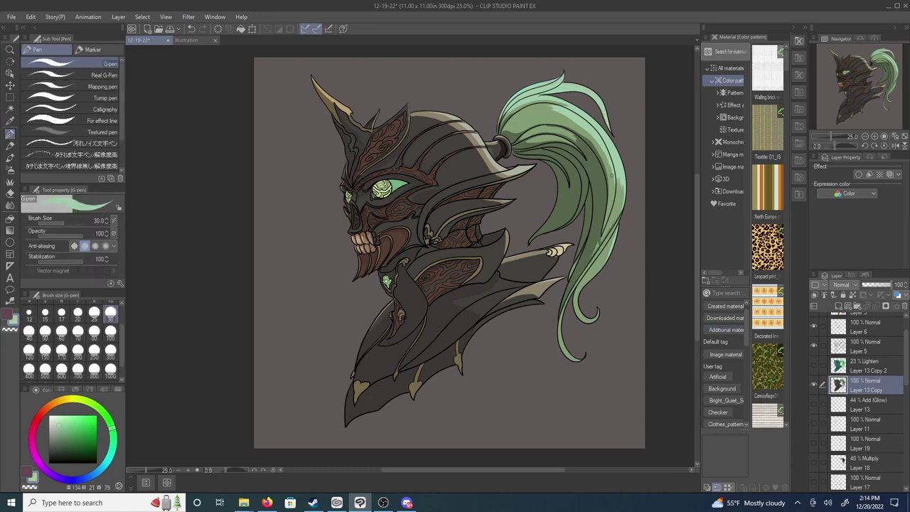
{"action": "left_click", "coordinate": [616, 162], "text": "alt"}
{"action": "left_click_drag", "start_coordinate": [615, 153], "coordinate": [623, 189]}
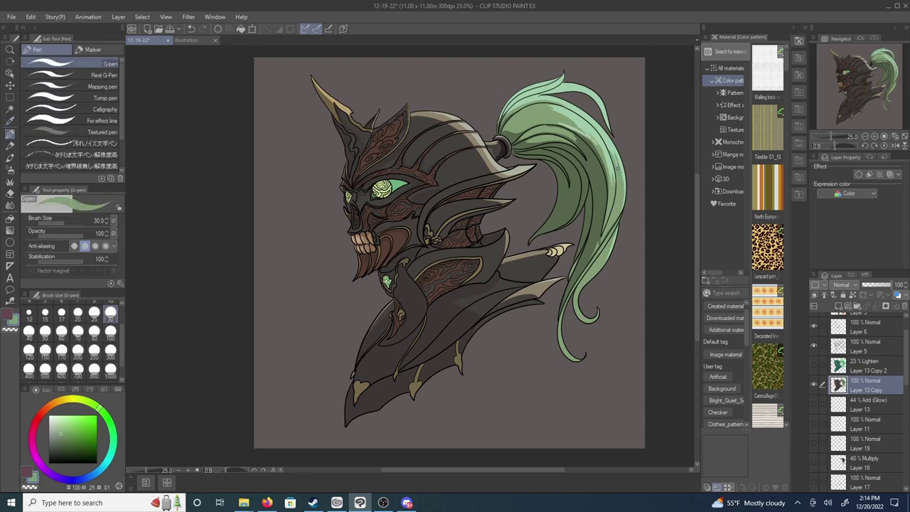
{"action": "left_click", "coordinate": [623, 186], "text": "alt"}
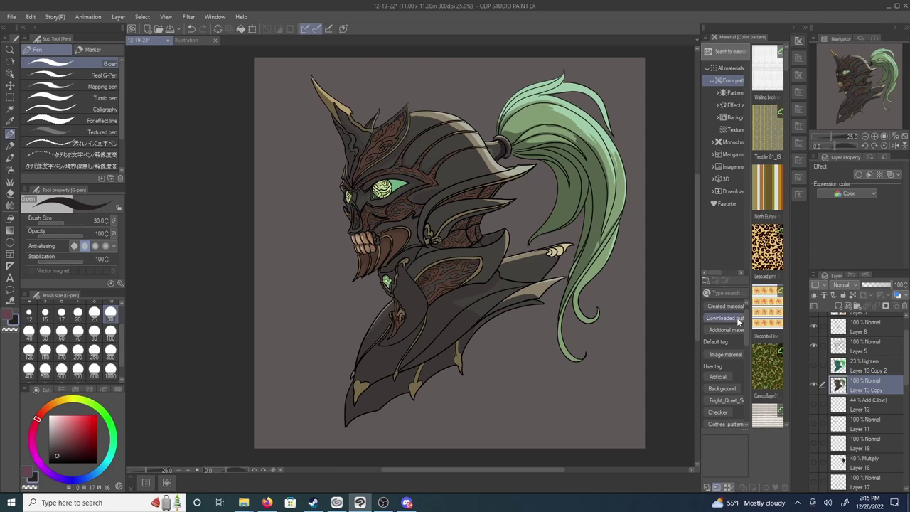
{"action": "left_click", "coordinate": [603, 234], "text": "alt"}
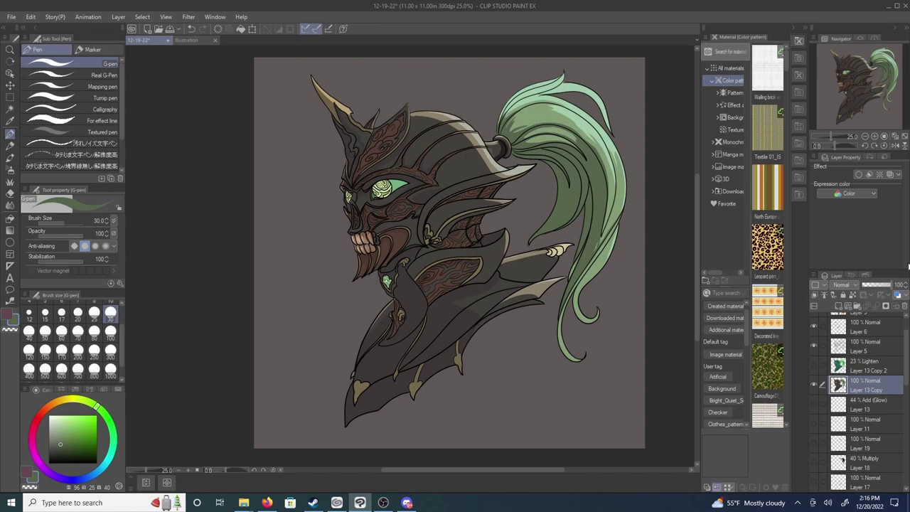
- Duplicate Layer 13 Copy and adjust the duplicate's hue, lowering its saturation to about -26 and raising its luminosity to about 35
{"action": "key", "text": "ctrl+u"}
{"action": "left_click_drag", "start_coordinate": [437, 412], "coordinate": [382, 415]}
{"action": "left_click_drag", "start_coordinate": [472, 415], "coordinate": [409, 415]}
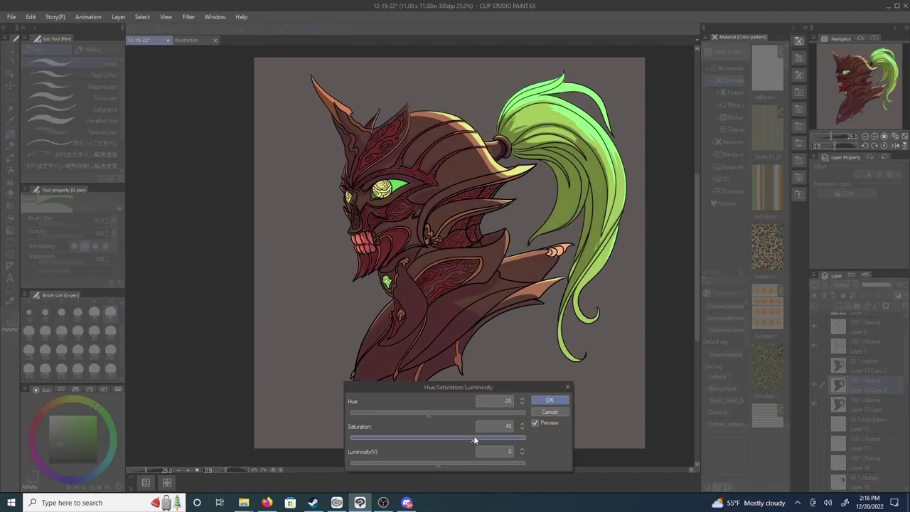
{"action": "left_click_drag", "start_coordinate": [473, 435], "coordinate": [477, 463]}
{"action": "left_click_drag", "start_coordinate": [463, 416], "coordinate": [445, 415]}
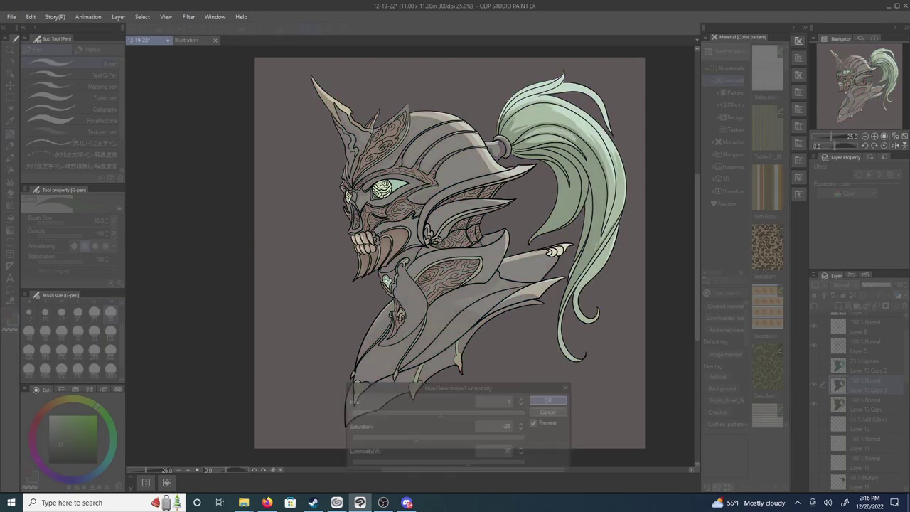
- Apply the hue, saturation and luminosity adjustment, and set Layer 13 Copy 3 to Add (Glow) at 31% opacity
{"action": "left_click", "coordinate": [549, 400]}
{"action": "left_click", "coordinate": [814, 384]}
{"action": "key", "text": "ctrl+z"}
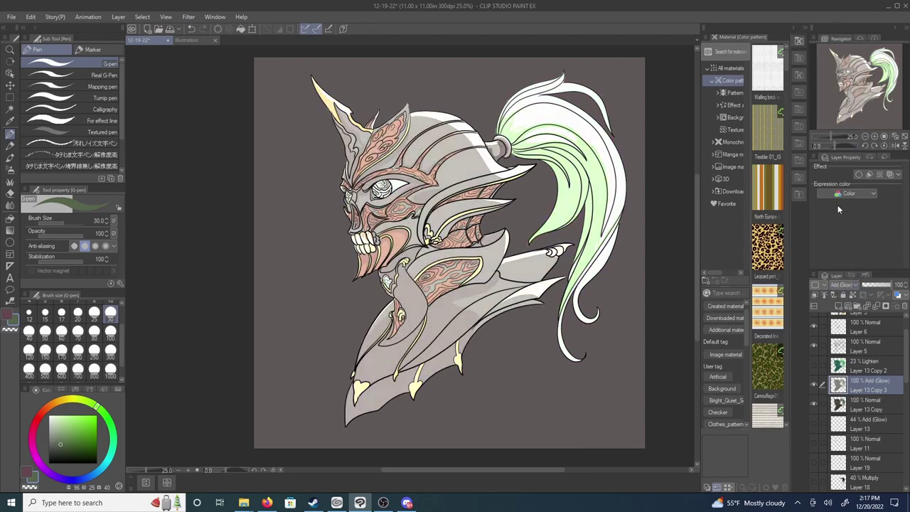
{"action": "key", "text": "ctrl+y"}
{"action": "key", "text": "ctrl+z"}
- Add a new layer above Layer 13 Copy 3, auto-select the eye areas and paint both eyes red with the G-pen at size 30
{"action": "key", "text": "ctrl+shift+n"}
{"action": "key", "text": "w"}
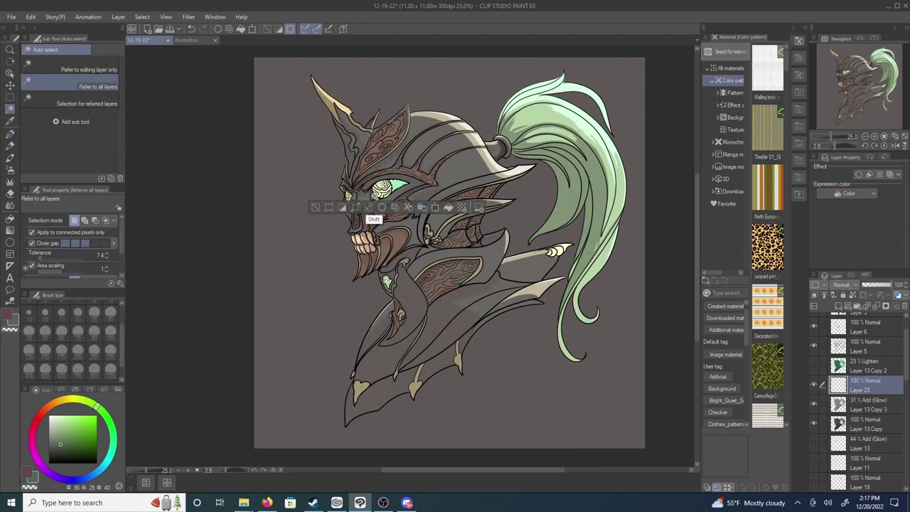
{"action": "left_click", "coordinate": [376, 207]}
{"action": "left_click", "coordinate": [142, 17]}
{"action": "key", "text": "Escape"}
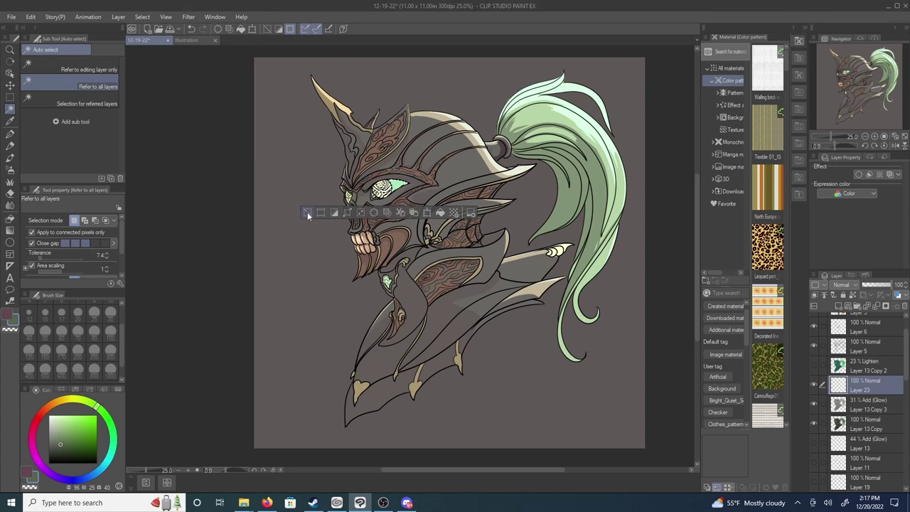
{"action": "key", "text": "p"}
{"action": "left_click_drag", "start_coordinate": [375, 186], "coordinate": [389, 189]}
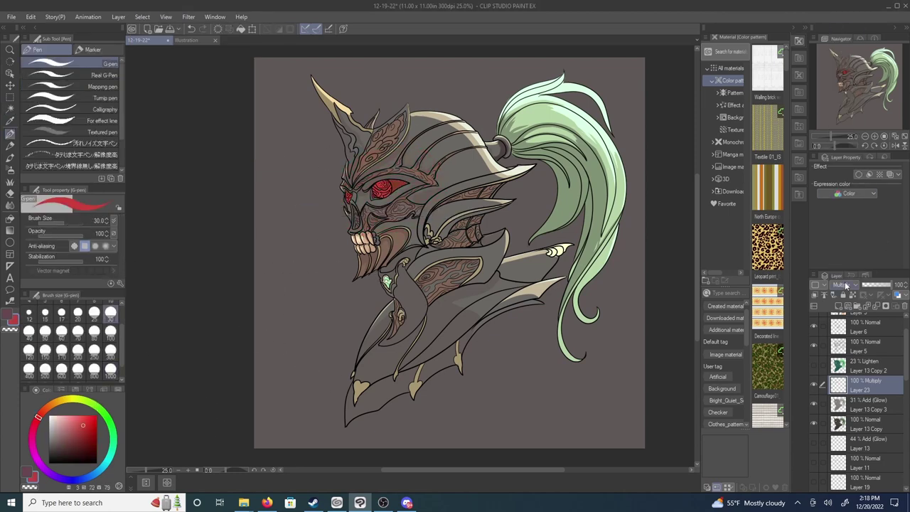
- Try Linear burn on Layer 23 and adjust its color to hue about -132, saturation 40 and luminosity -58
{"action": "left_click", "coordinate": [849, 285]}
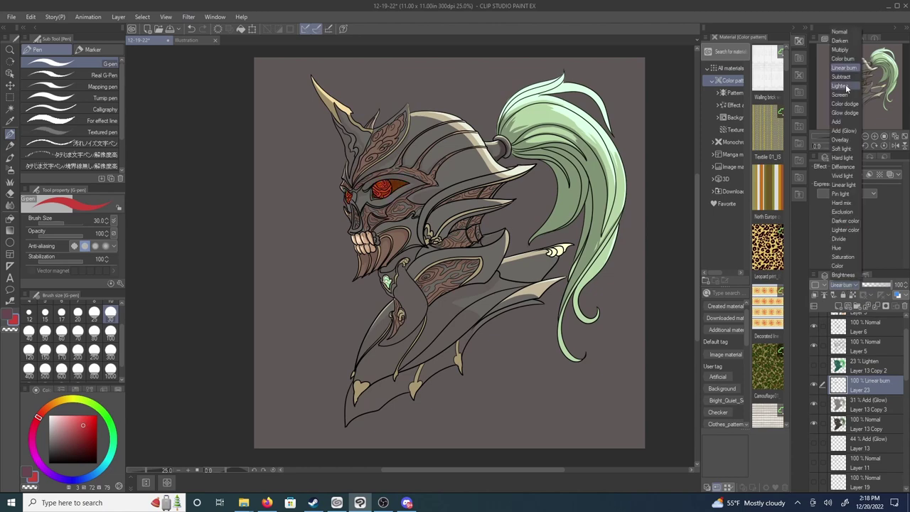
{"action": "left_click", "coordinate": [845, 63]}
{"action": "left_click", "coordinate": [30, 17]}
{"action": "mouse_move", "coordinate": [64, 244]}
{"action": "left_click", "coordinate": [199, 279]}
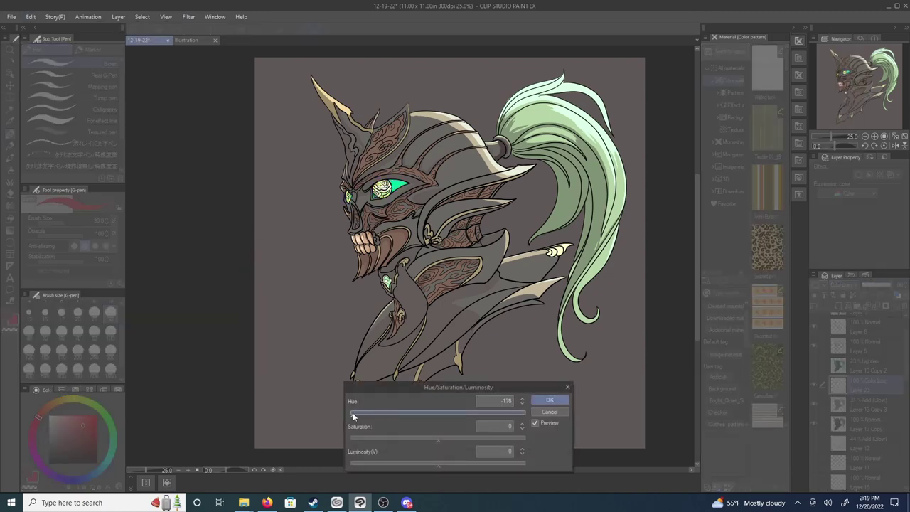
{"action": "left_click_drag", "start_coordinate": [352, 412], "coordinate": [469, 414]}
{"action": "mouse_move", "coordinate": [455, 438]}
{"action": "left_mouse_down"}
{"action": "mouse_move", "coordinate": [462, 439]}
{"action": "mouse_move", "coordinate": [360, 461]}
{"action": "mouse_move", "coordinate": [386, 460]}
{"action": "left_mouse_up"}
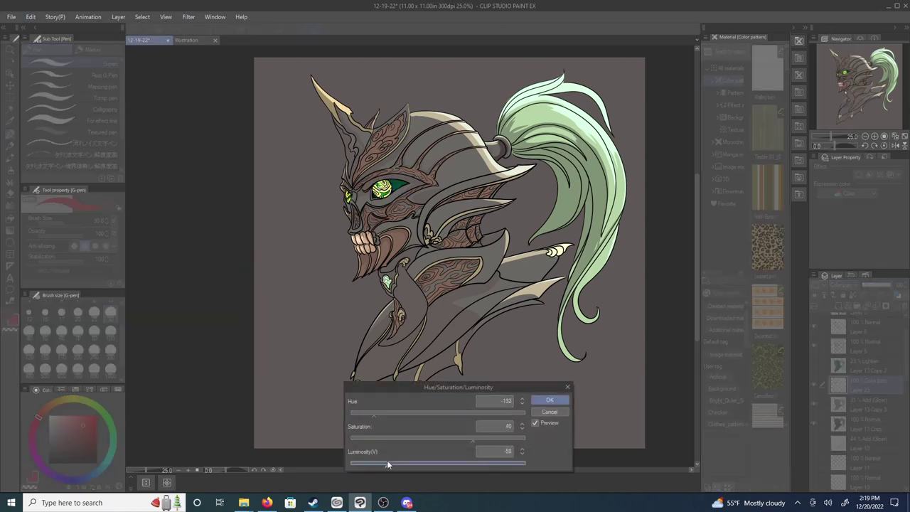
{"action": "left_click", "coordinate": [550, 399]}
- Try other blending modes such as Exclusion on Layer 23, return it to Normal and hide the layer
{"action": "left_click", "coordinate": [849, 285]}
{"action": "left_click", "coordinate": [846, 160]}
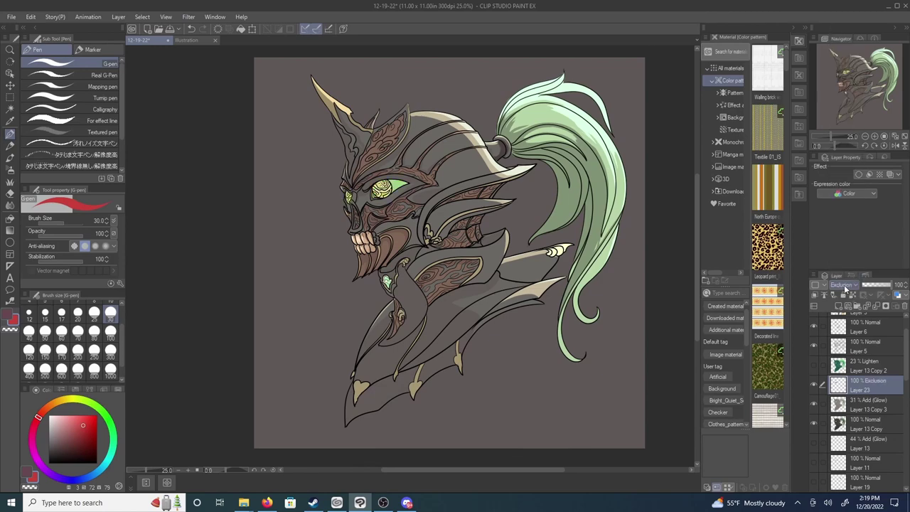
{"action": "left_click", "coordinate": [846, 285]}
{"action": "left_click", "coordinate": [845, 35]}
{"action": "key", "text": "e"}
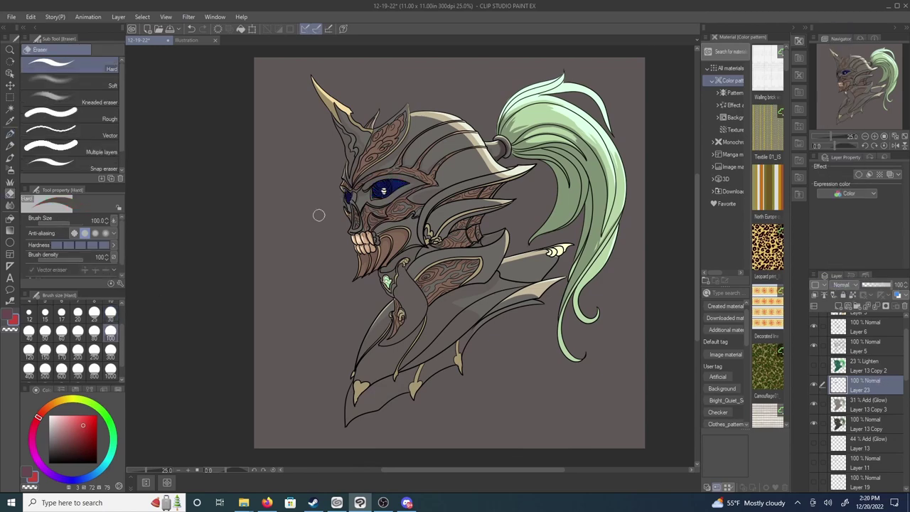
{"action": "left_click", "coordinate": [31, 16]}
{"action": "left_click", "coordinate": [256, 258]}
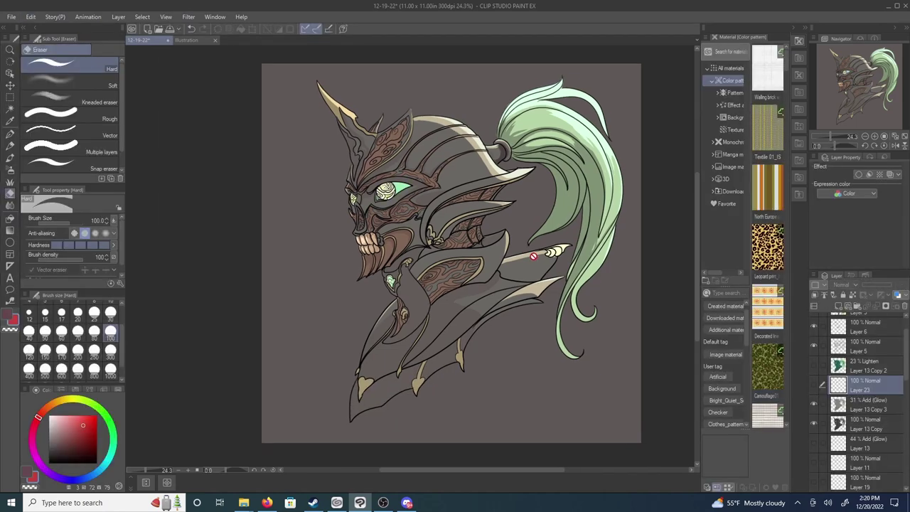
{"action": "left_click", "coordinate": [11, 16]}
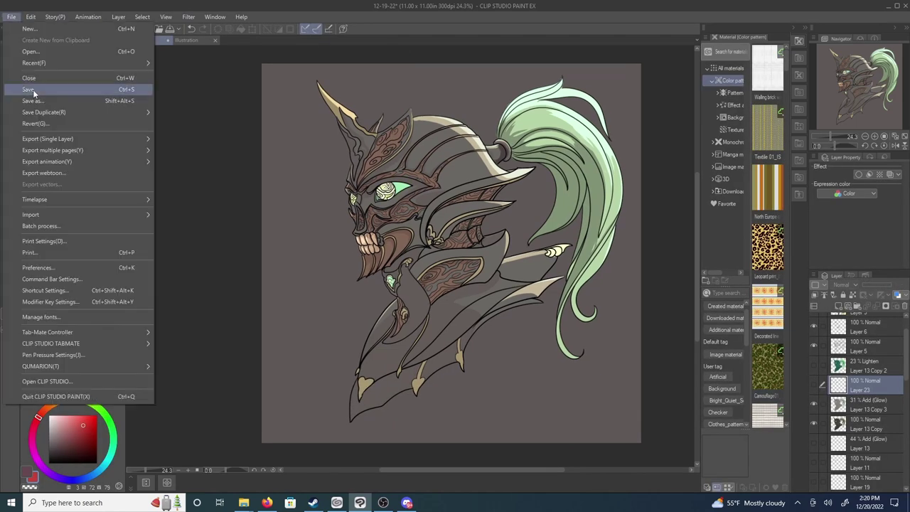
{"action": "key", "text": "Escape"}
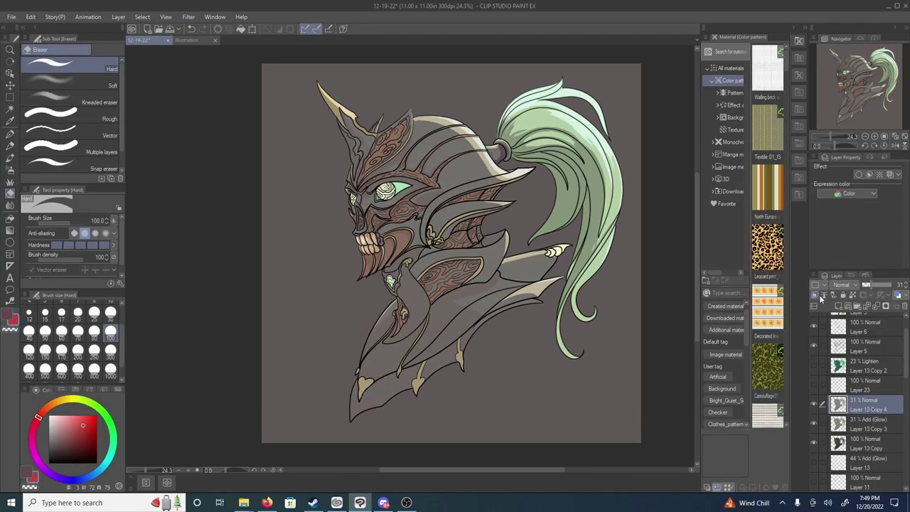
- Adjust Layer 13 Copy 4 toward a warmer reddish-brown, with saturation about 47 and luminosity about -11
{"action": "left_click", "coordinate": [30, 16]}
{"action": "left_click", "coordinate": [255, 258]}
{"action": "left_click_drag", "start_coordinate": [438, 438], "coordinate": [477, 438]}
{"action": "left_click_drag", "start_coordinate": [438, 413], "coordinate": [371, 409]}
{"action": "left_click_drag", "start_coordinate": [437, 463], "coordinate": [428, 461]}
{"action": "left_click", "coordinate": [423, 413]}
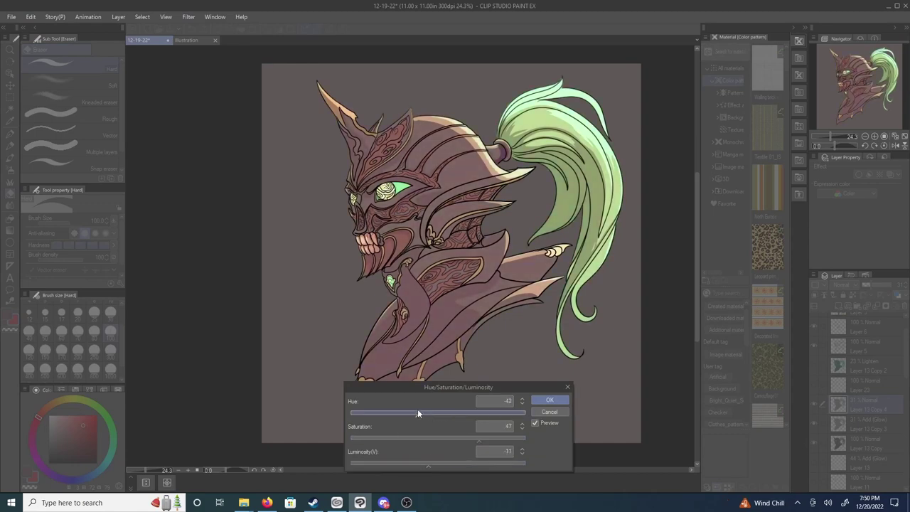
{"action": "left_click_drag", "start_coordinate": [417, 411], "coordinate": [461, 411]}
{"action": "left_click", "coordinate": [549, 399]}
{"action": "left_click", "coordinate": [814, 295]}
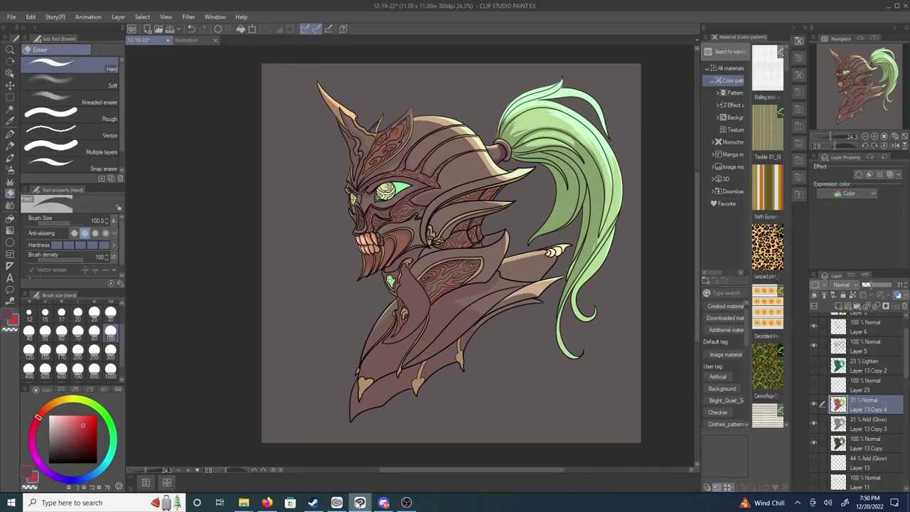
- Paint a teal rim light along the front edges of the shoulder armor and jaw on a new Add (Glow) layer
{"action": "left_click", "coordinate": [840, 284]}
{"action": "left_click", "coordinate": [846, 143]}
{"action": "left_click", "coordinate": [105, 463]}
{"action": "left_click", "coordinate": [78, 430]}
{"action": "key", "text": "p"}
{"action": "mouse_move", "coordinate": [395, 299]}
{"action": "left_mouse_down"}
{"action": "mouse_move", "coordinate": [359, 364]}
{"action": "mouse_move", "coordinate": [351, 430]}
{"action": "left_mouse_up"}
{"action": "left_click_drag", "start_coordinate": [355, 235], "coordinate": [358, 250]}
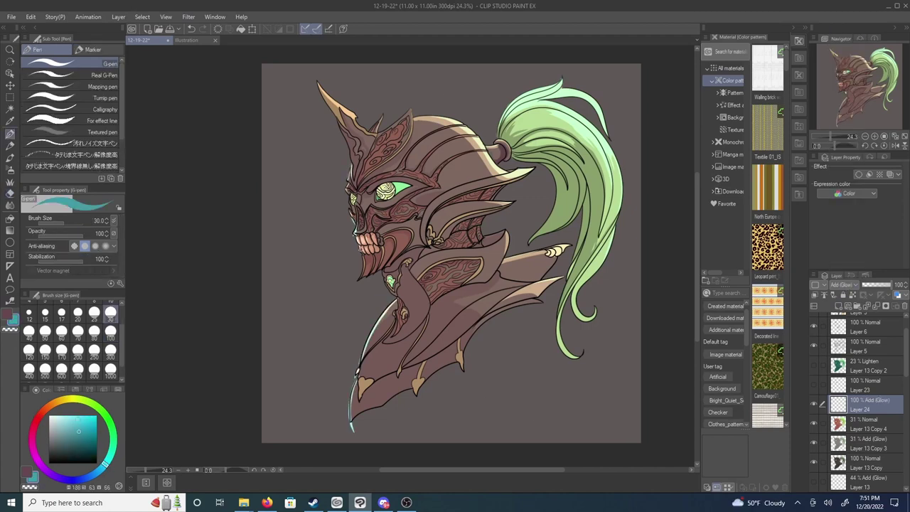
- Clean up rim light spilling outside the figure on Layer 24 and add a teal edge highlight to the ponytail's outer strand
{"action": "key", "text": "w"}
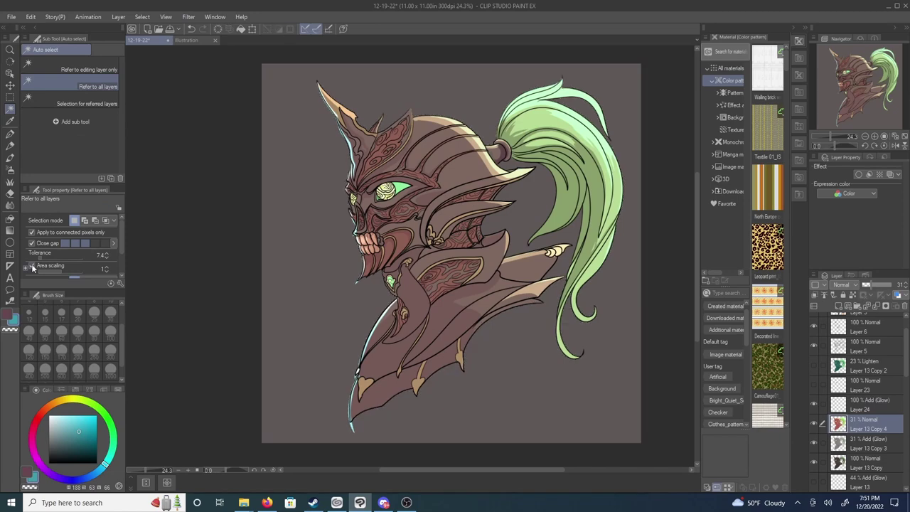
{"action": "key", "text": "e"}
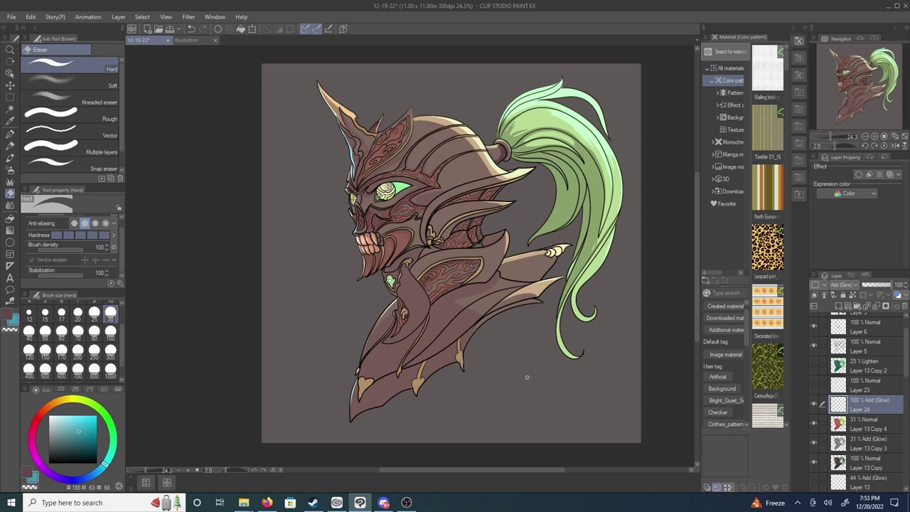
{"action": "key", "text": "p"}
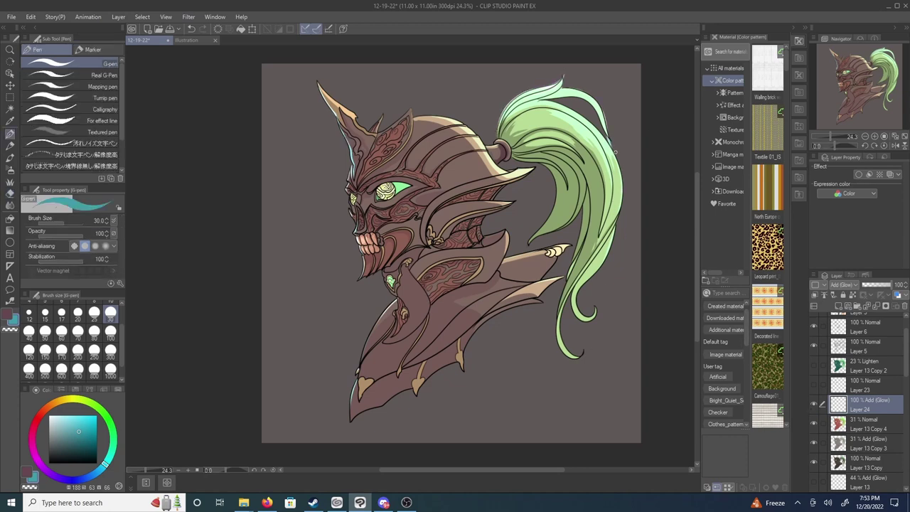
{"action": "left_click_drag", "start_coordinate": [564, 86], "coordinate": [617, 145]}
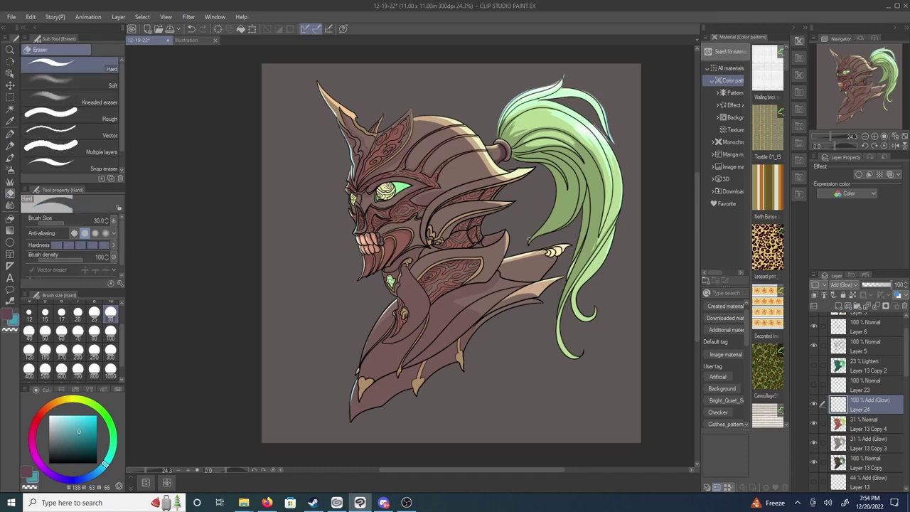
{"action": "key", "text": "w"}
{"action": "key", "text": "e"}
- Merge Layer 13 Copy 4, Layer 13 Copy 3 and Layer 13 Copy into one layer
{"action": "left_click", "coordinate": [867, 424]}
{"action": "left_click", "coordinate": [846, 462], "text": "shift"}
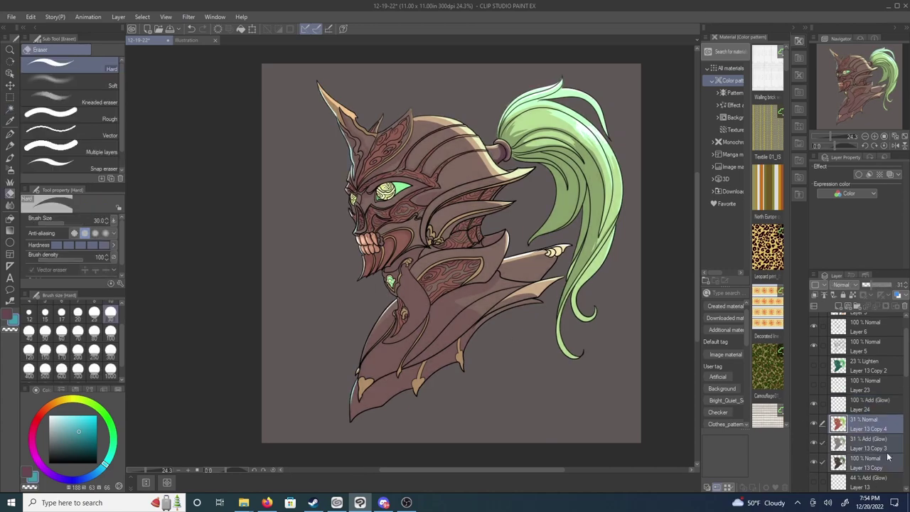
{"action": "key", "text": "shift+alt+e"}
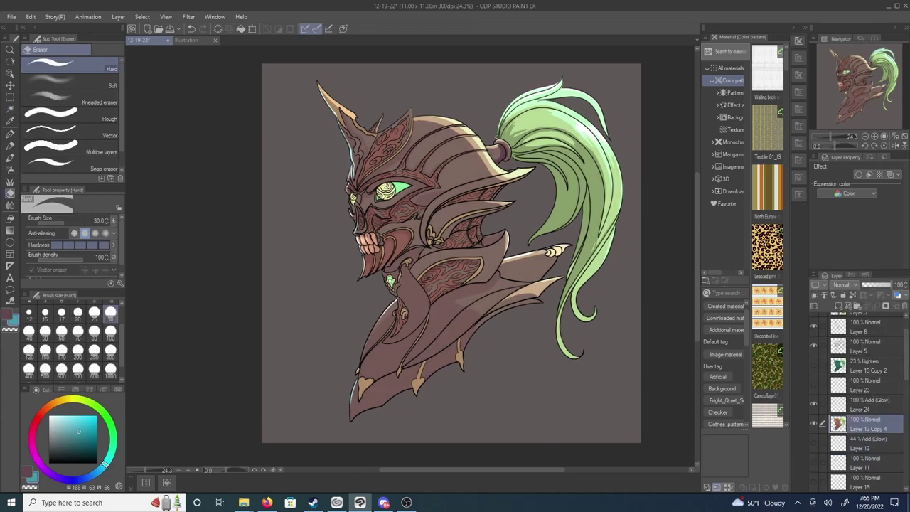
- Touch up the ponytail highlights on Layer 24 with the G-pen and eraser, and select the merged Layer 13 Copy 4
{"action": "left_click", "coordinate": [839, 407]}
{"action": "key", "text": "p"}
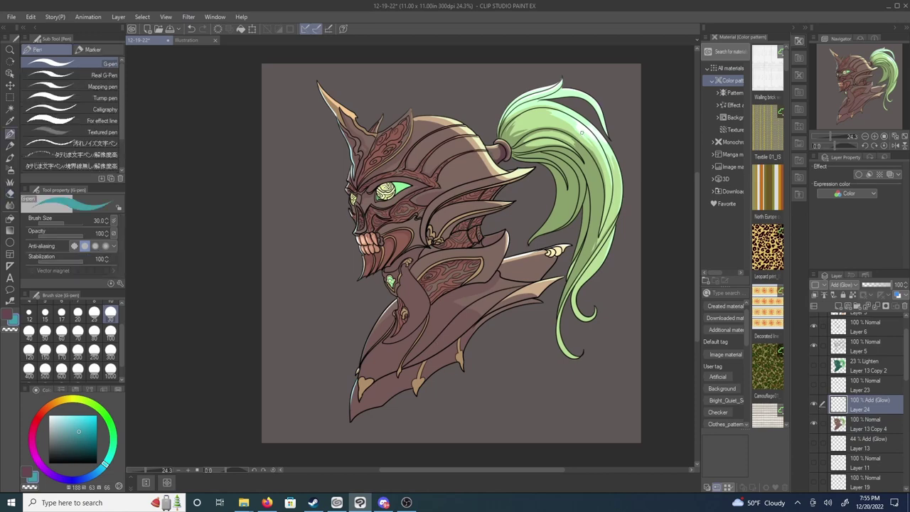
{"action": "key", "text": "e"}
{"action": "left_click", "coordinate": [867, 424]}
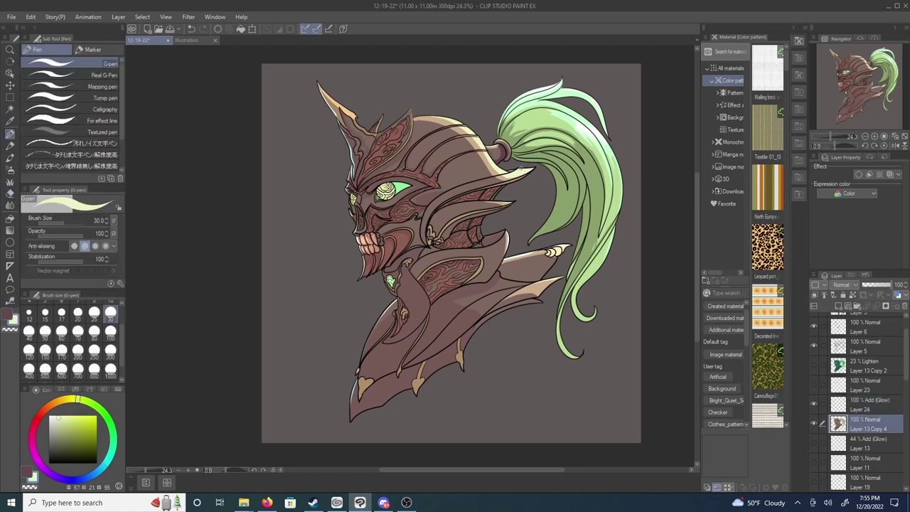